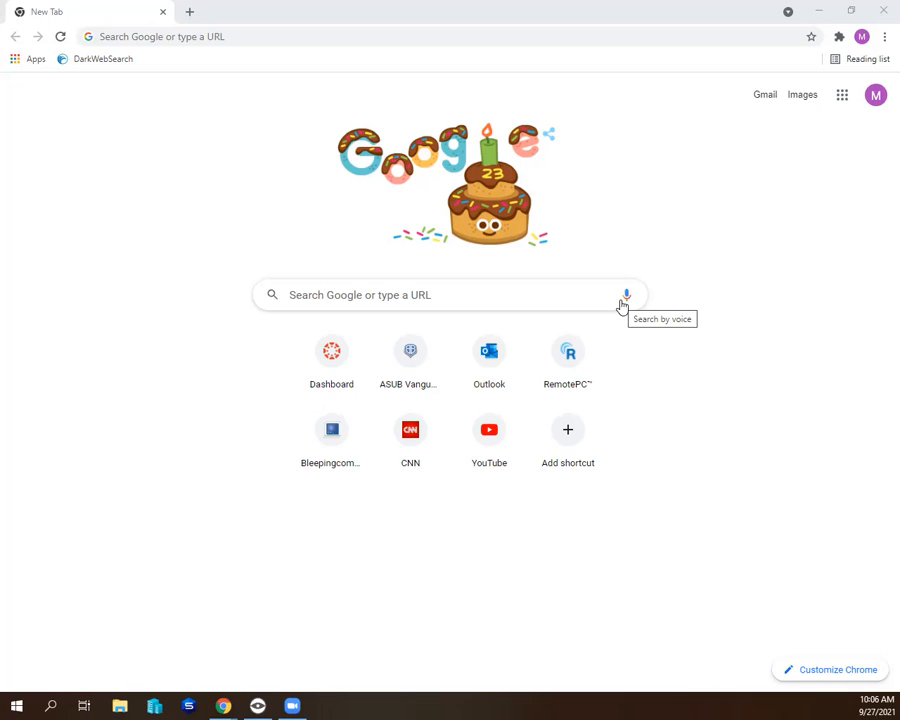
- Search Google for "azure student account" and open the "Azure for Students – Free Account Credit" result
click(303, 289)
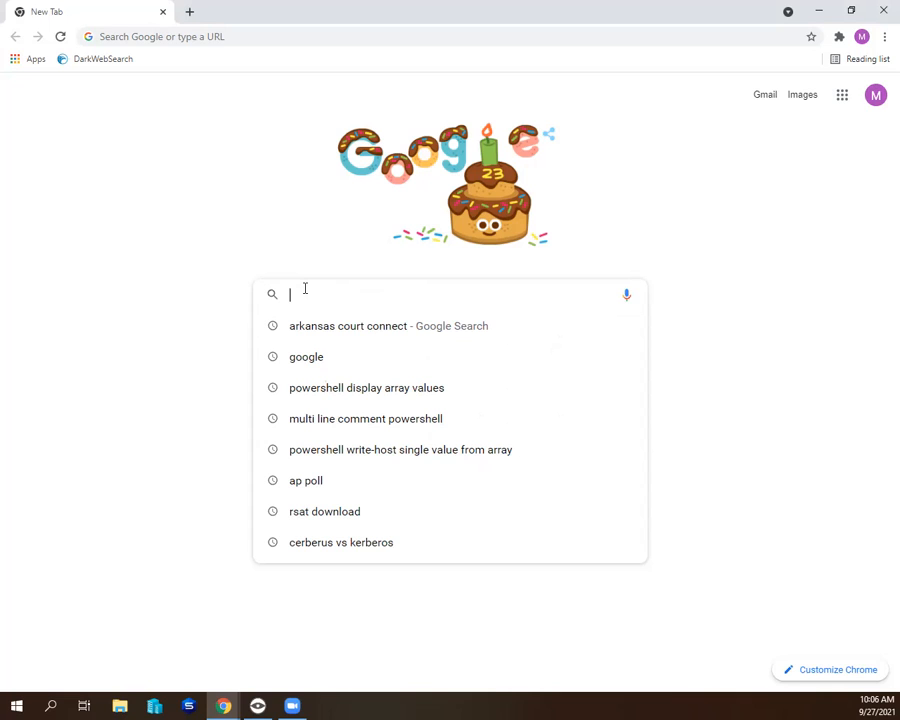
text(az)
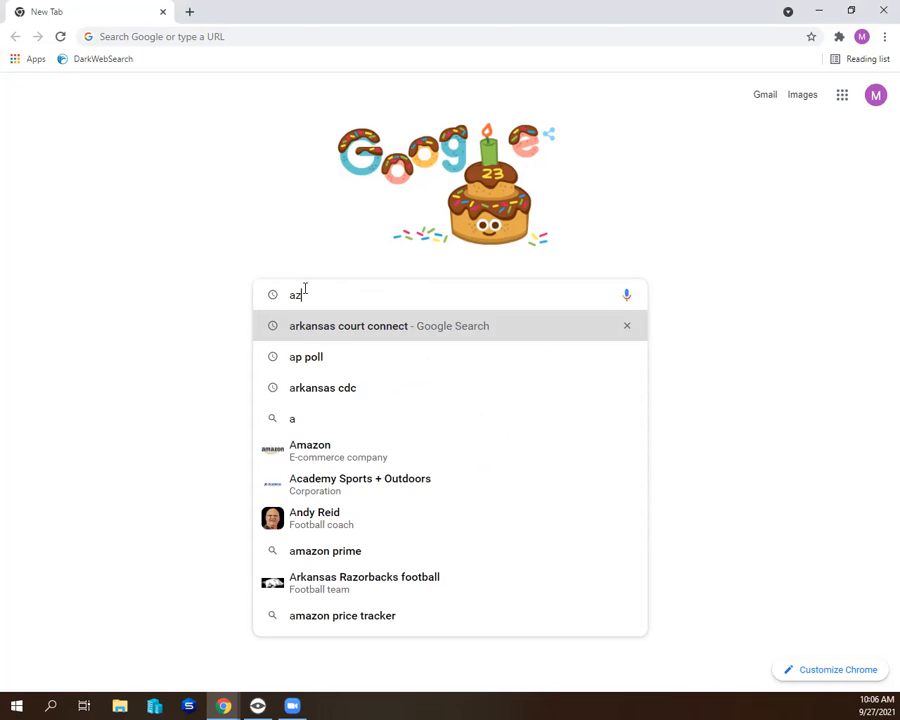
text(ure stude)
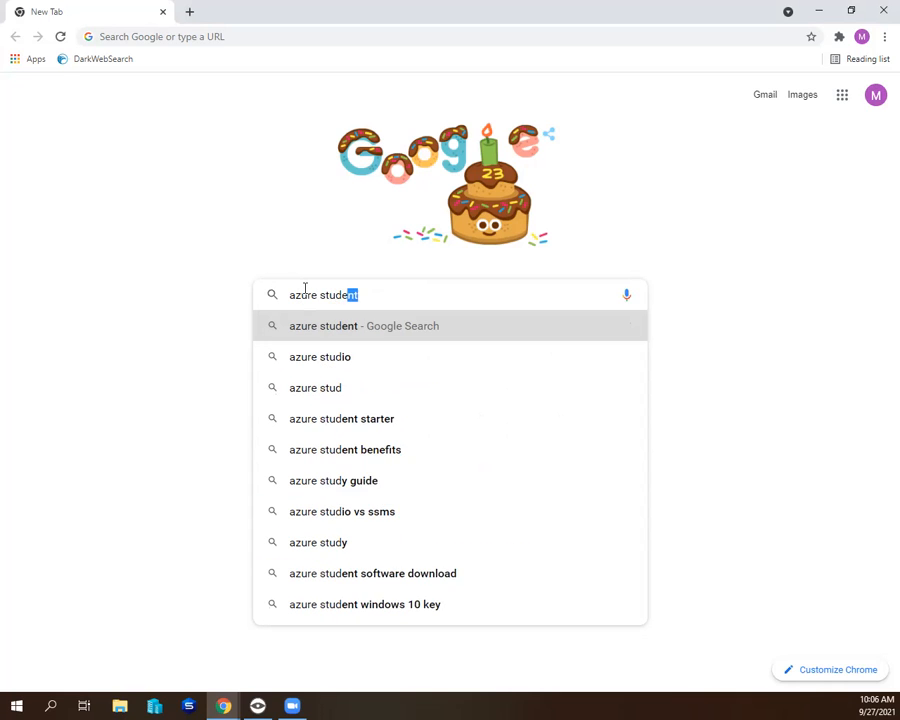
text(nt account)
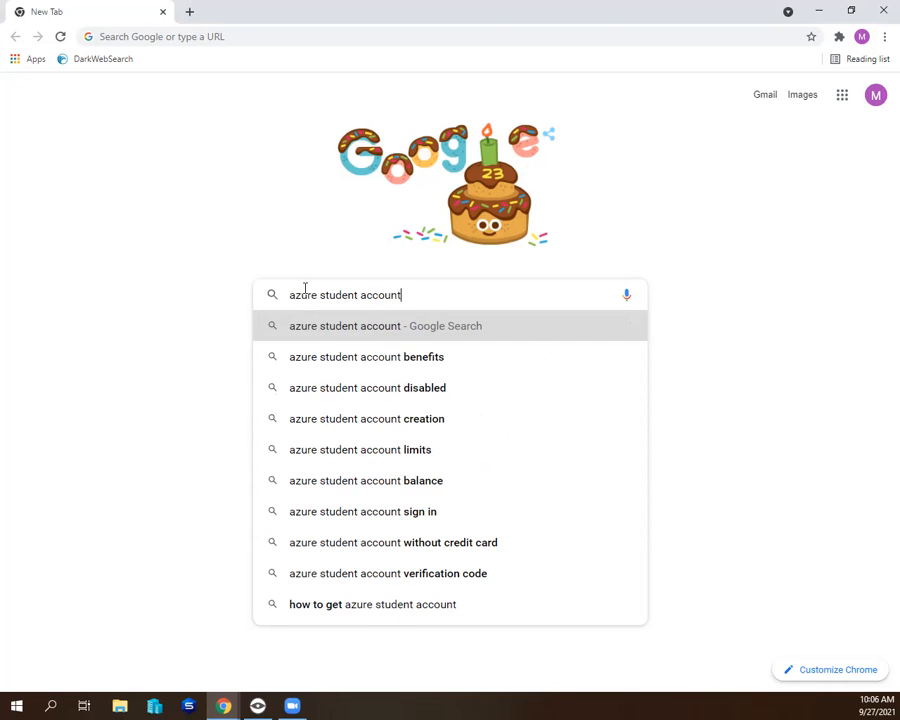
key(Return)
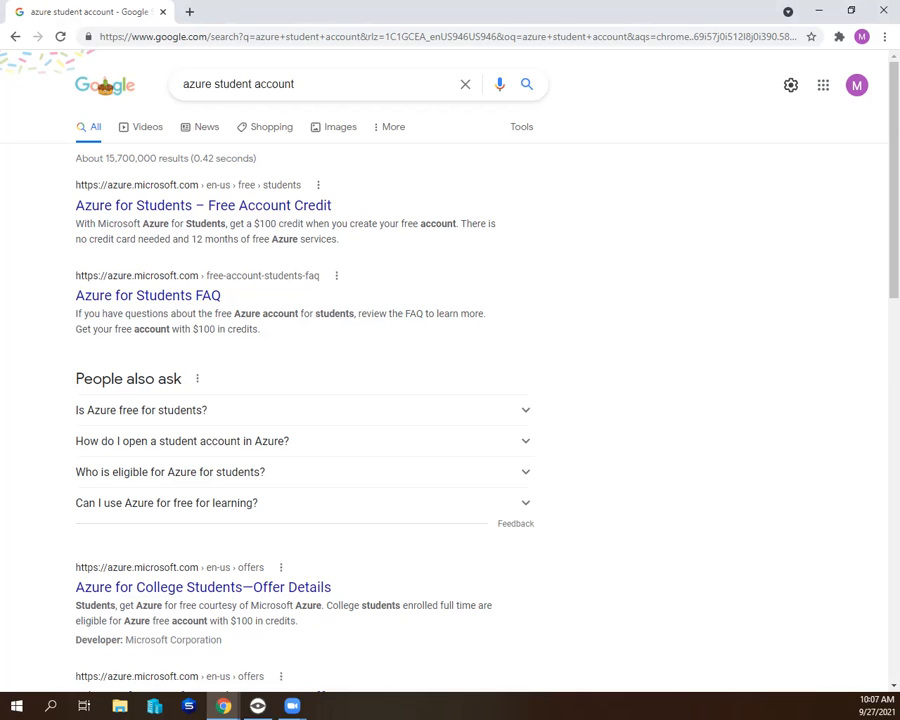
click(148, 207)
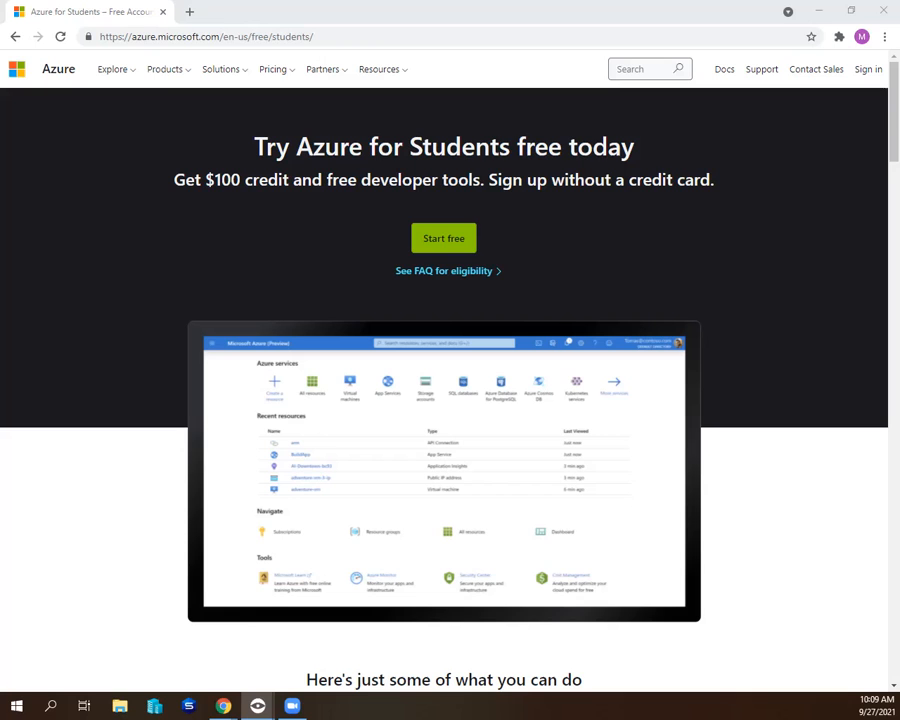
- Switch to the Veyon Remote Access window and submit the Azure signup feedback with the satisfied rating
drag(899, 38, 90, 30)
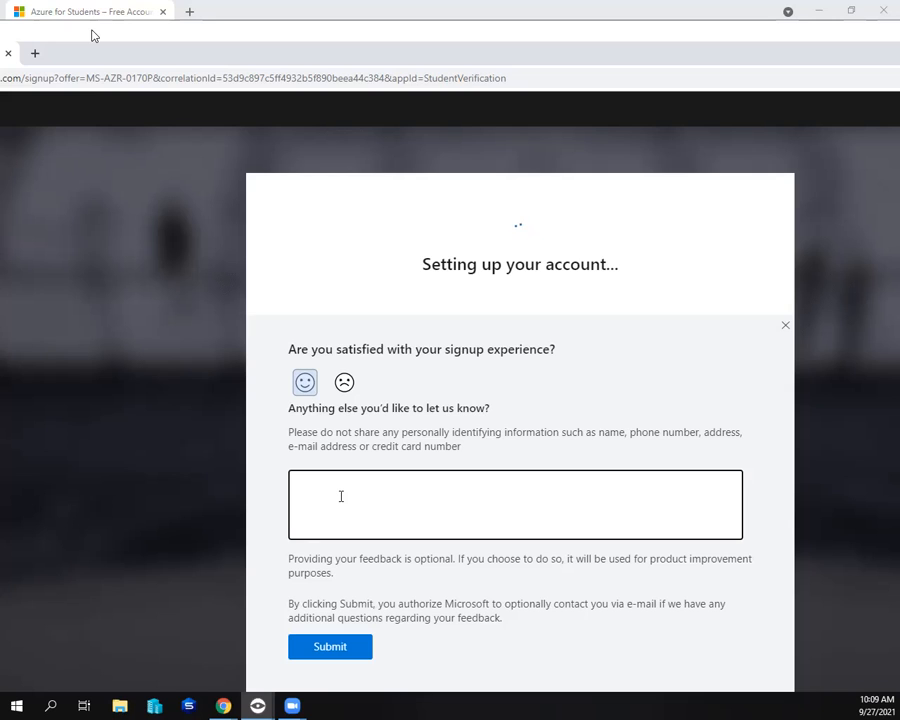
click(330, 645)
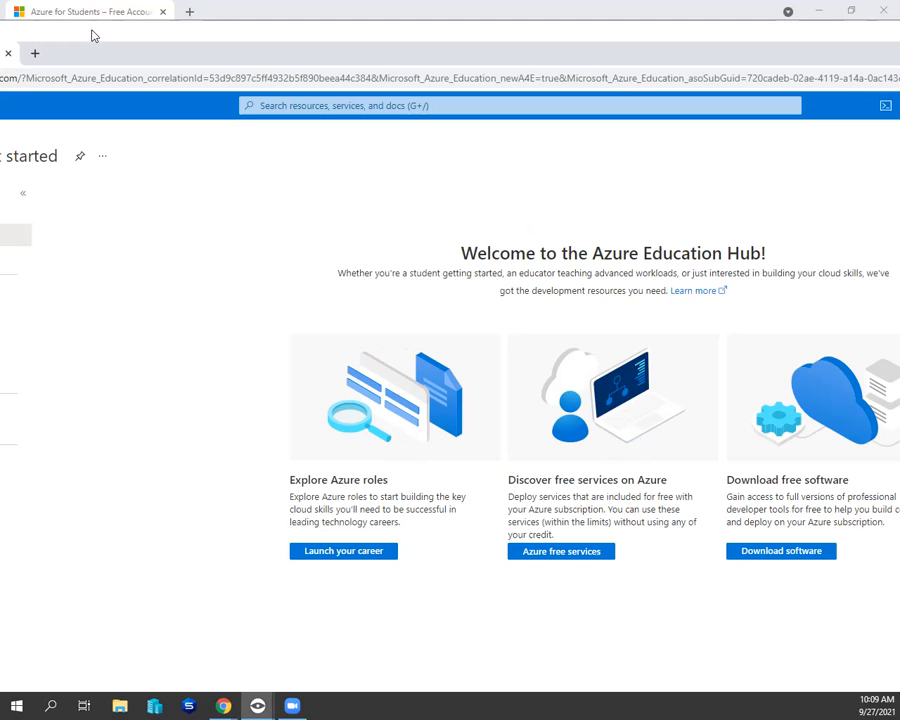
drag(414, 37, 597, 42)
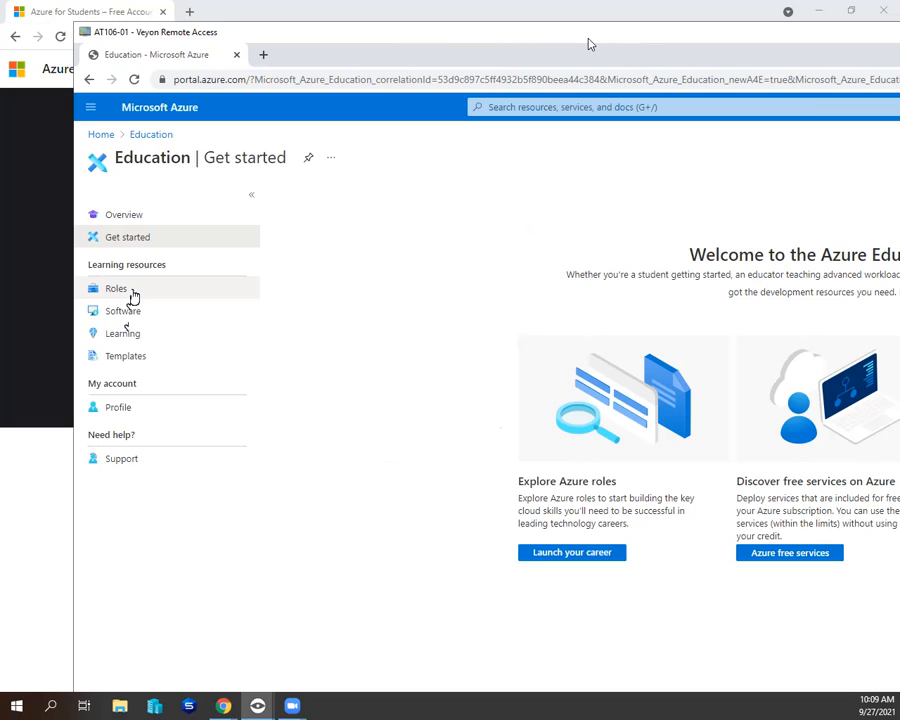
- Examine the Azure roles and the list of free software in the Education learning resources
click(142, 295)
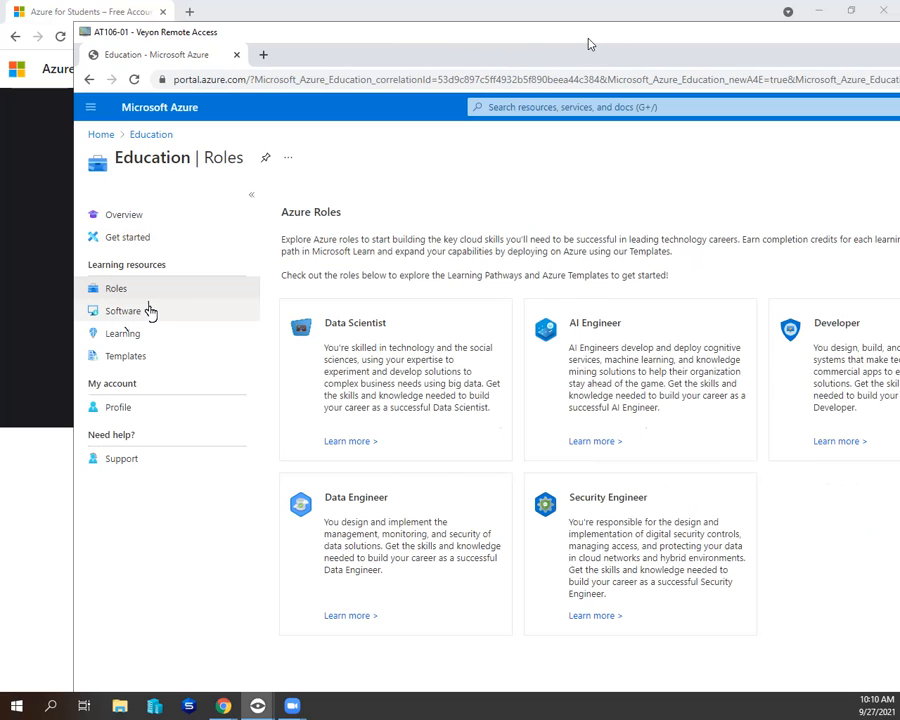
click(149, 311)
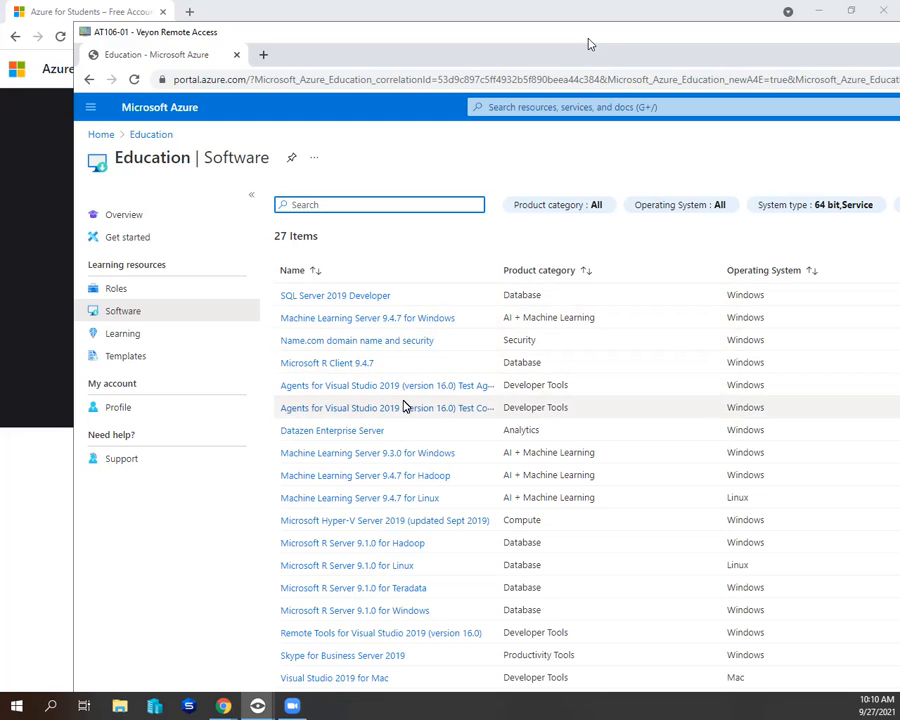
scroll(416, 476, down, 1)
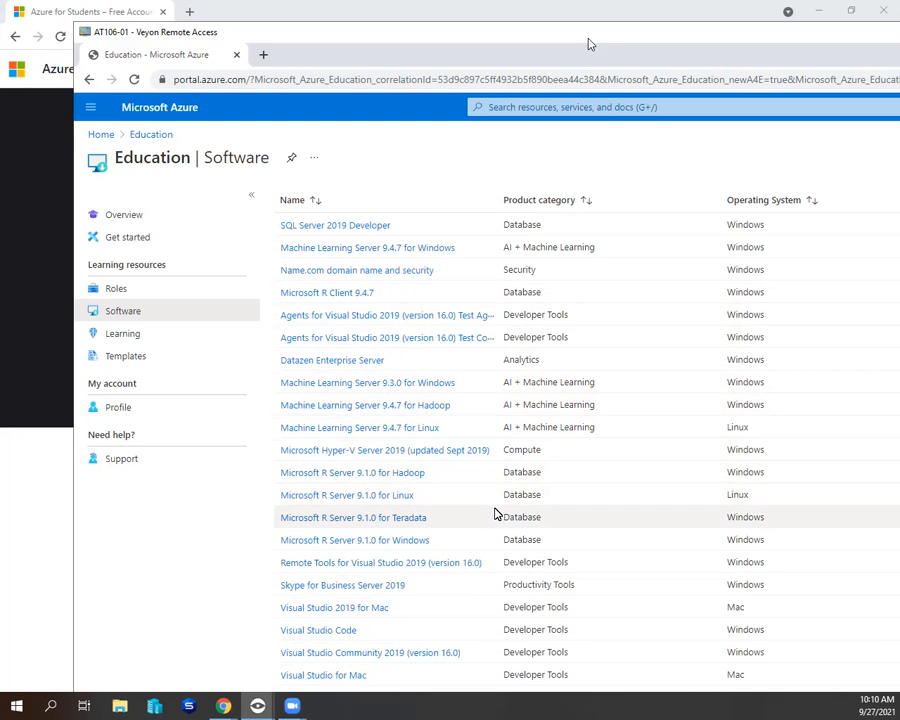
scroll(493, 512, down, 1)
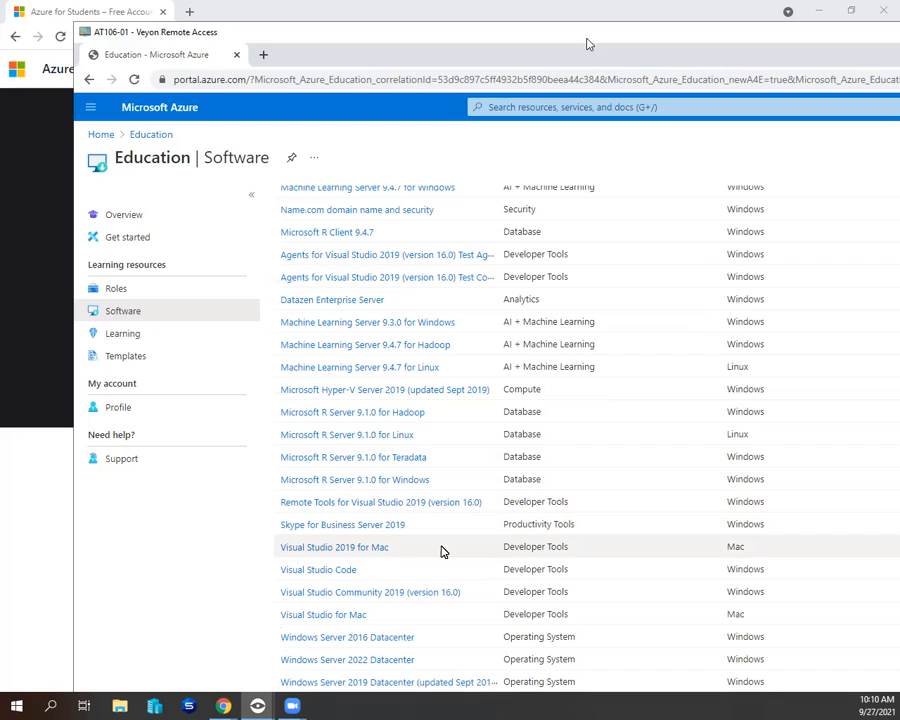
scroll(462, 576, up, 2)
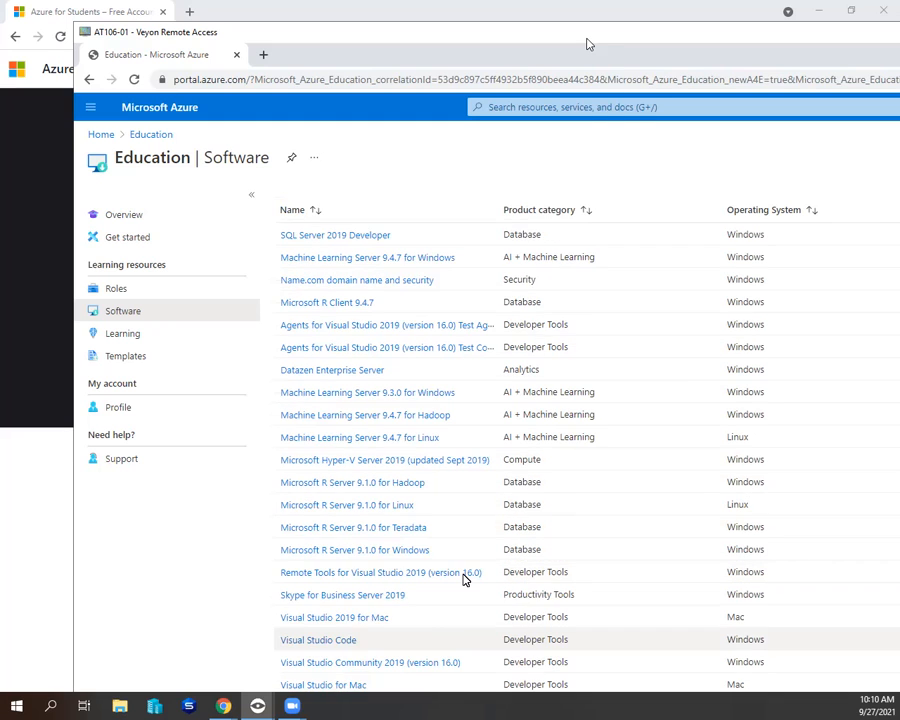
- Look over the Education hub's Learning and Overview pages and return to the Azure portal home page
click(146, 336)
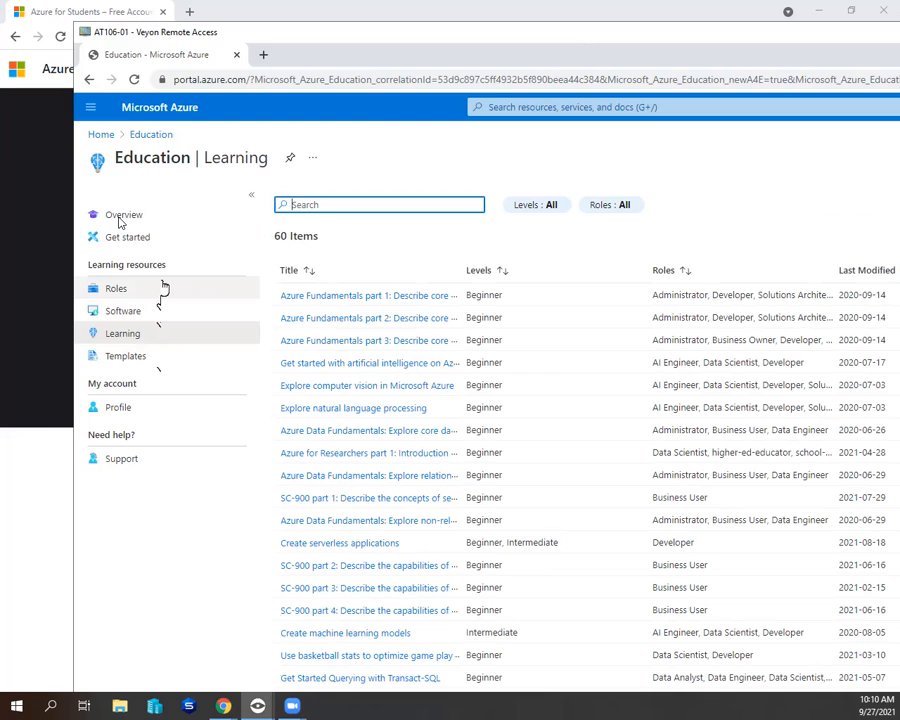
click(162, 214)
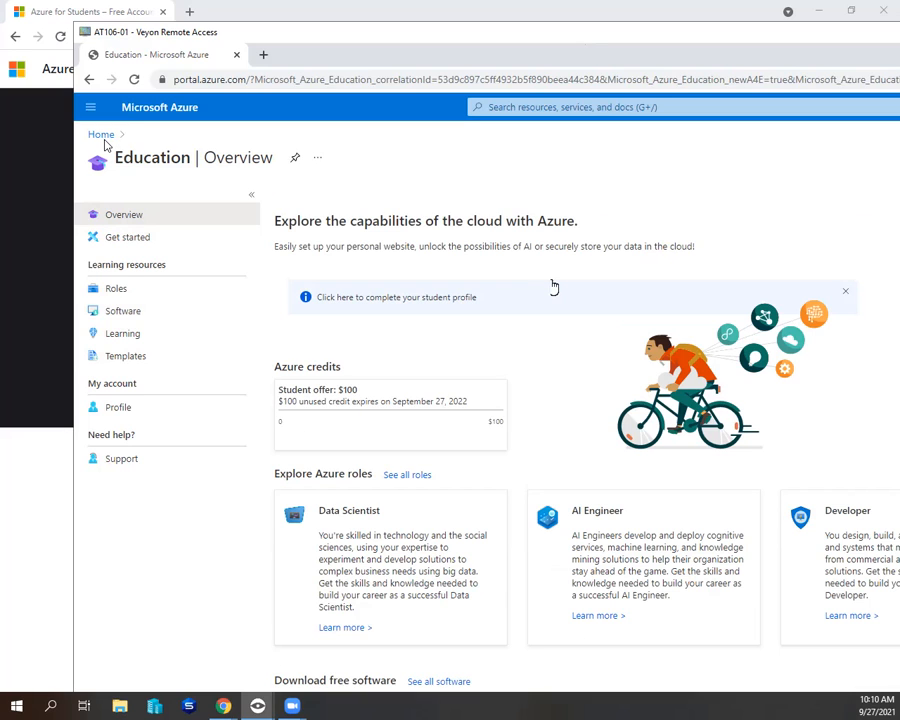
click(97, 136)
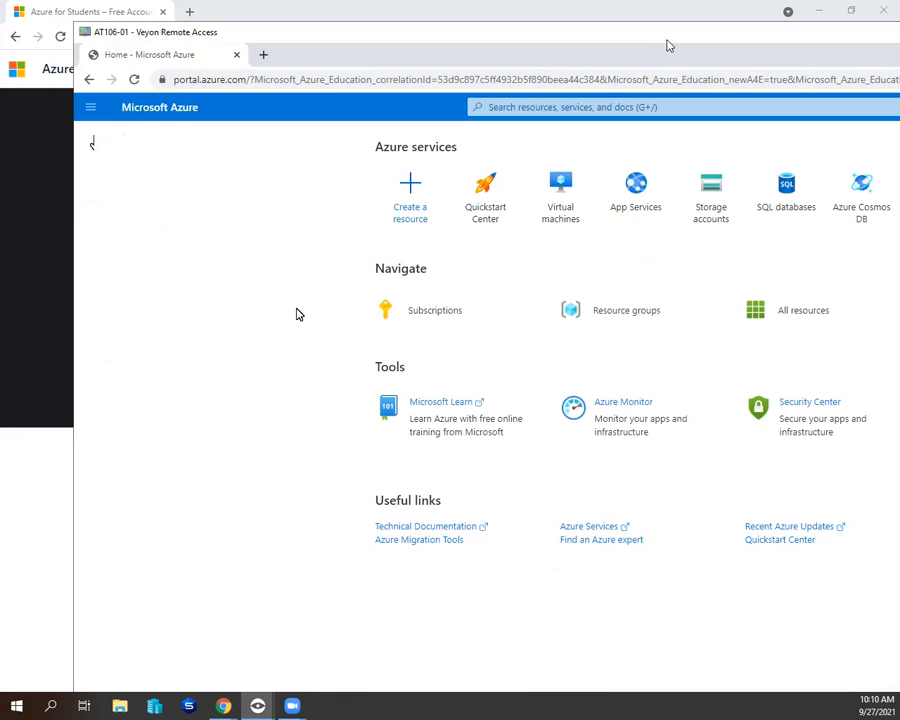
drag(690, 34, 470, 44)
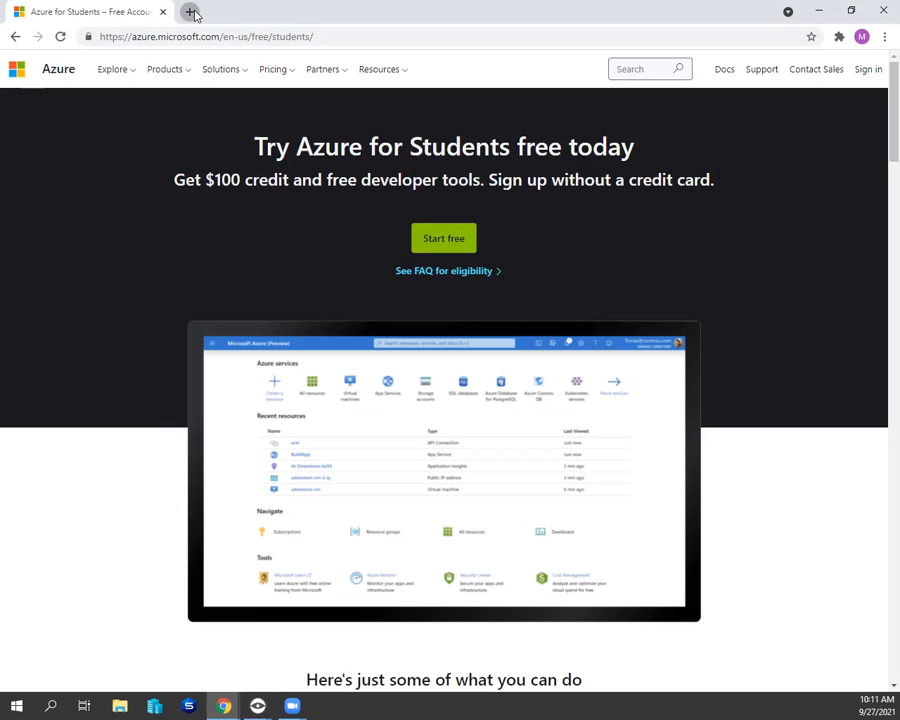
- In a new Chrome tab, open the Canvas dashboard and bring up the Azure Security assignment from the Security 10AM MWF course's Week 7 plan
click(191, 12)
click(308, 363)
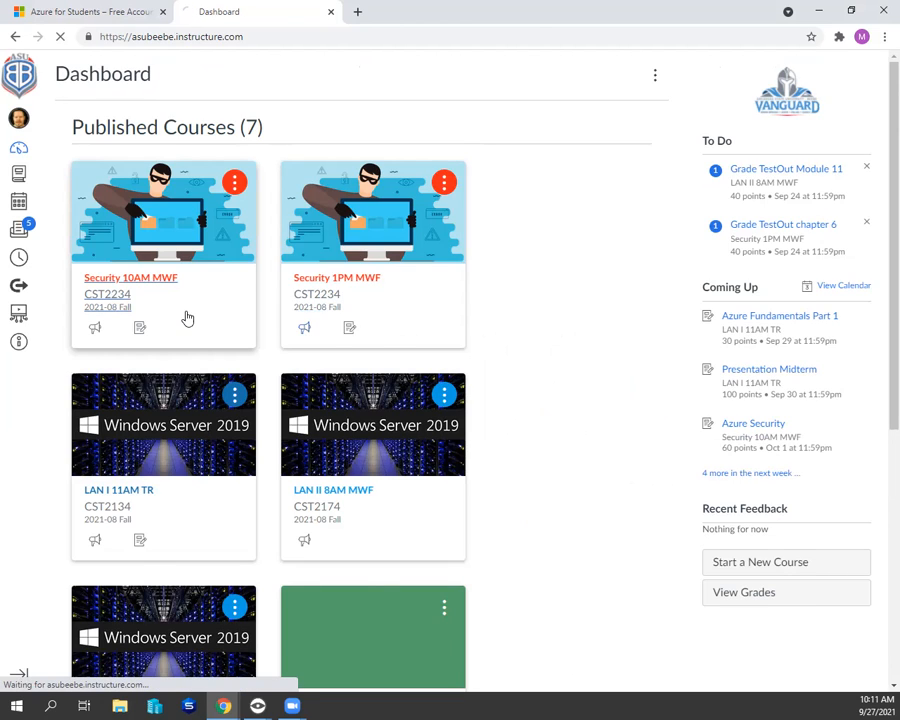
click(187, 318)
click(406, 568)
scroll(357, 316, down, 1)
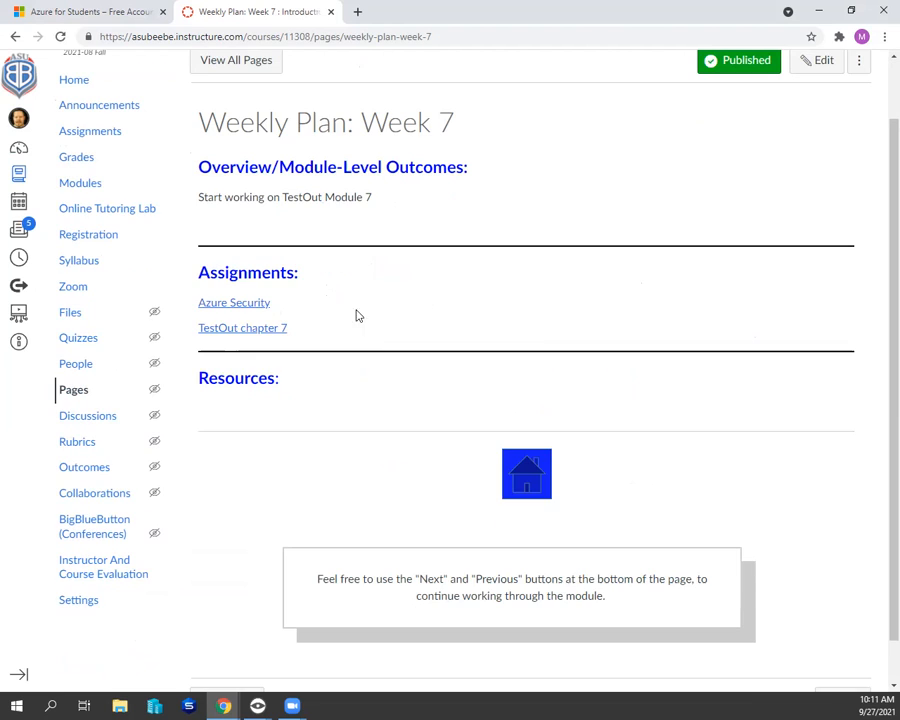
click(237, 305)
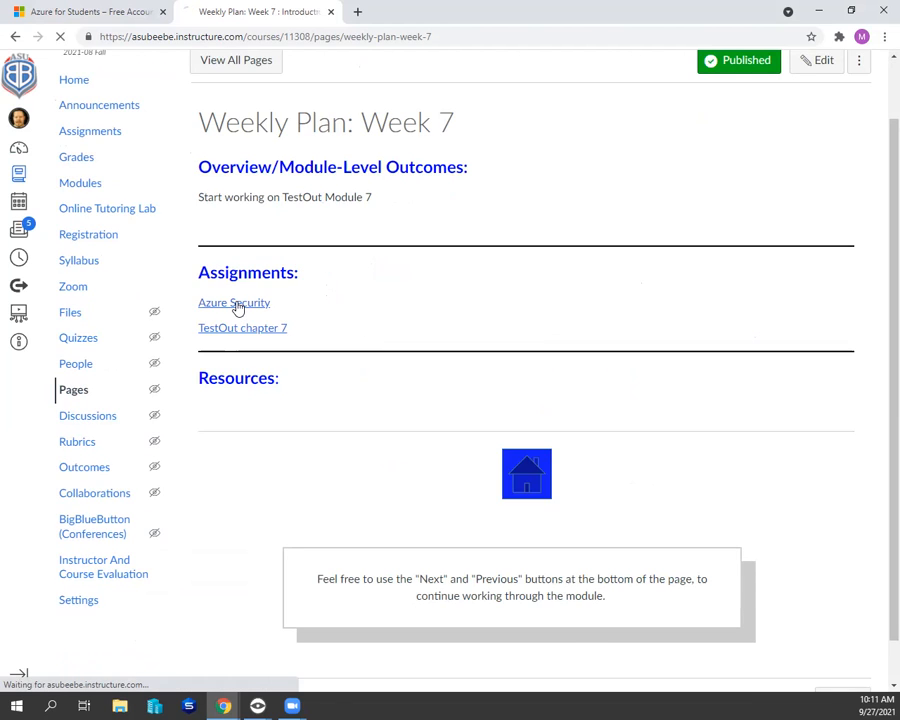
scroll(552, 304, down, 1)
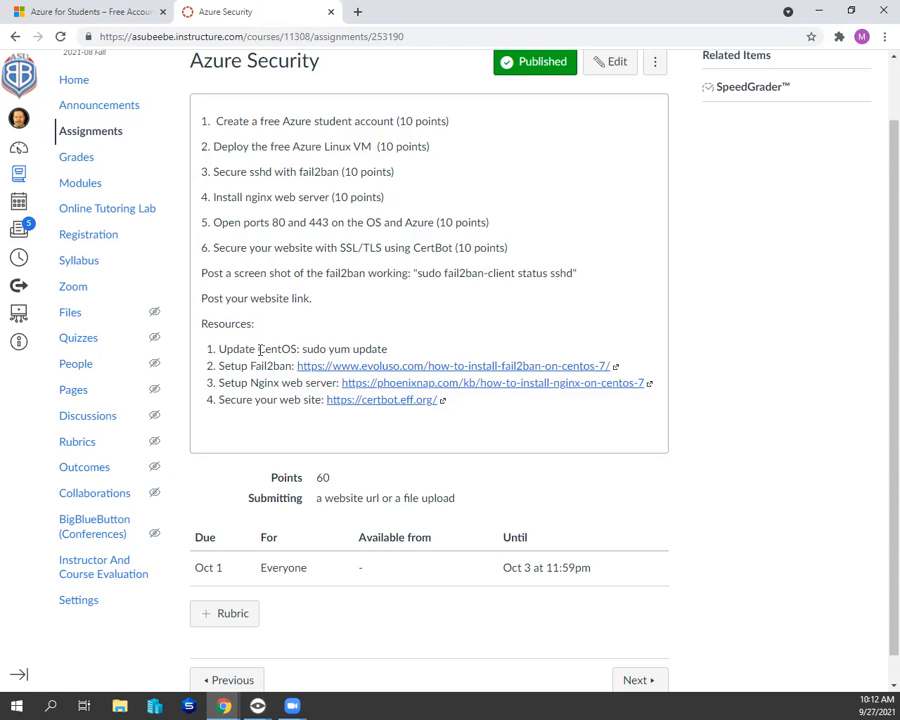
- Highlight the CentOS update resource and the "Deploy the free Azure Linux VM" task in the assignment instructions
drag(238, 349, 266, 349)
drag(402, 357, 425, 351)
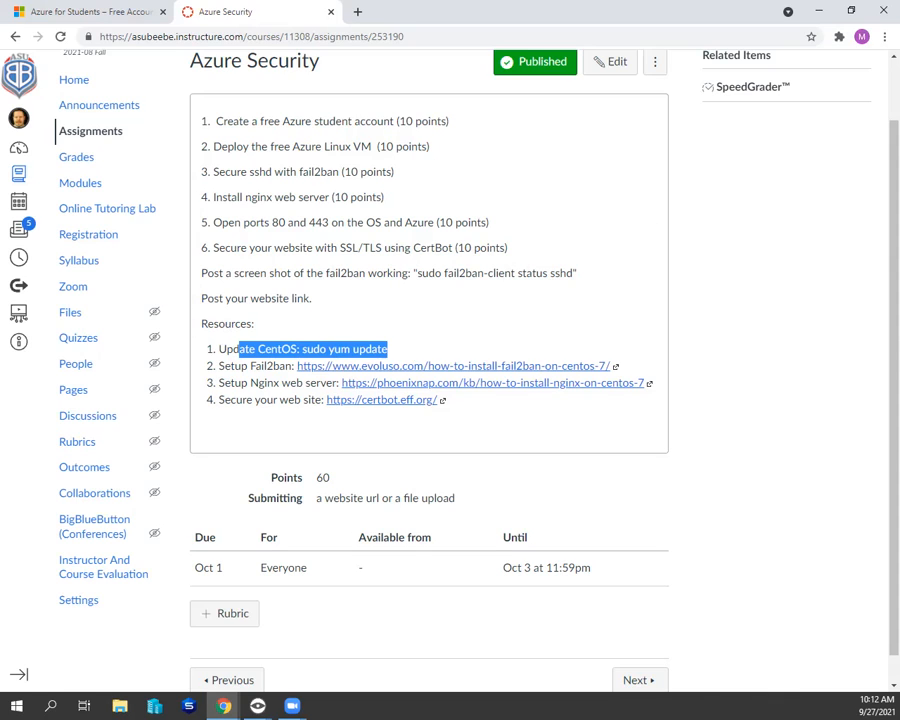
click(418, 156)
drag(273, 172, 432, 146)
click(208, 147)
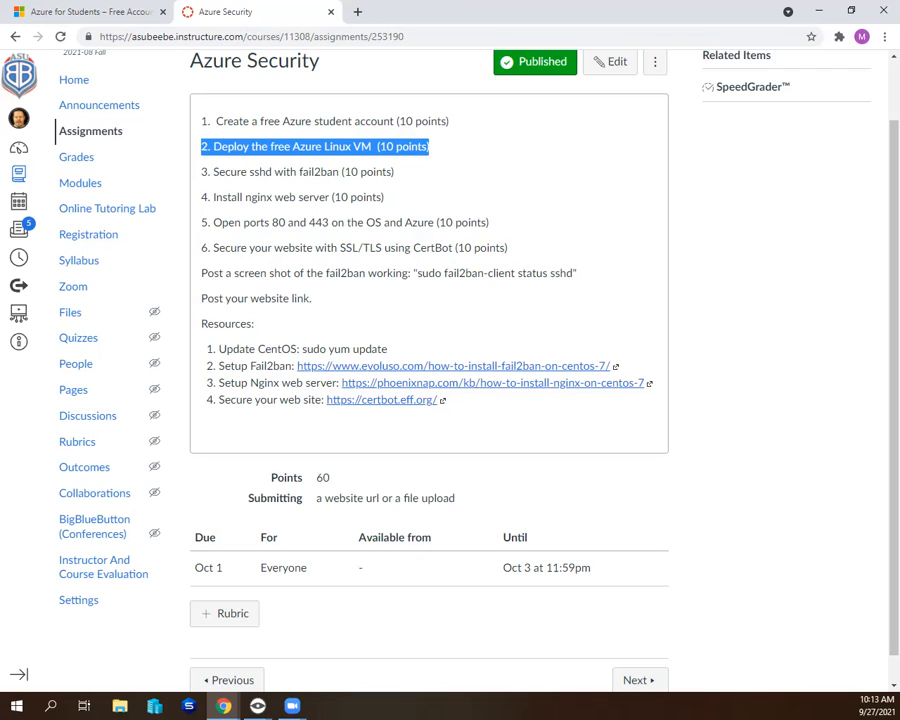
- Switch back to the remote Azure portal and open the free services offerings from the full list of services
drag(349, 6, 325, 8)
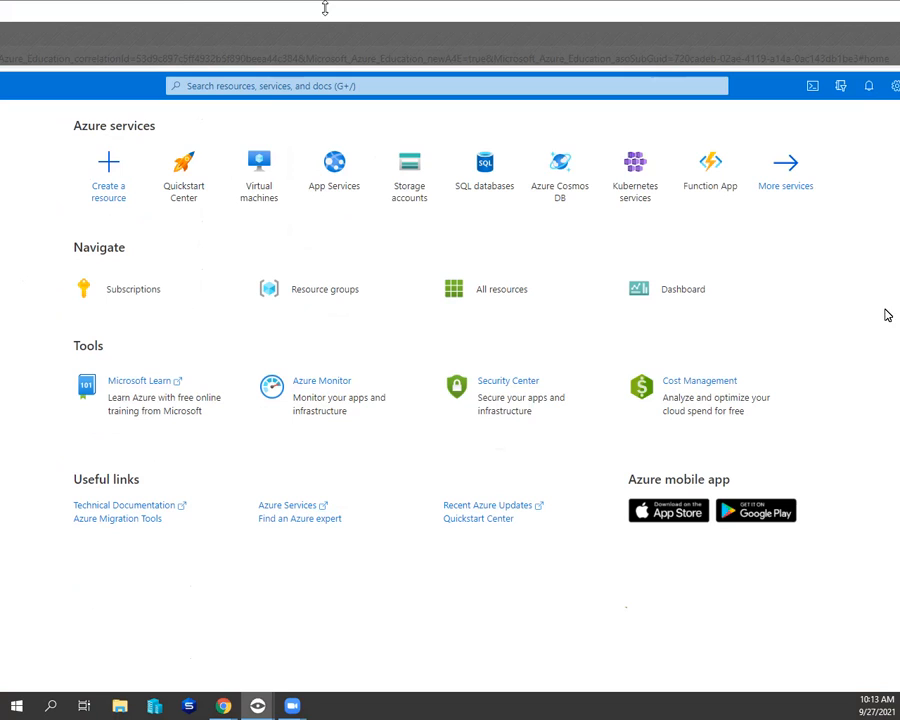
click(771, 175)
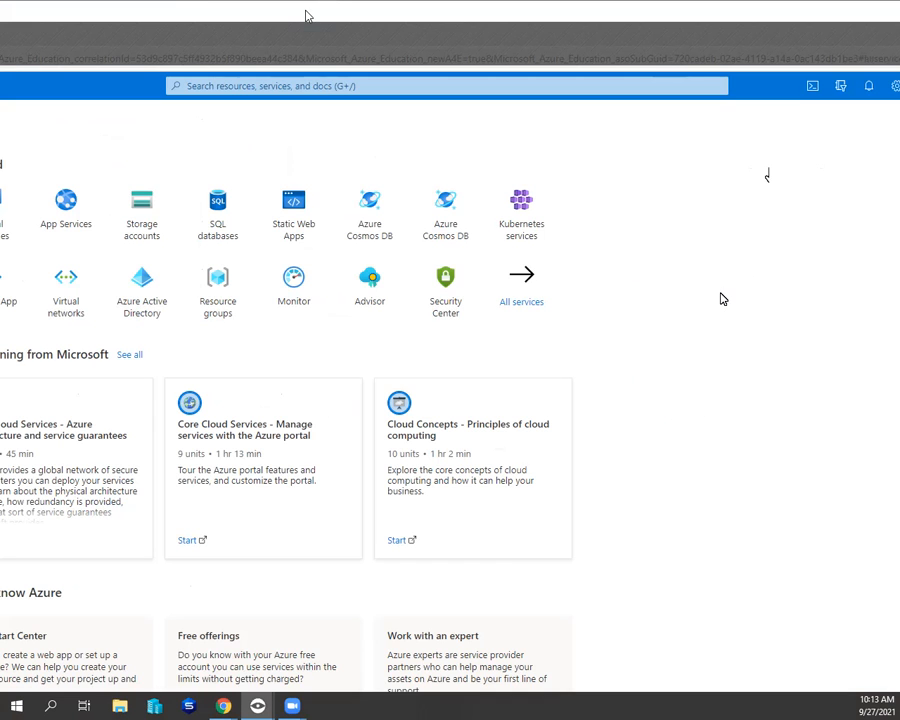
drag(312, 16, 444, 18)
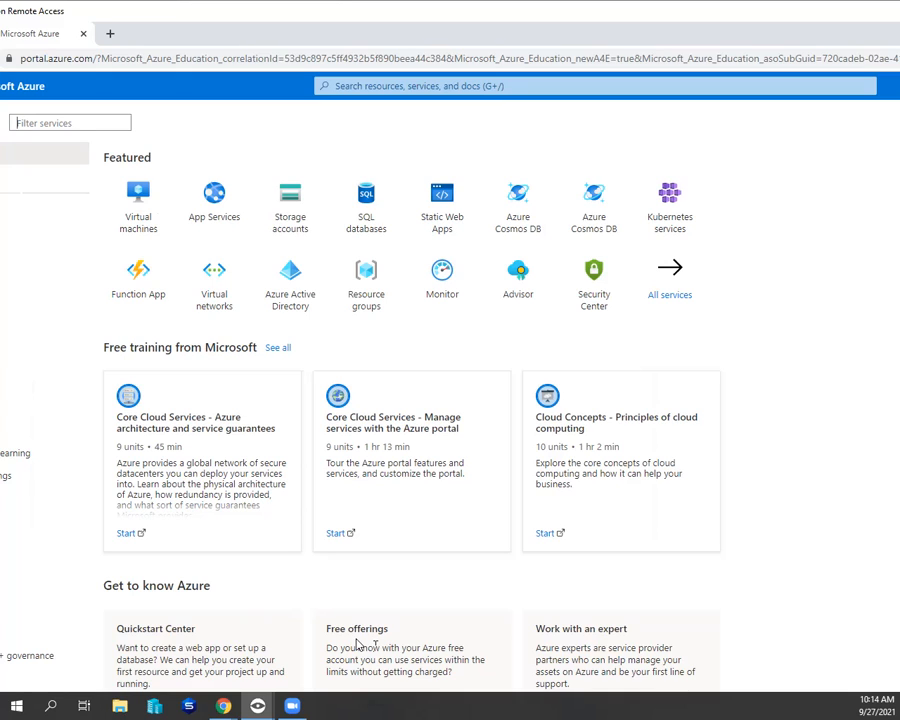
click(214, 202)
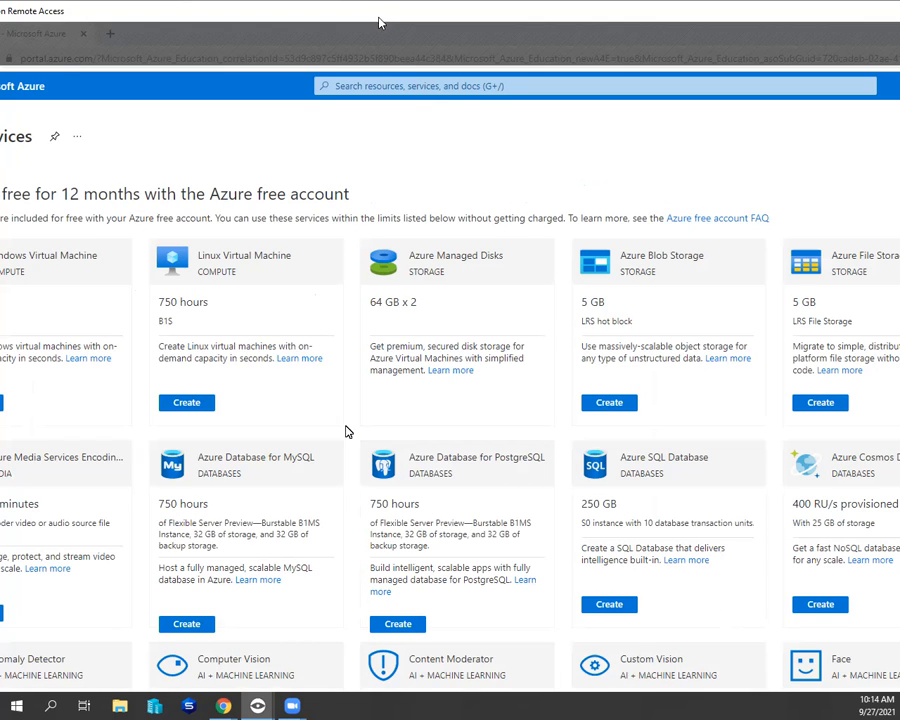
drag(378, 18, 456, 8)
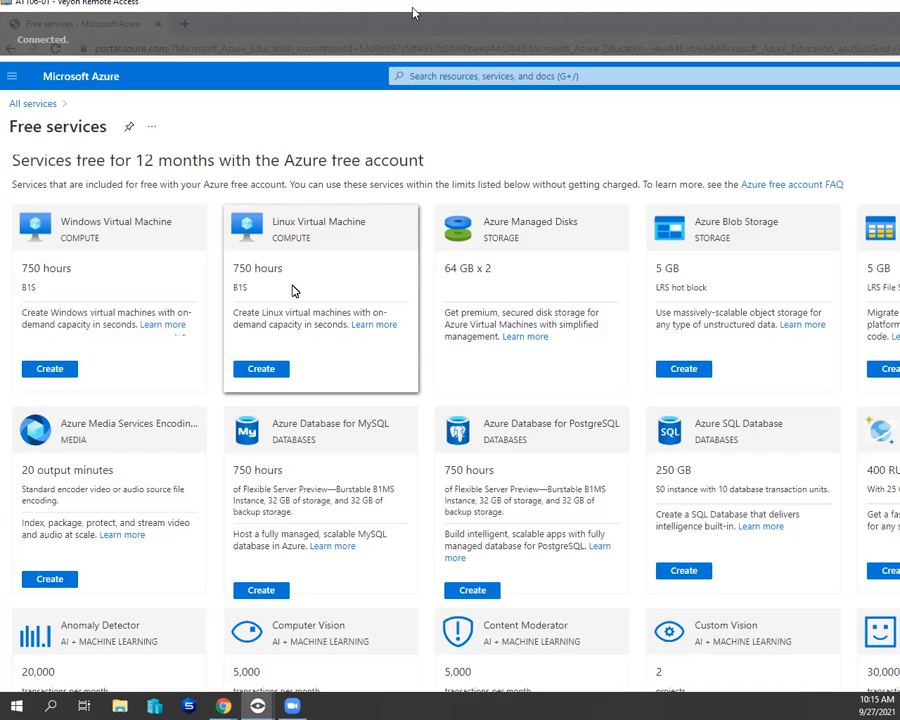
- Start creating the free Linux Virtual Machine and enter Linux Class Project as the name of a new resource group
click(255, 366)
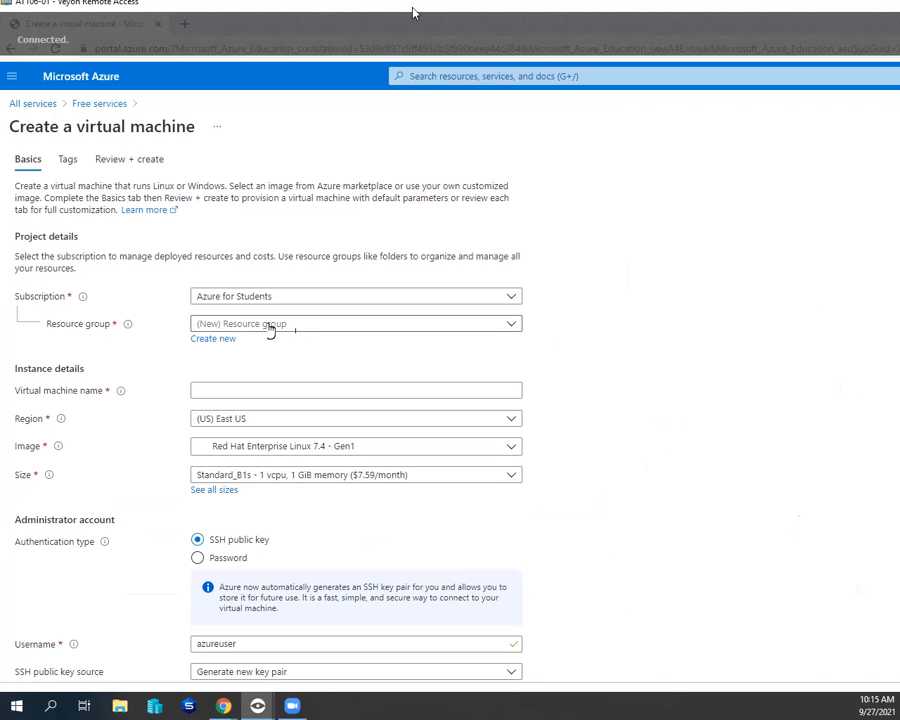
click(511, 325)
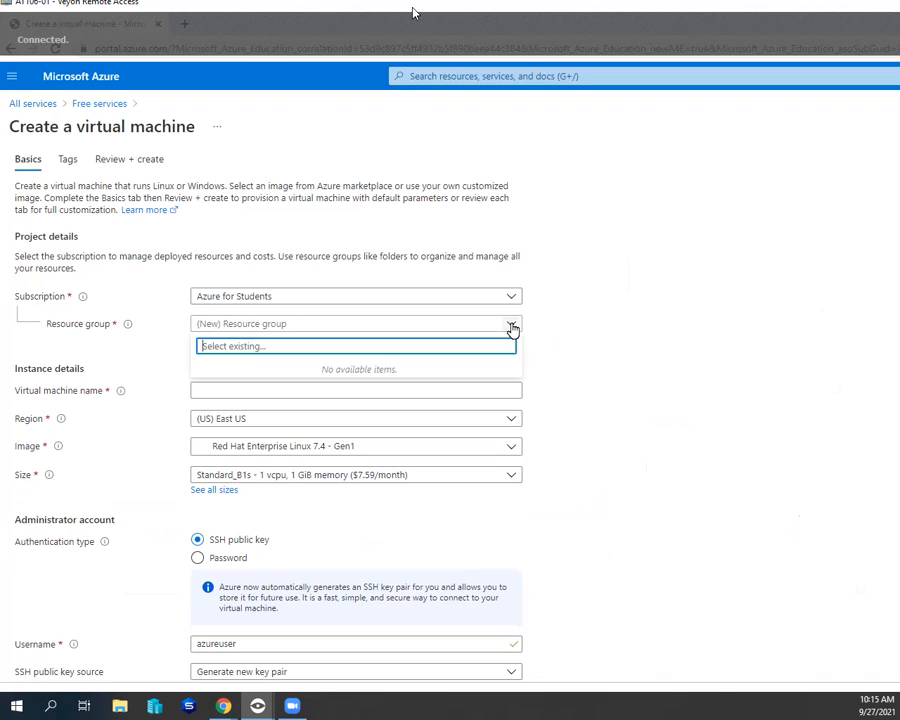
click(511, 325)
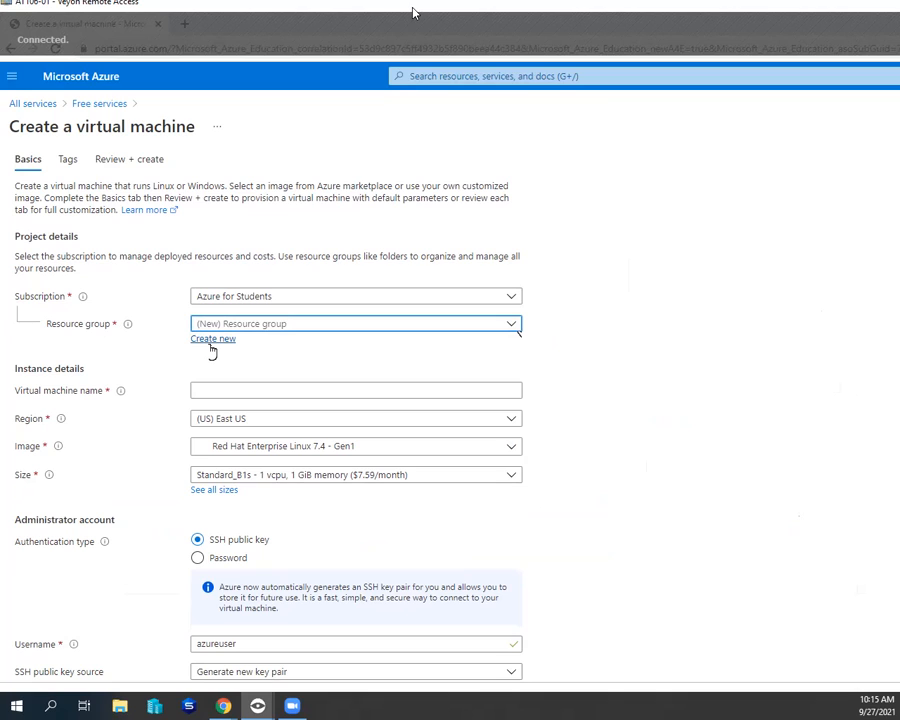
click(212, 342)
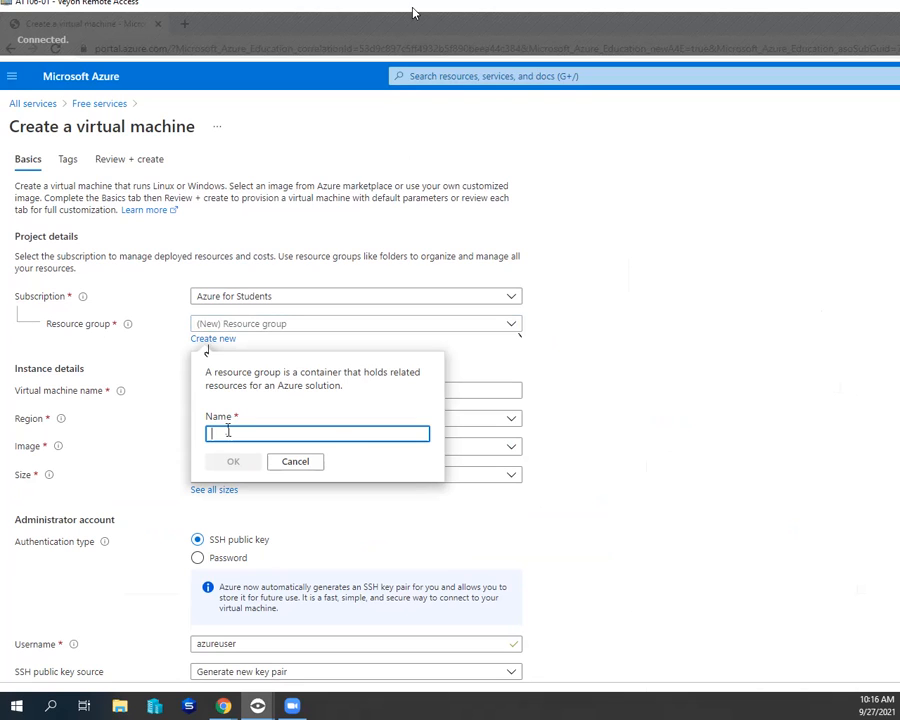
text(Linux)
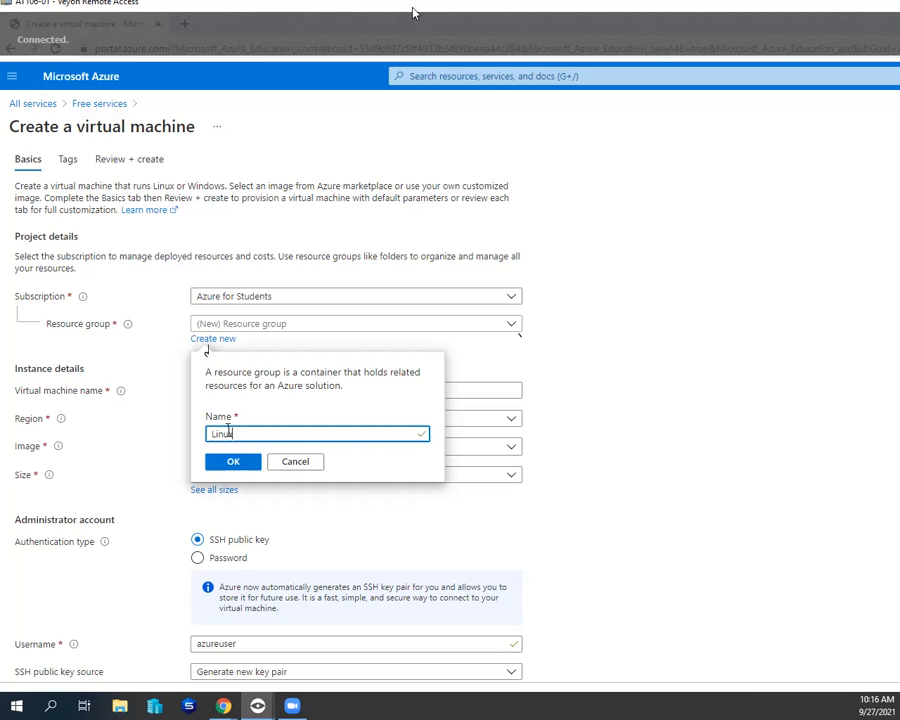
text( Class Project)
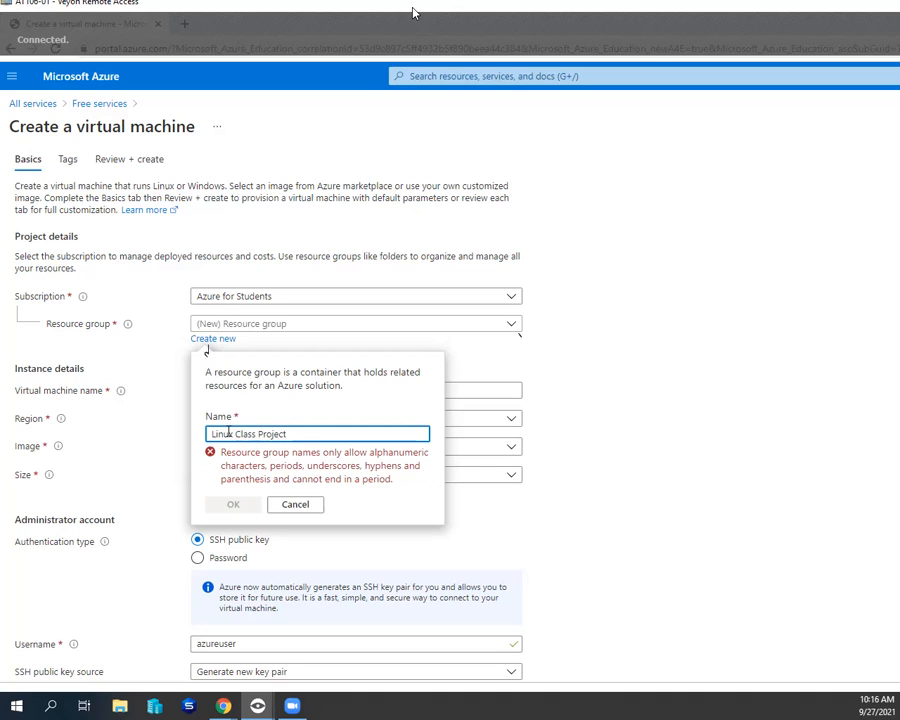
- Replace the spaces in the new resource group's name with underscores, making it Linux_Class_Project, and accept it
click(260, 433)
key(BackSpace)
click(236, 433)
key(BackSpace)
text(_)
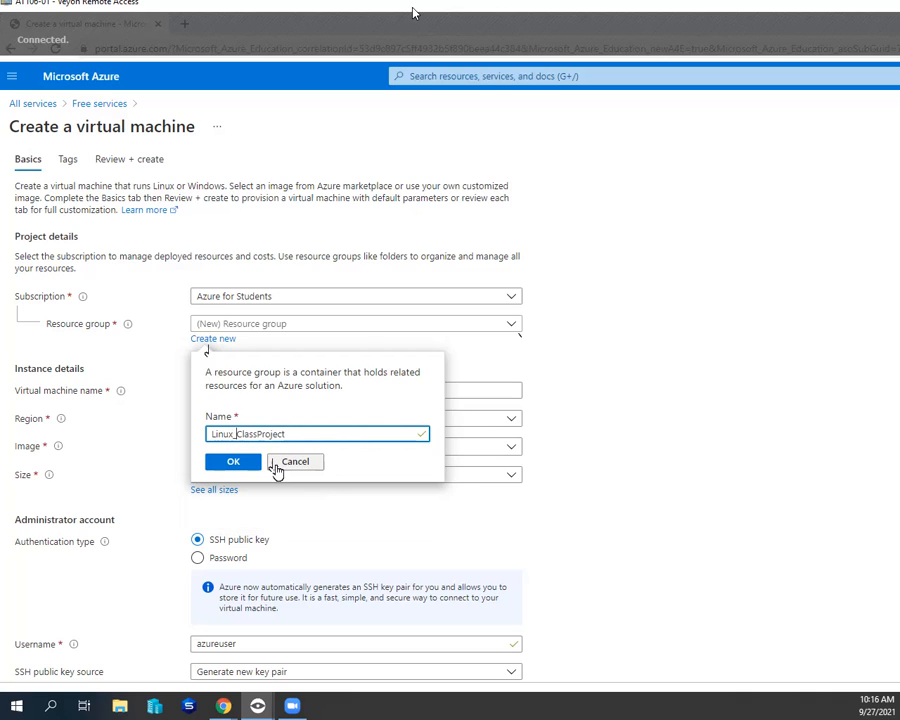
key(Right)
key(Right)
key(Right)
key(Right)
key(Right)
text(_)
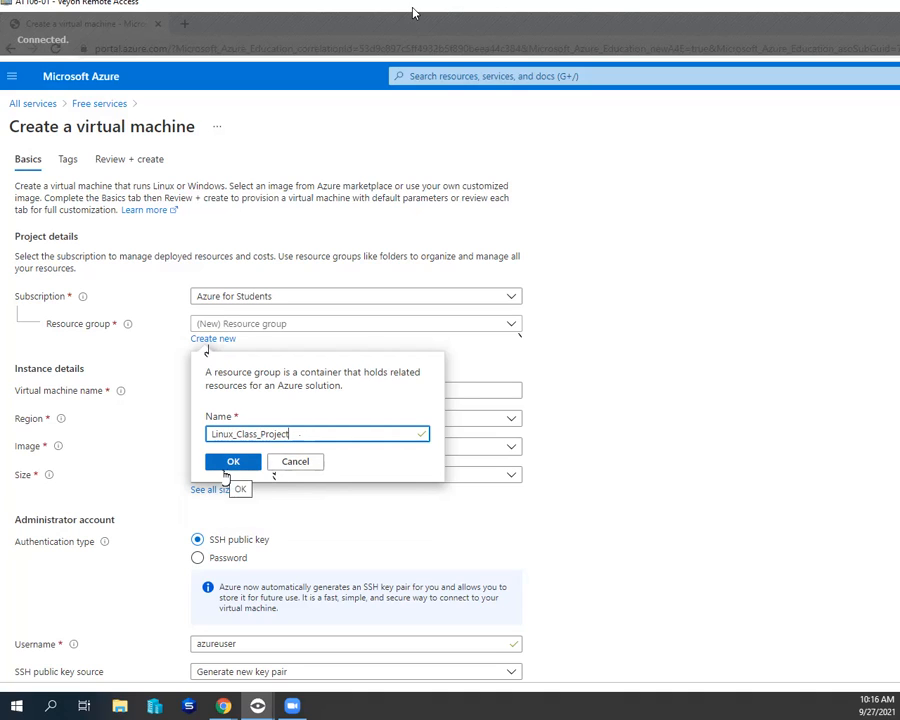
click(226, 472)
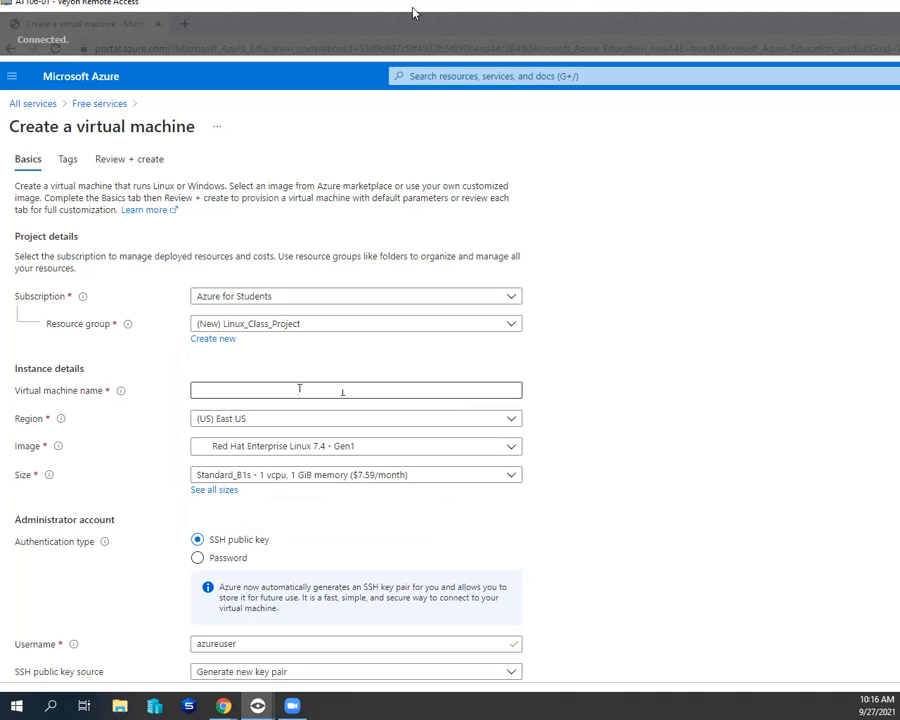
- Name the virtual machine with the student's first name directly followed by Linux, without an underscore
click(342, 390)
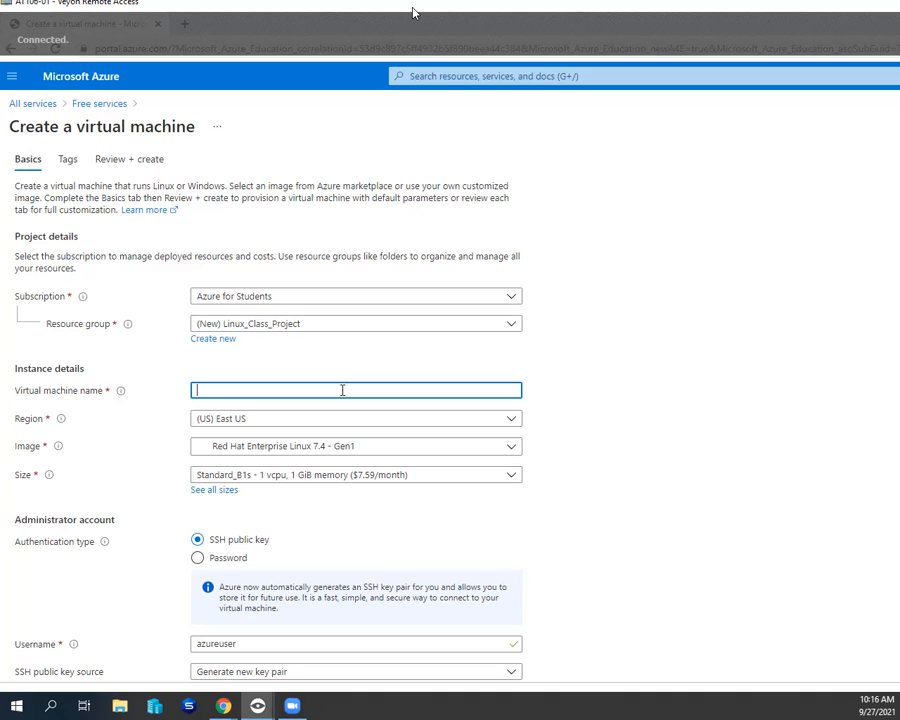
text(Linu)
key(BackSpace)
key(BackSpace)
key(BackSpace)
key(BackSpace)
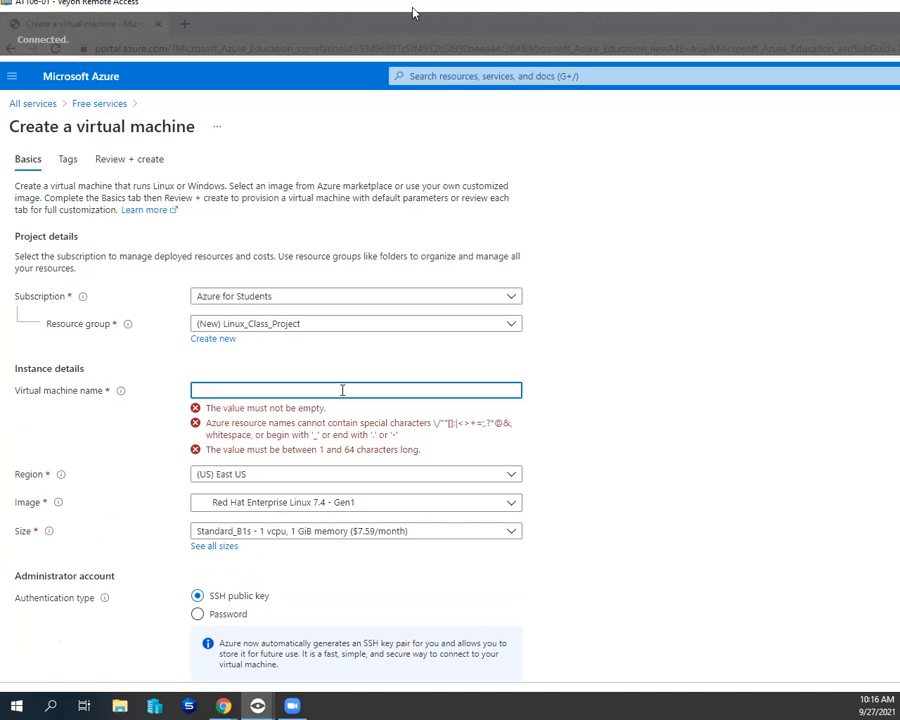
text(Austin)
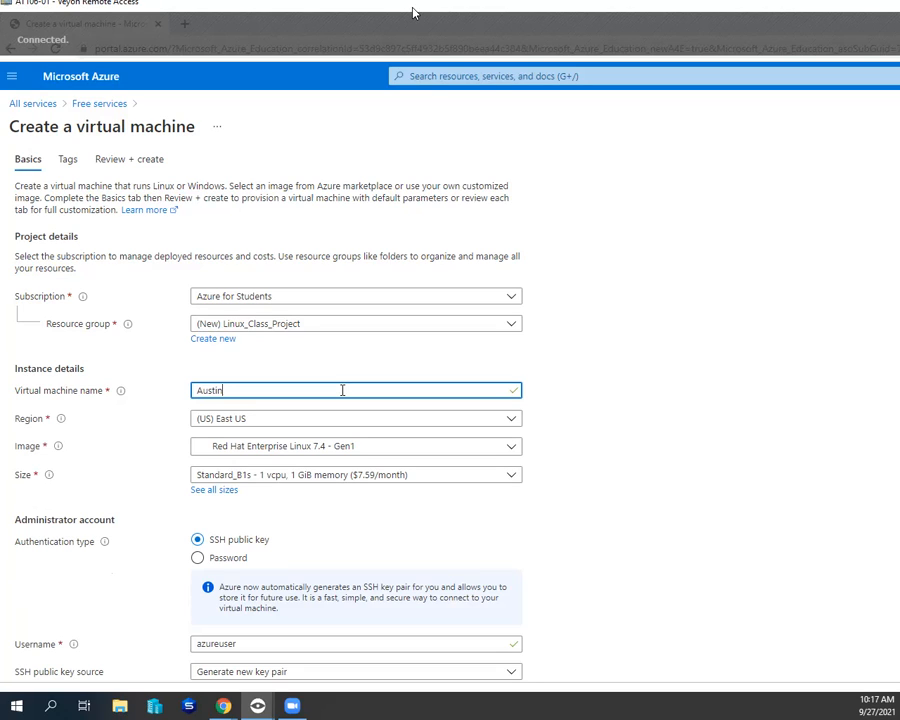
text(_Linux)
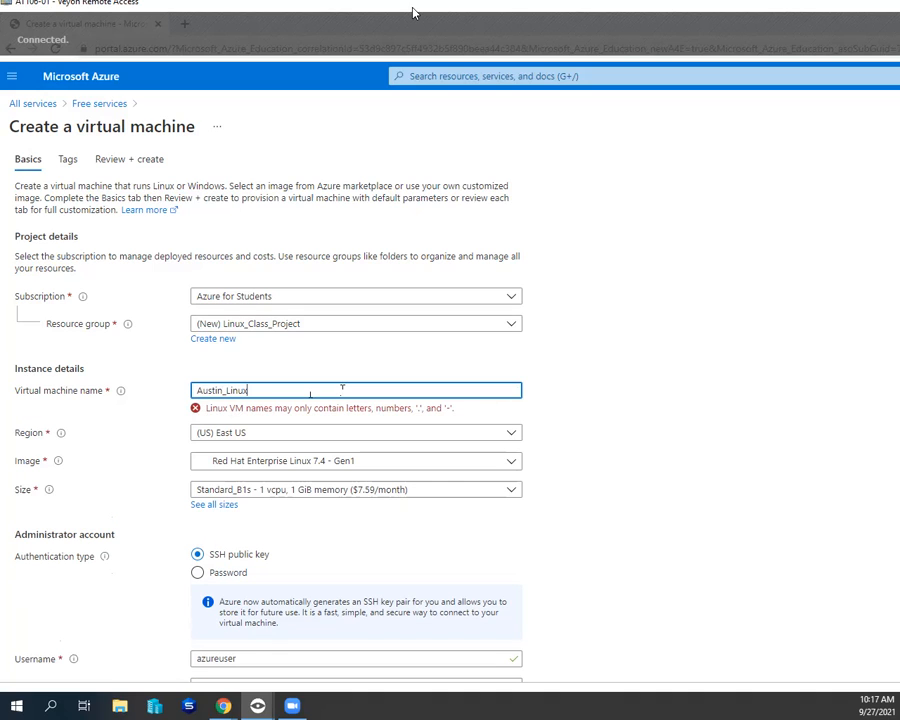
click(227, 391)
key(BackSpace)
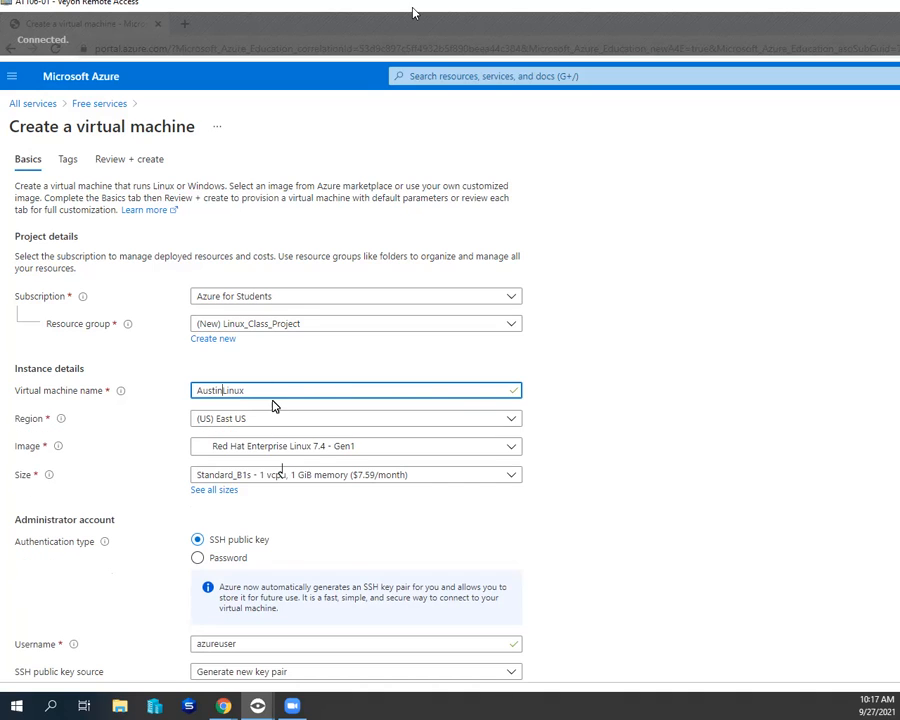
click(577, 395)
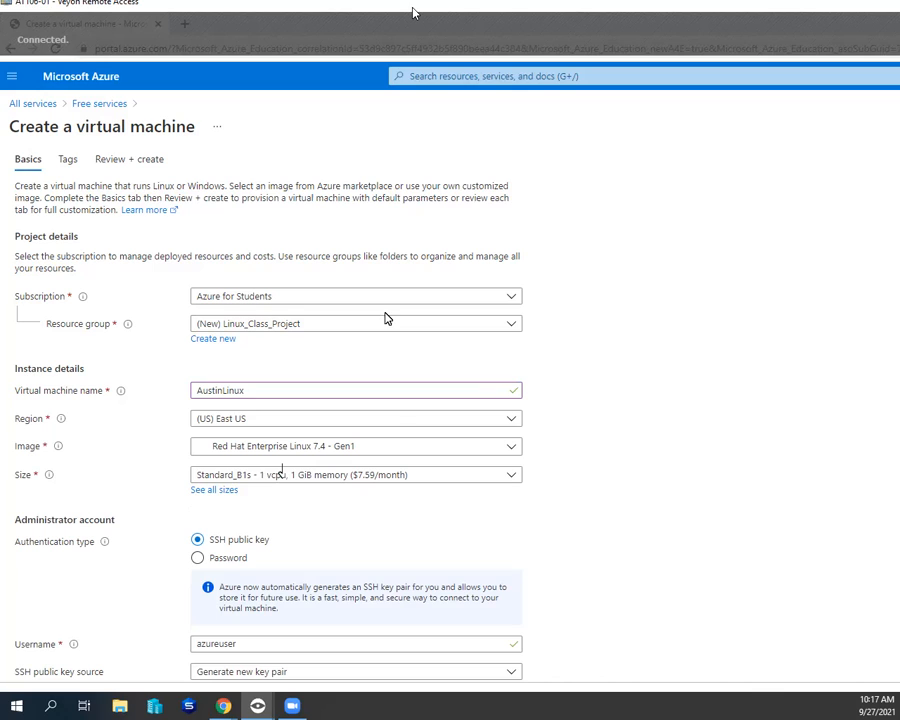
- Set the virtual machine's region to (US) Central US and its image to CentOS-based 7.3 - Gen1
click(510, 421)
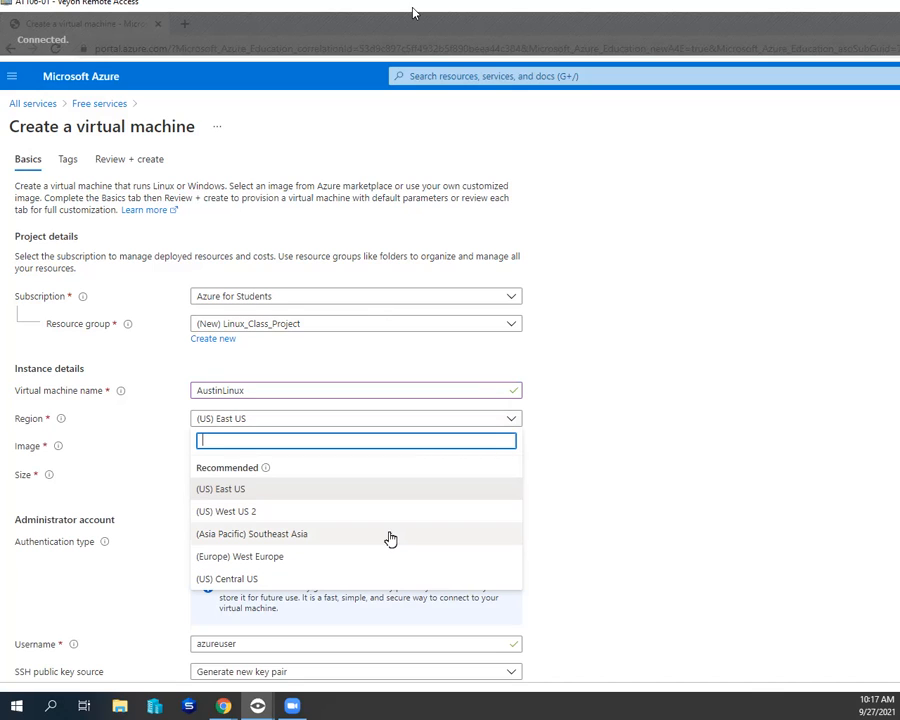
click(310, 580)
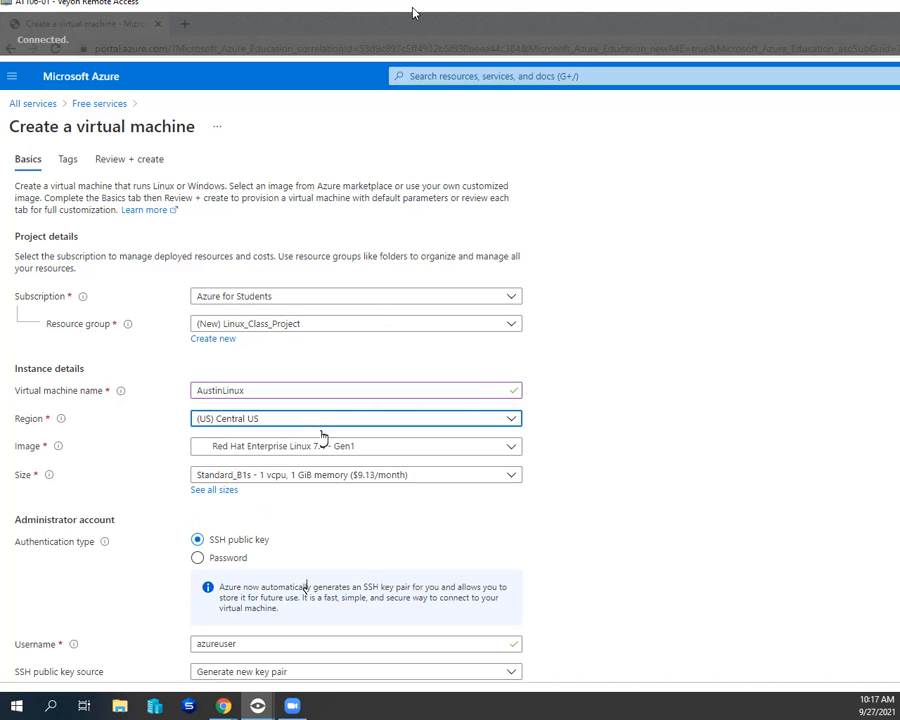
click(512, 449)
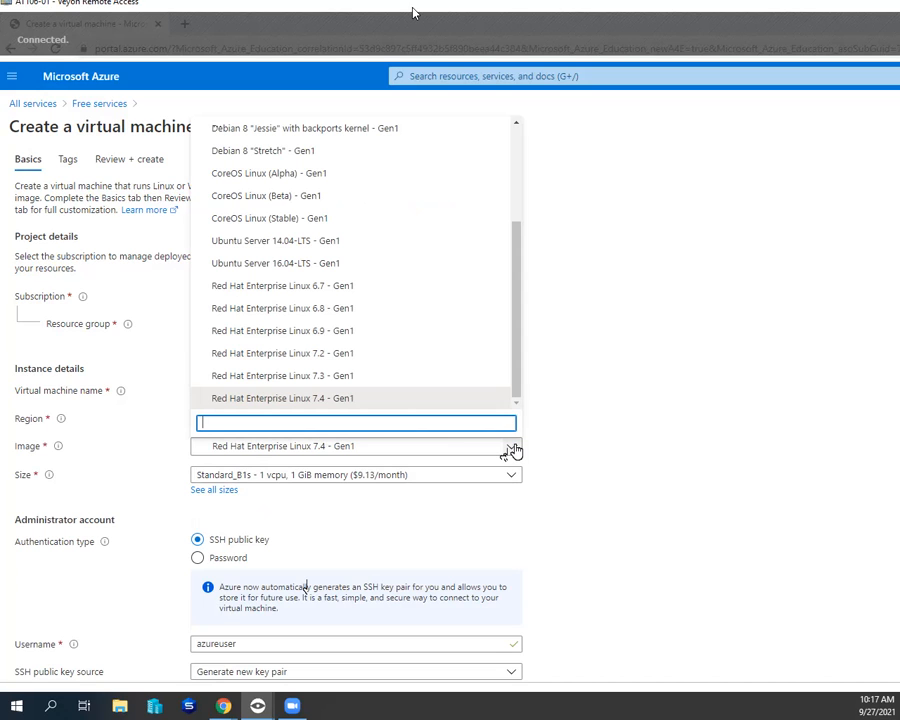
drag(519, 367, 518, 275)
click(555, 272)
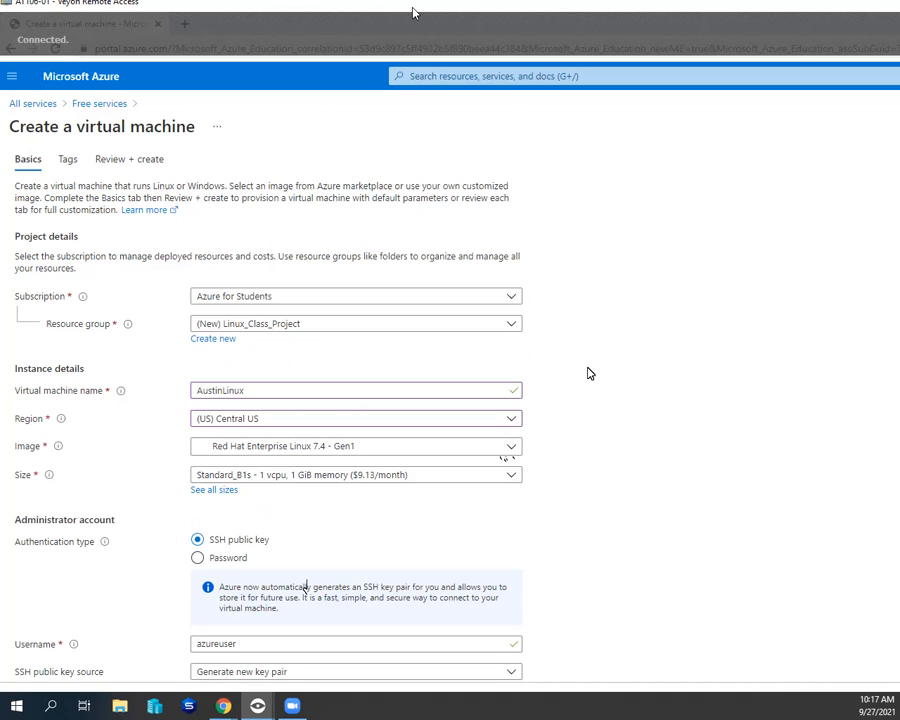
click(509, 450)
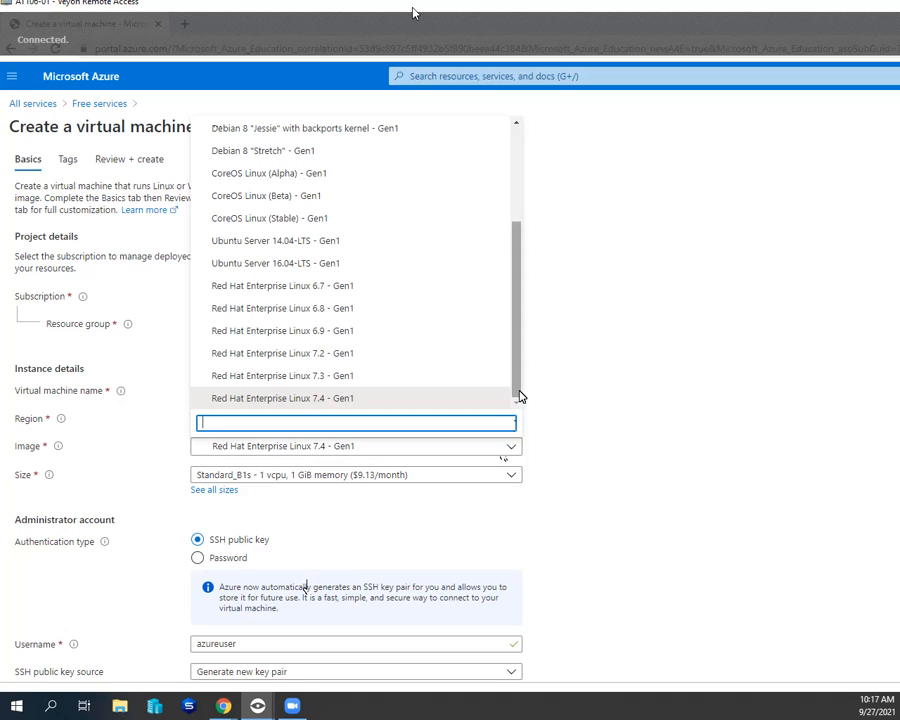
drag(519, 391, 523, 286)
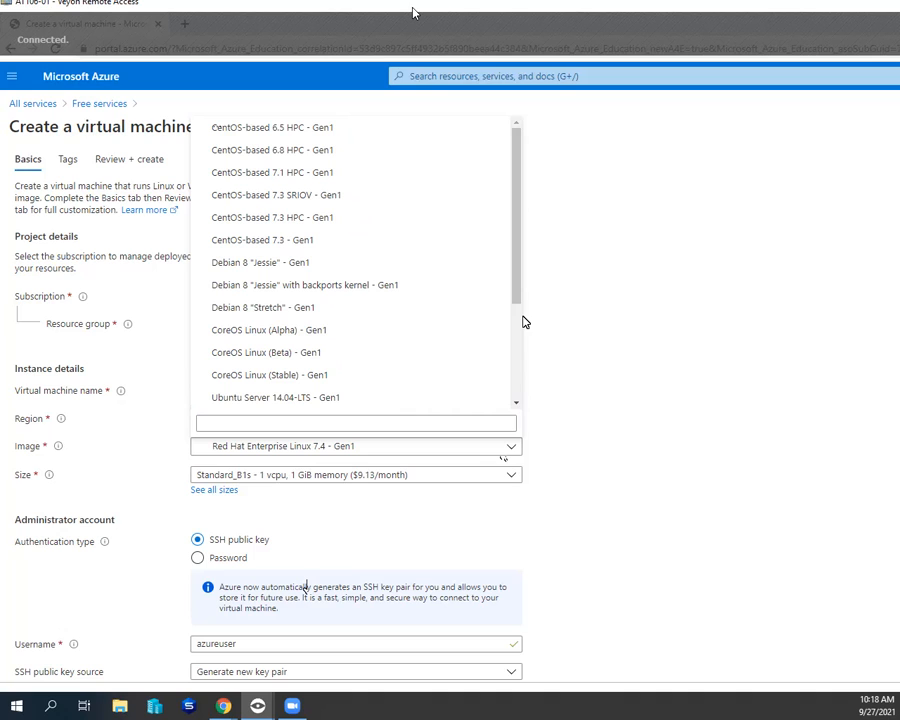
click(327, 241)
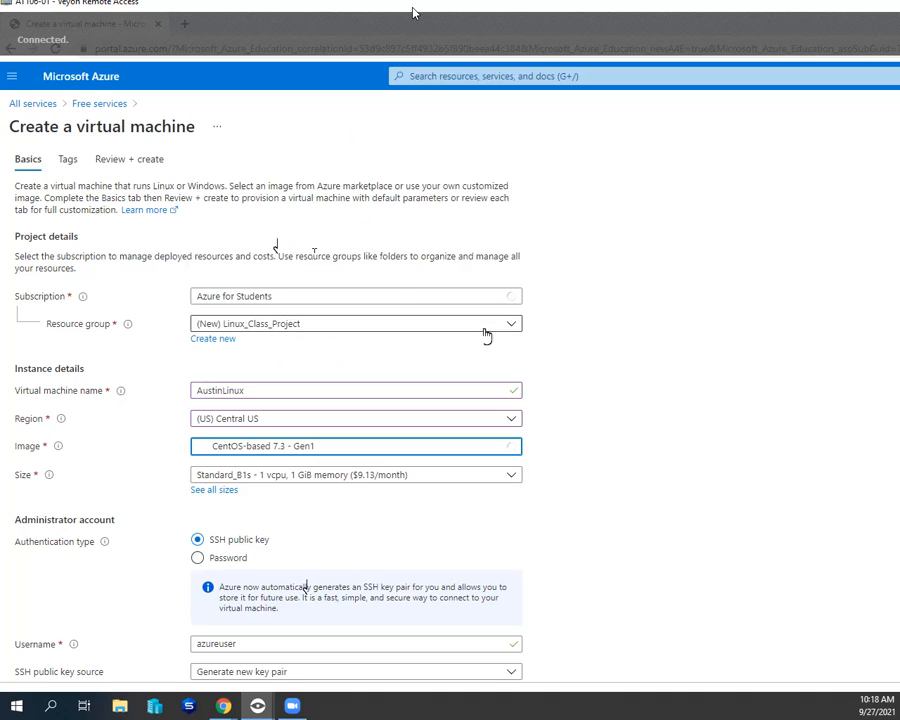
- Check the choices offered for the virtual machine's size, SSH public key source and public inbound ports
scroll(575, 428, down, 1)
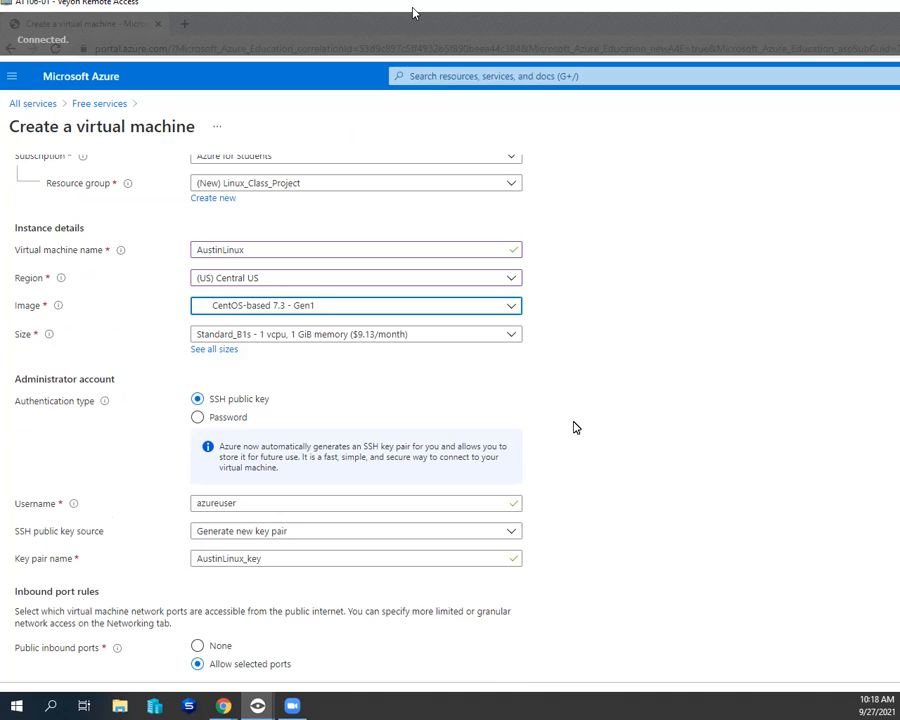
click(514, 336)
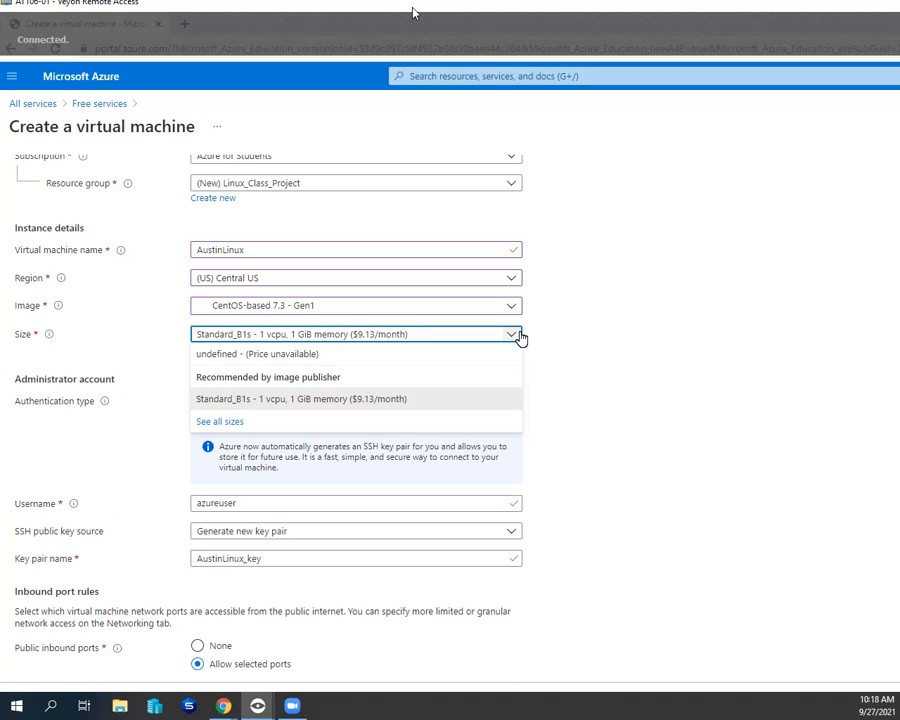
click(519, 338)
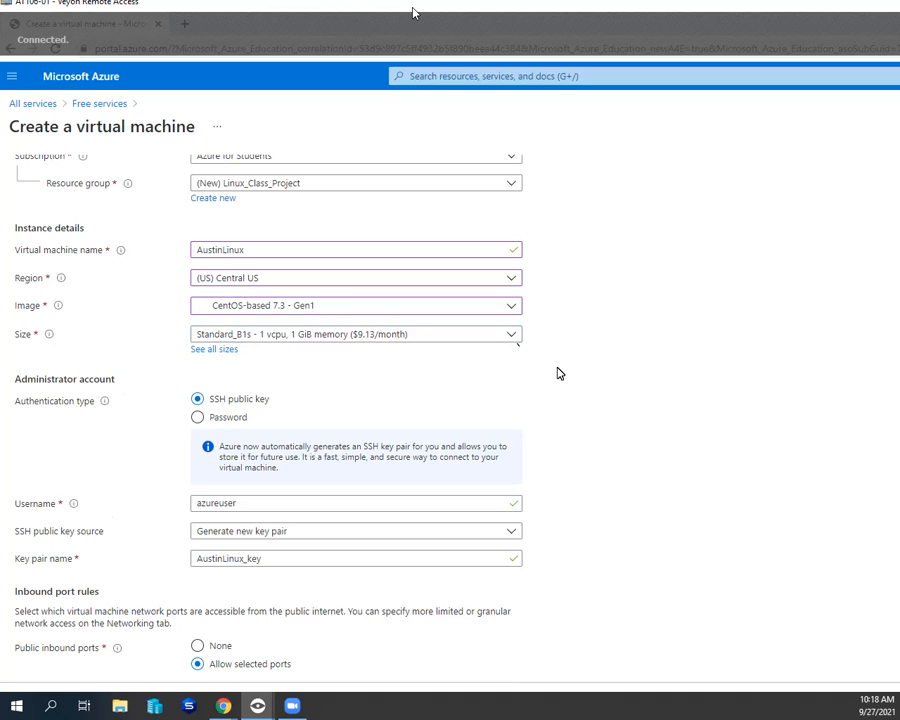
scroll(559, 373, down, 1)
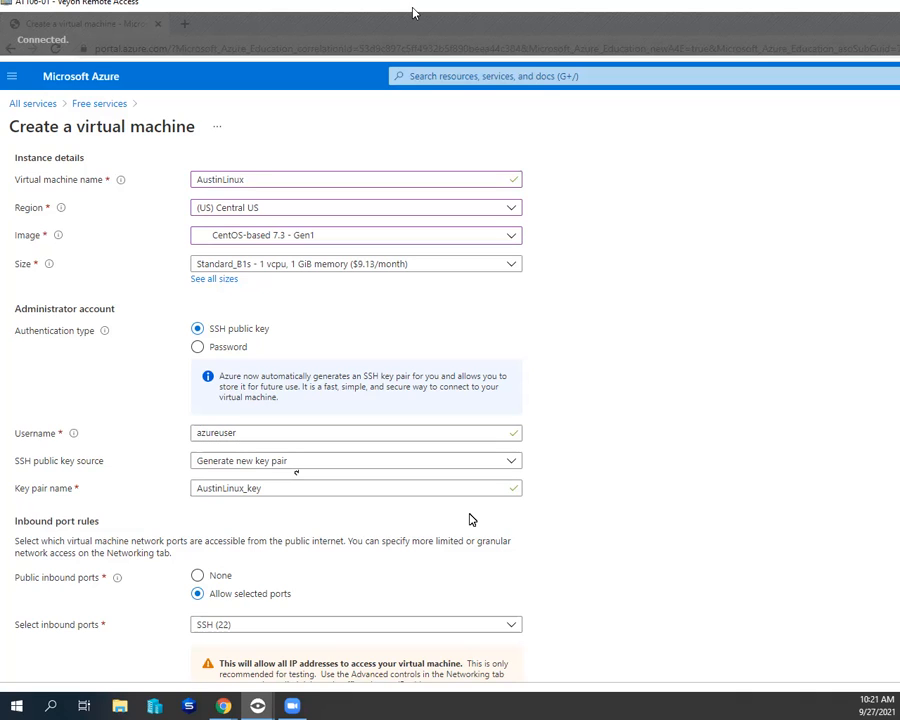
click(517, 462)
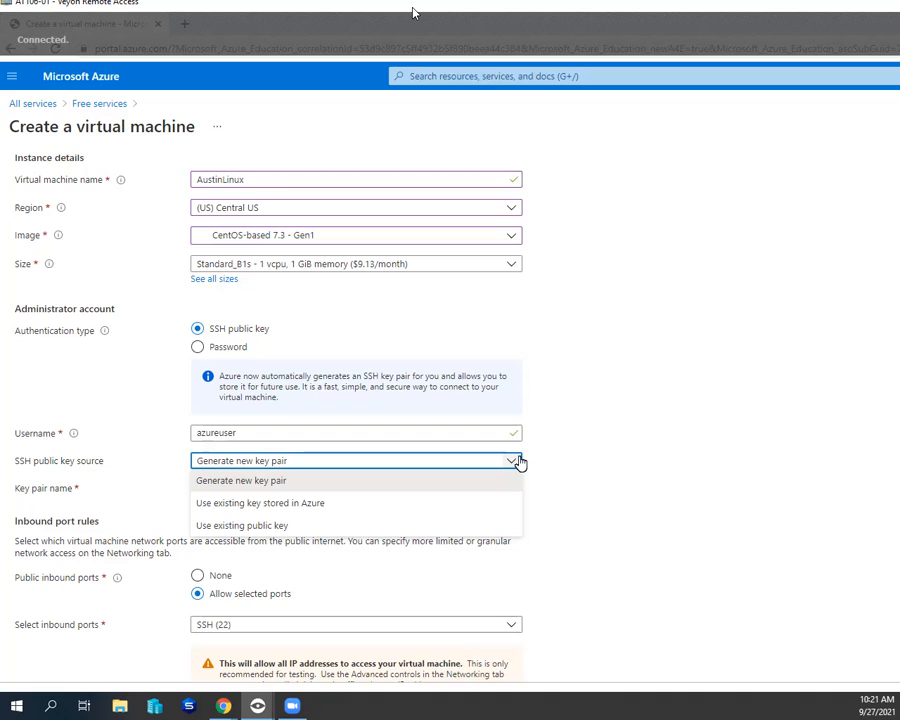
click(465, 479)
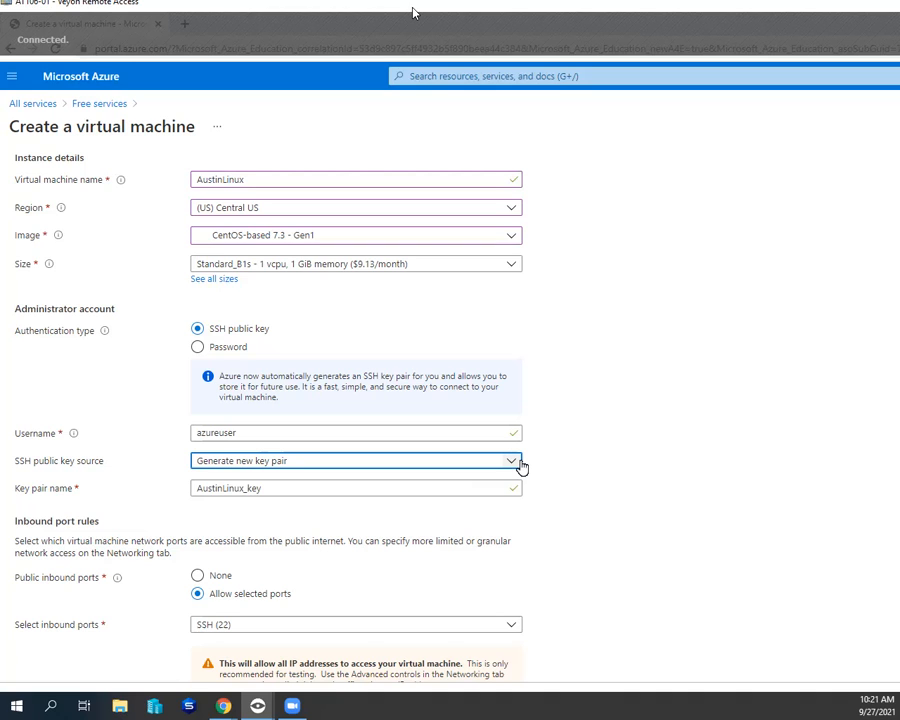
scroll(520, 490, down, 1)
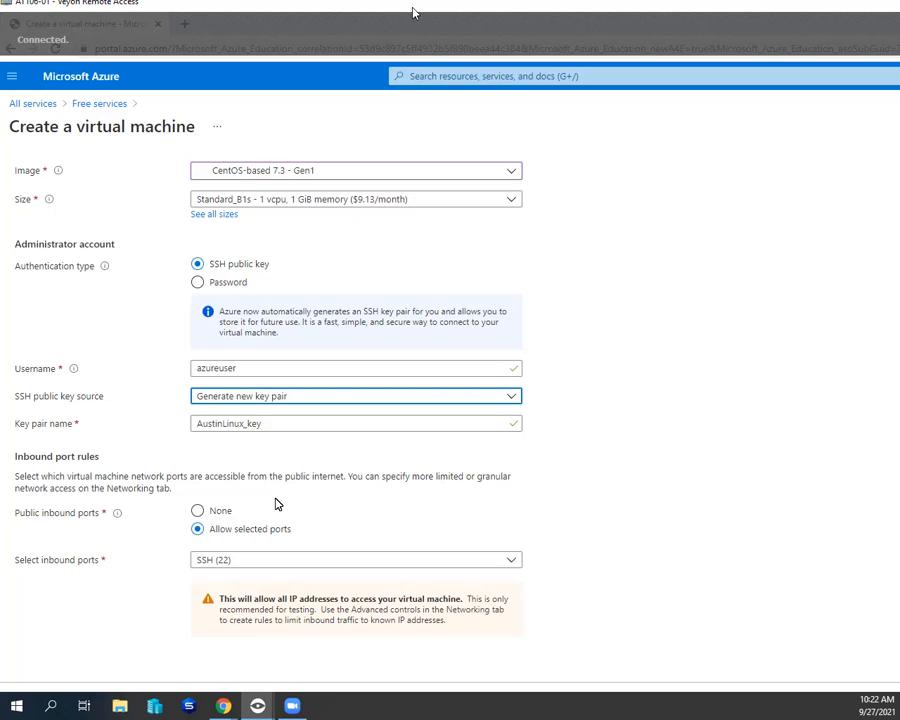
click(286, 564)
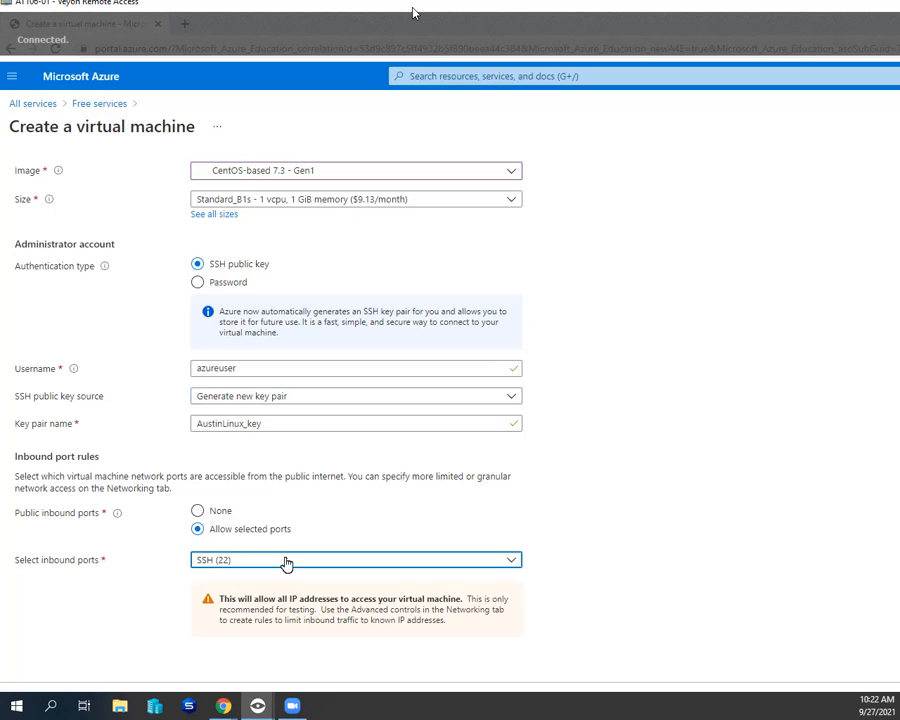
click(286, 564)
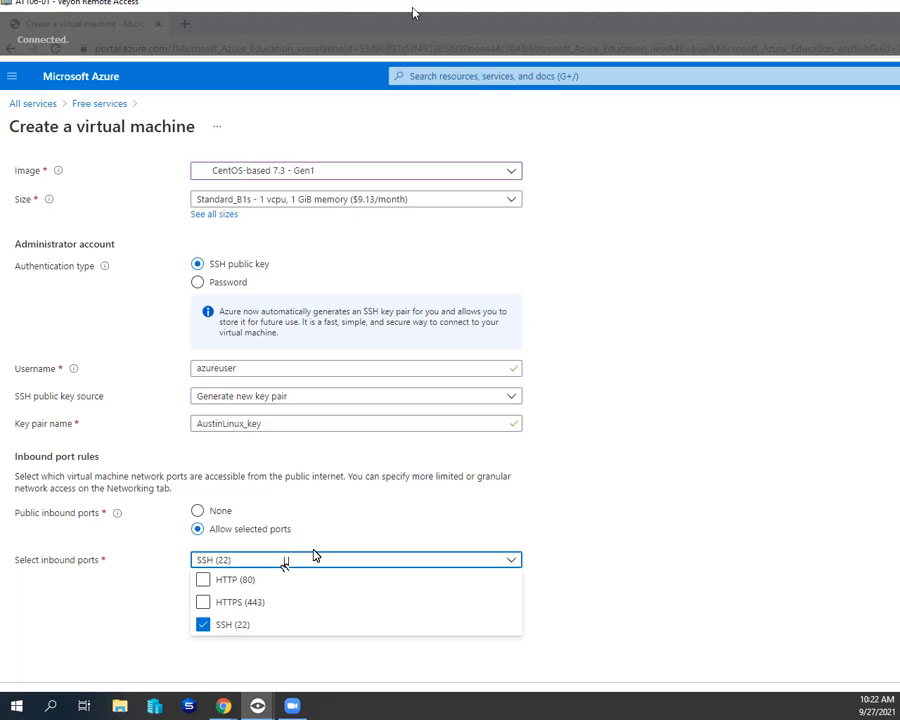
click(509, 563)
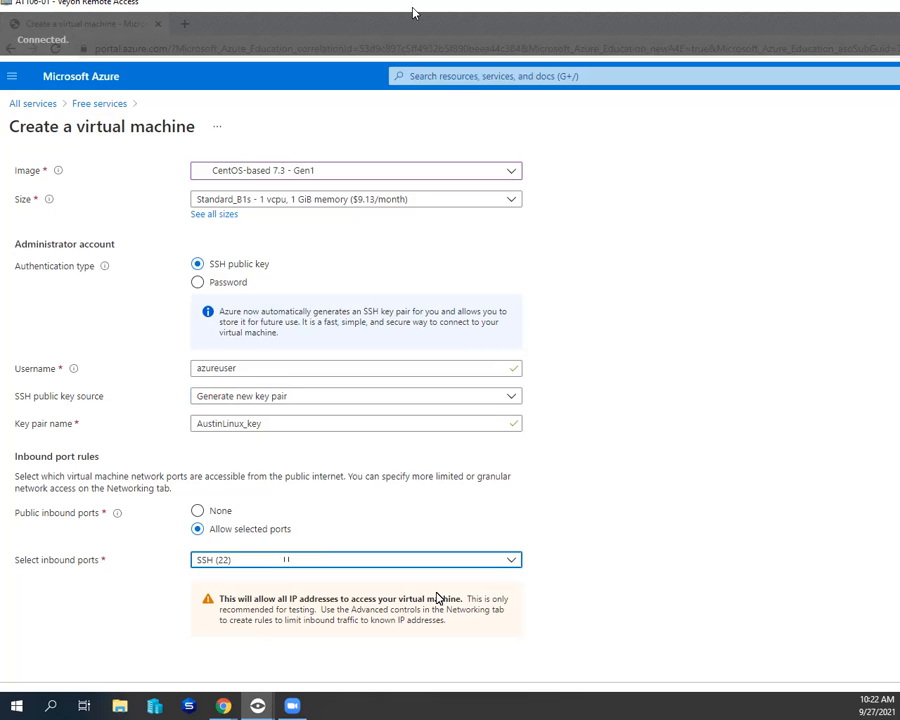
- Switch to the Azure Security assignment in Chrome and highlight the task about opening ports 80 and 443 on the OS and Azure
click(225, 706)
click(295, 619)
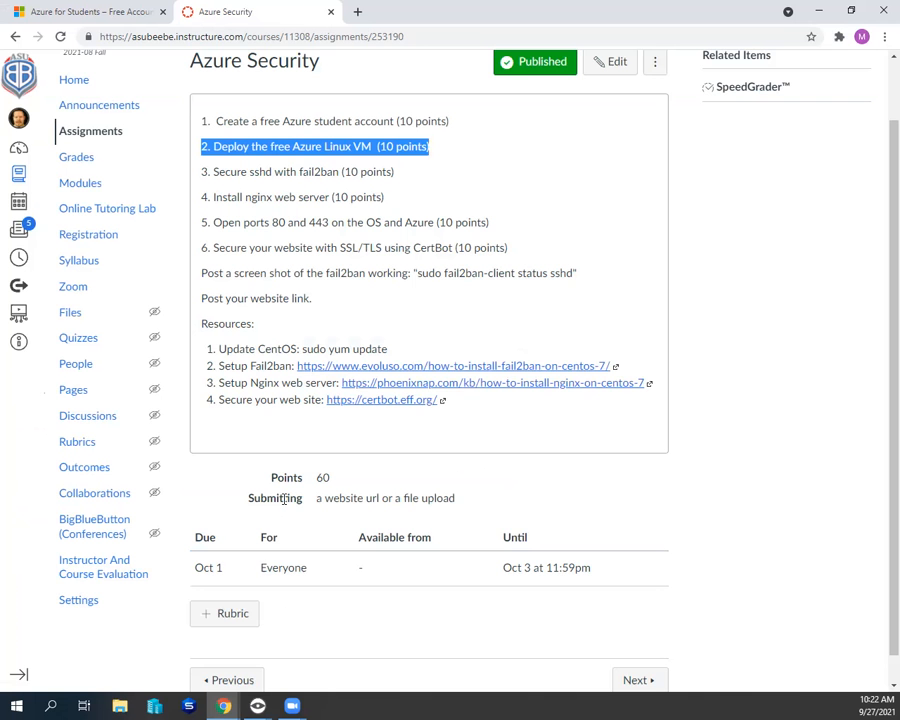
scroll(295, 490, down, 1)
scroll(300, 501, up, 1)
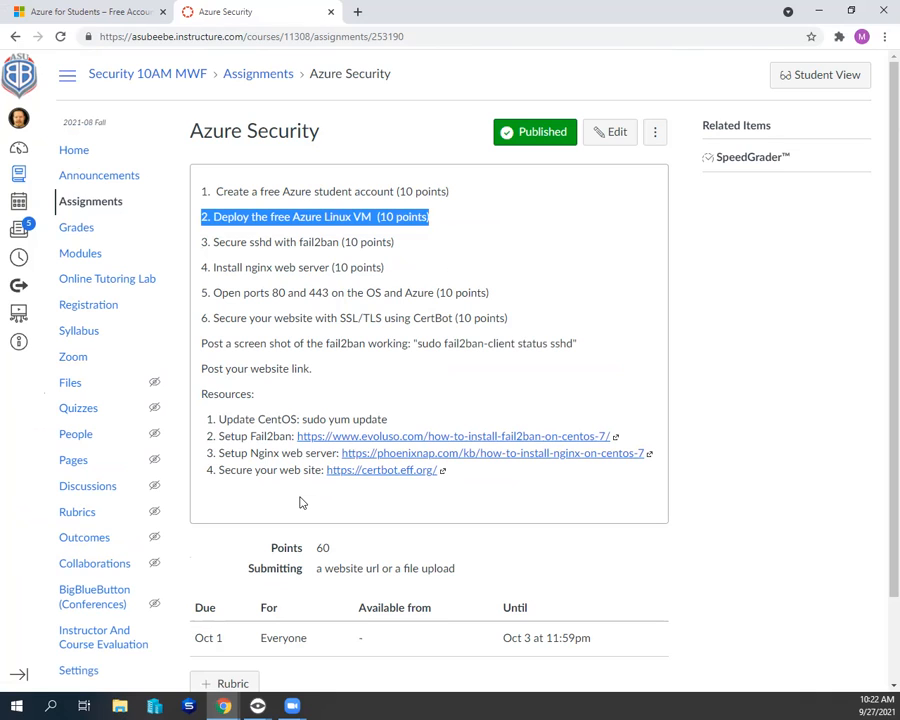
drag(212, 294, 417, 290)
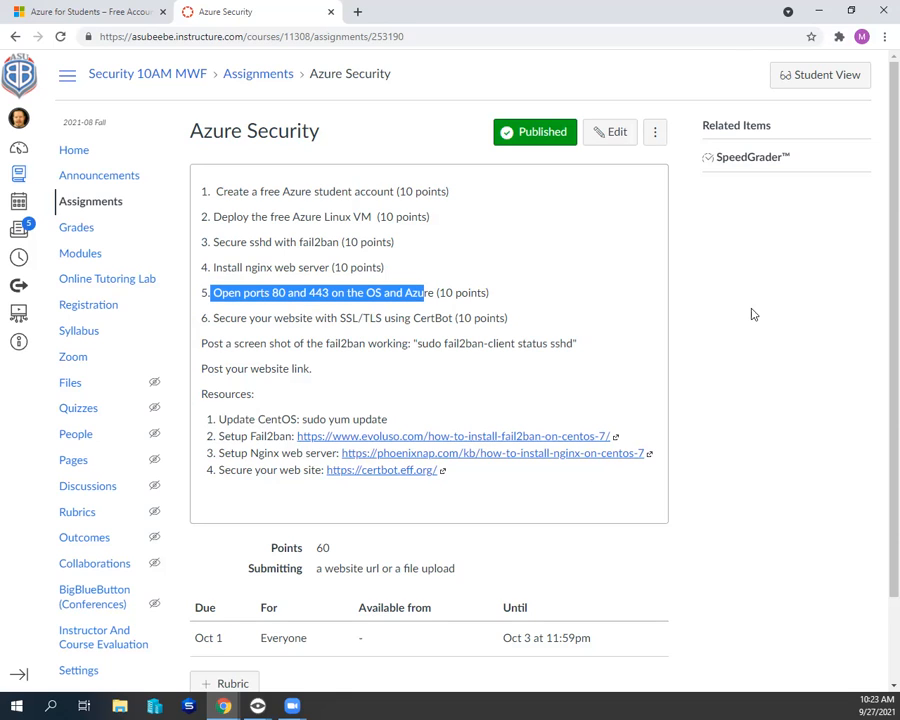
- Return to the virtual machine setup, pass the tags without adding any, and create the machine while downloading its new private key
click(819, 10)
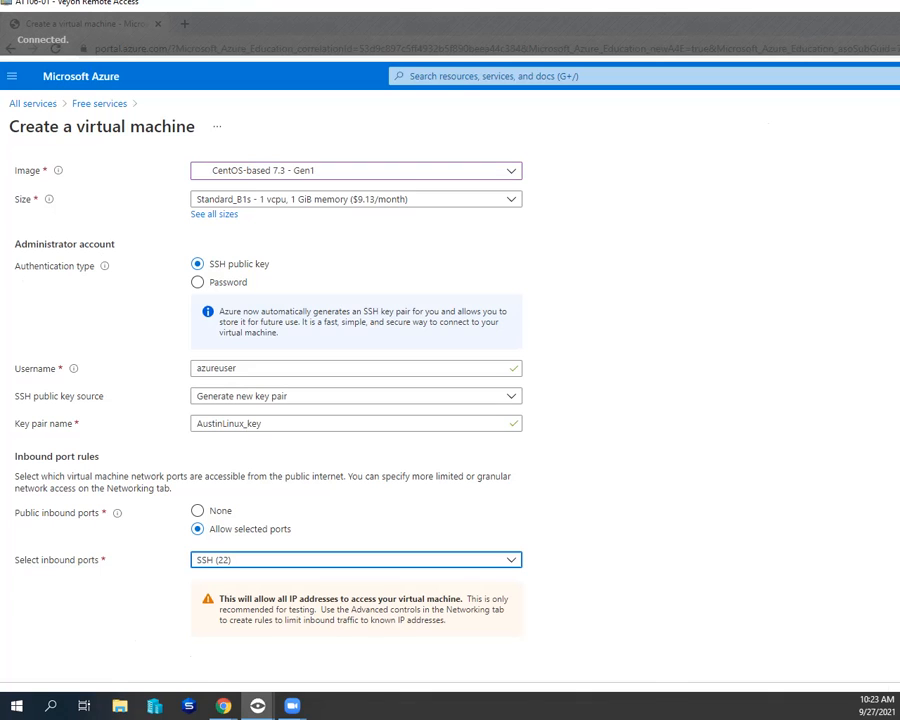
key(F11)
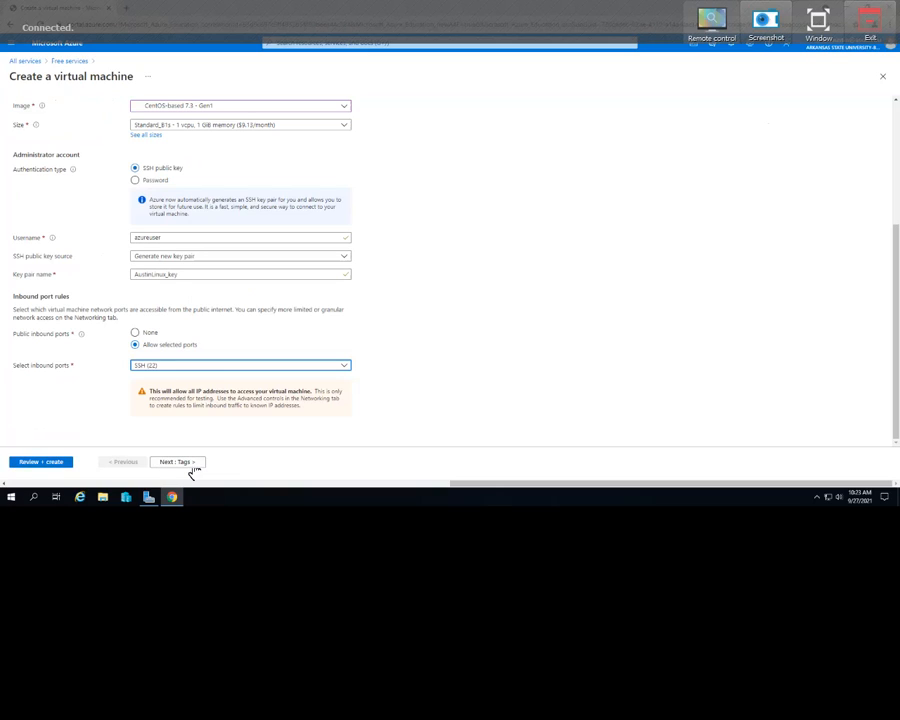
click(192, 466)
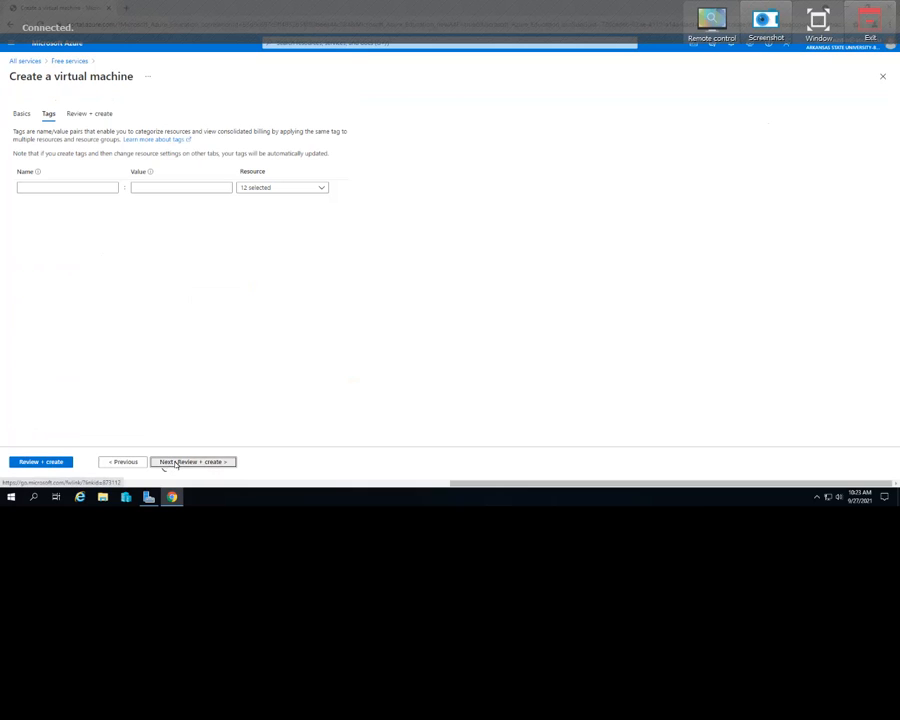
click(166, 463)
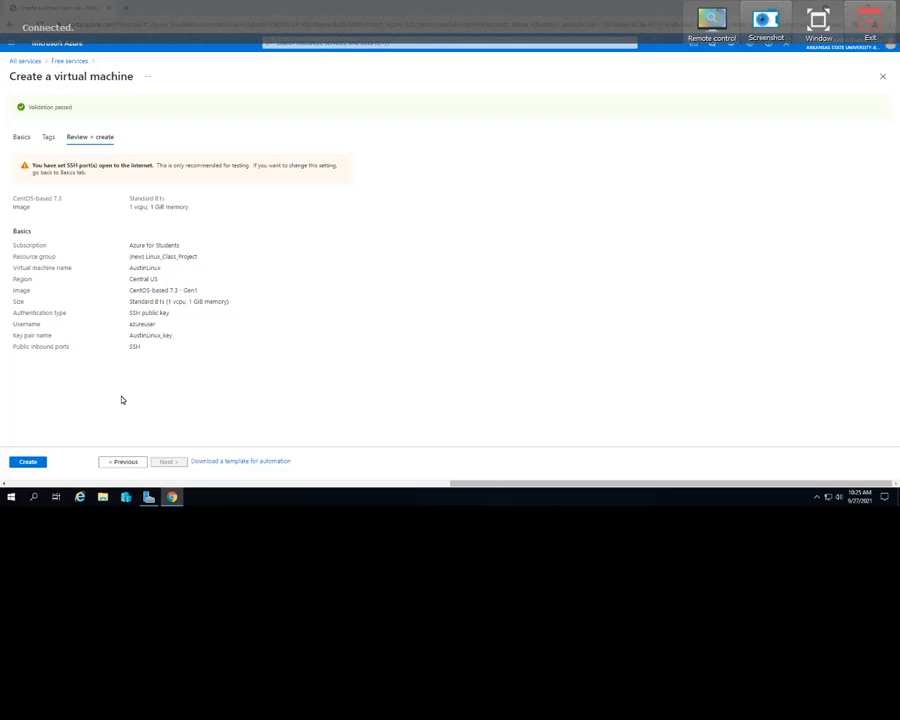
click(29, 462)
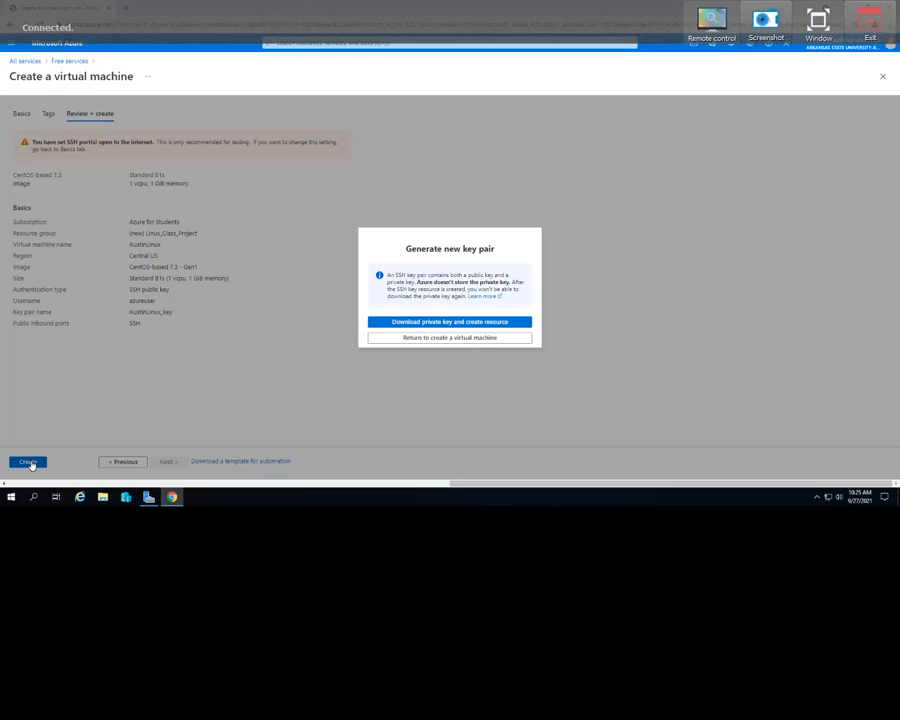
click(455, 326)
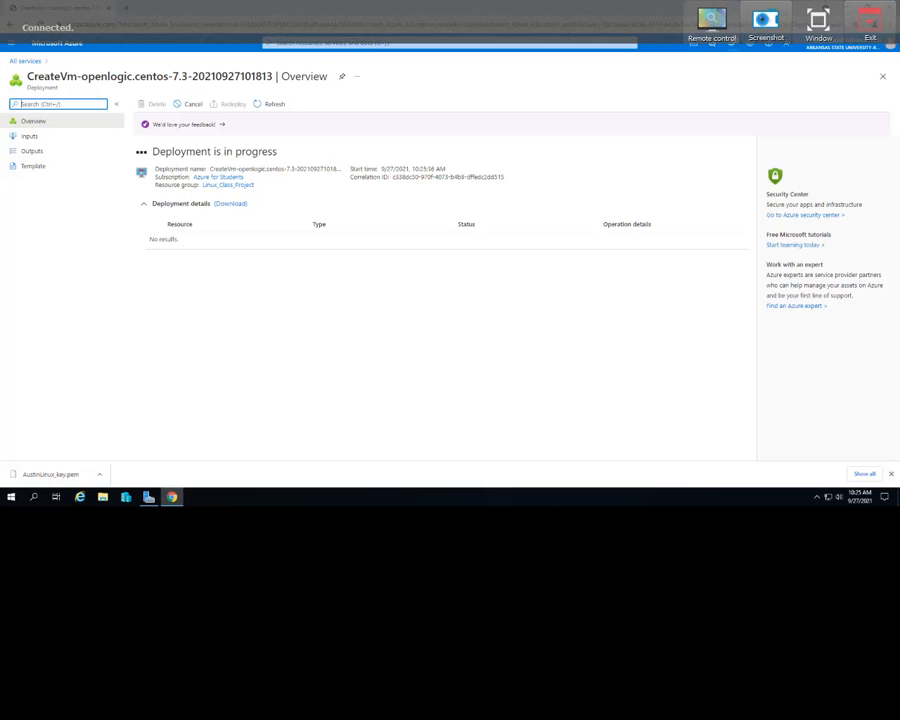
- Locate the downloaded .pem private key file in the Downloads folder and check the actions available for it
click(99, 475)
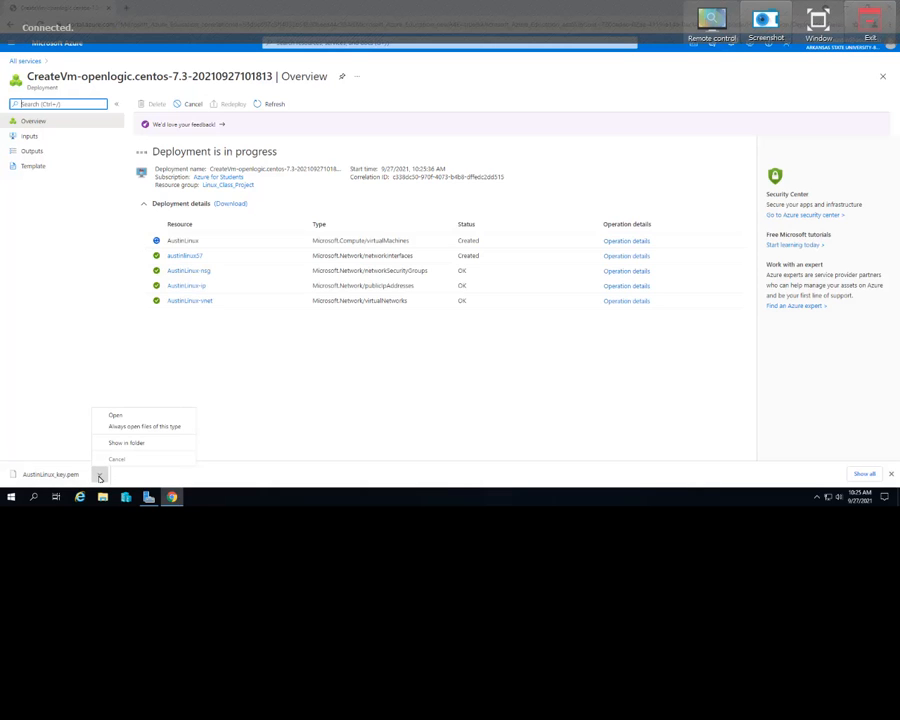
click(126, 442)
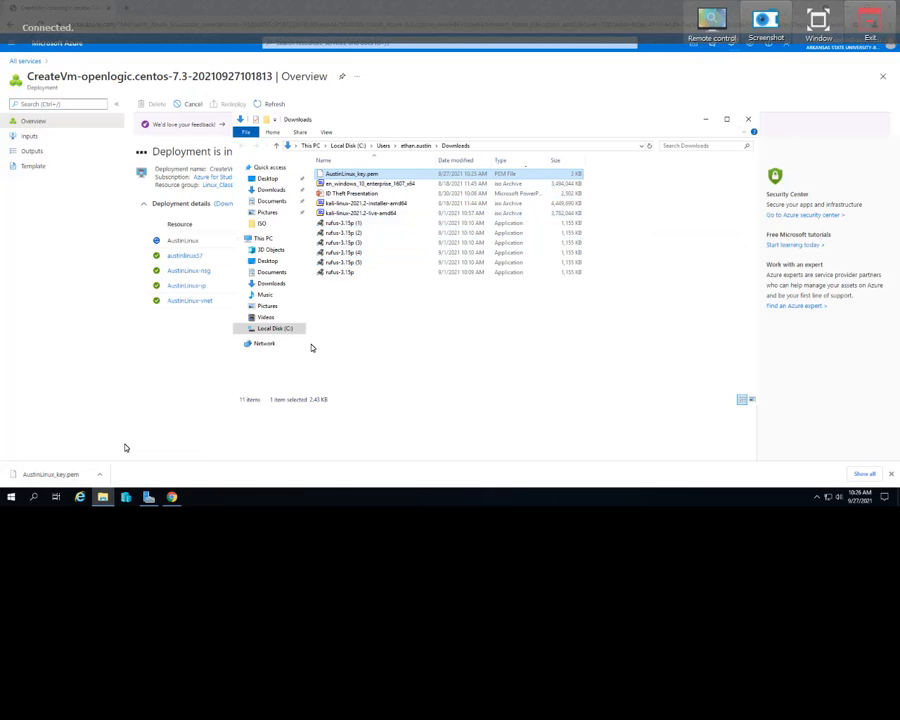
click(751, 120)
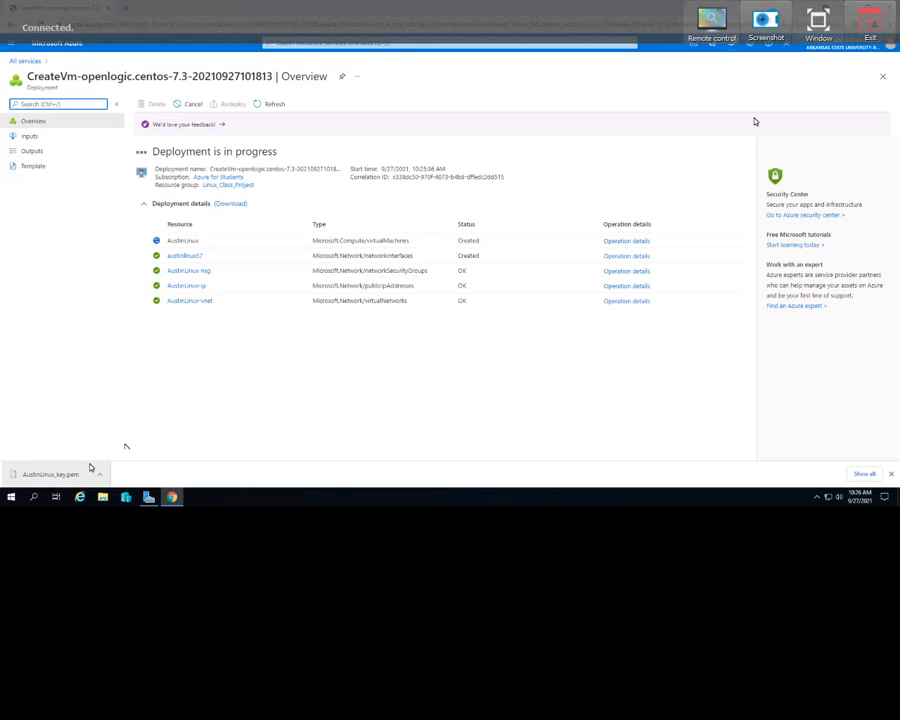
right_click(70, 473)
click(94, 449)
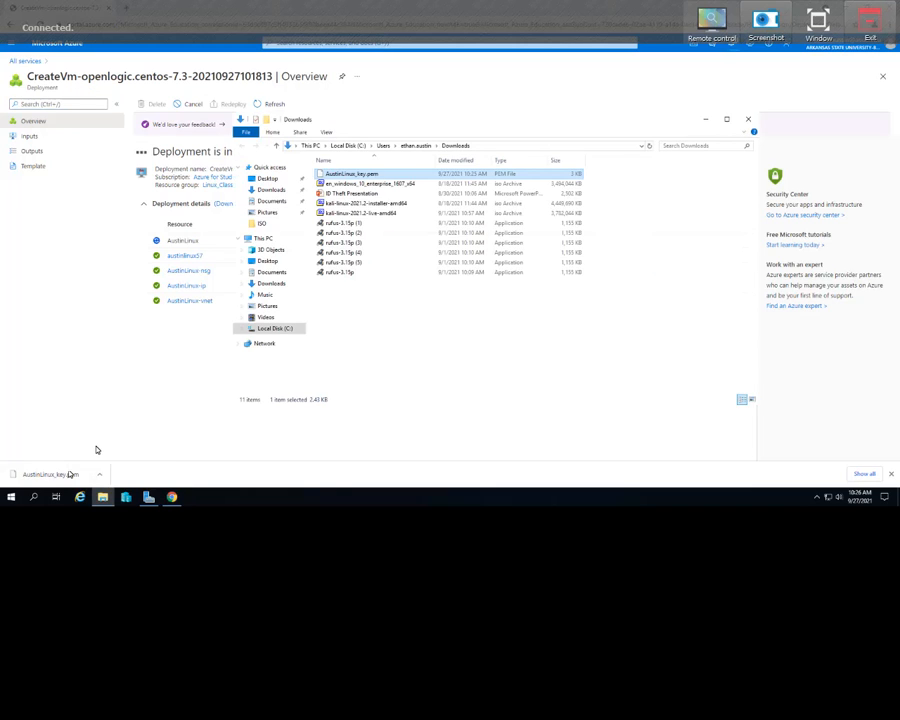
right_click(358, 175)
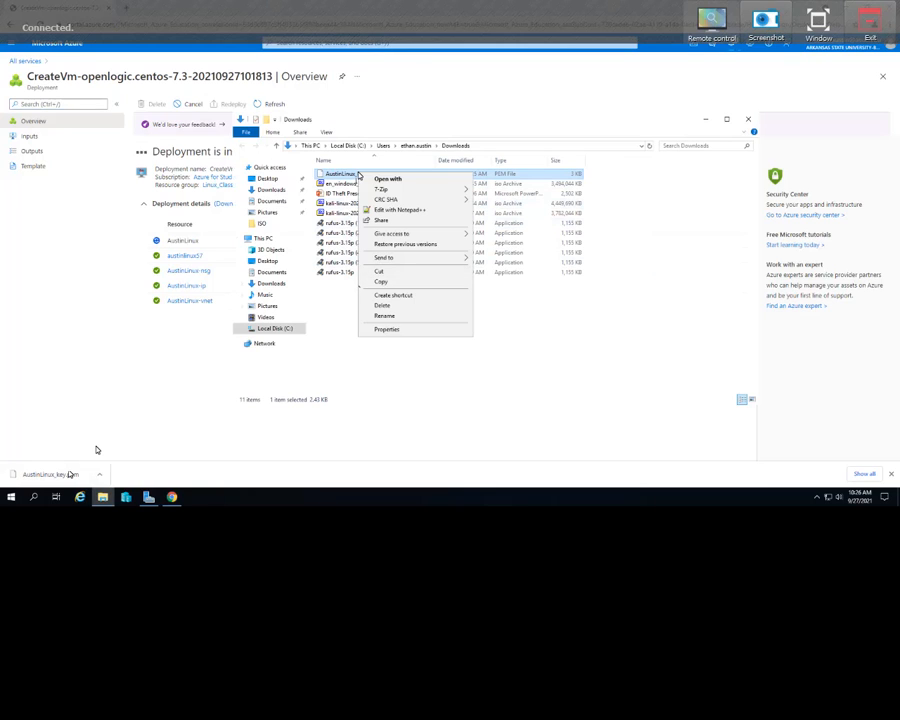
click(500, 345)
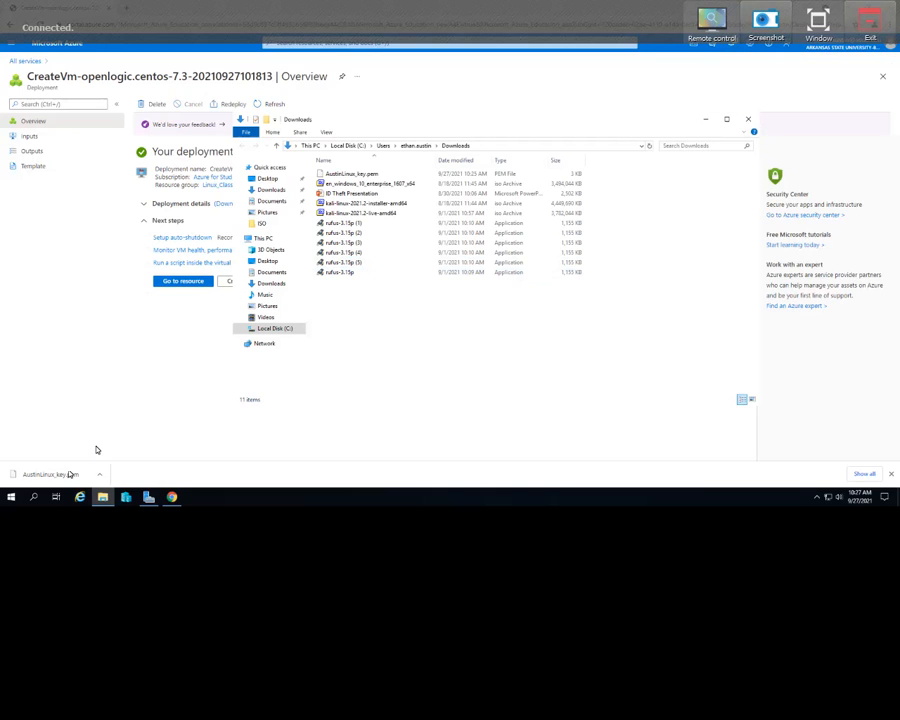
- Search Windows for putty and launch PuTTYgen
click(33, 497)
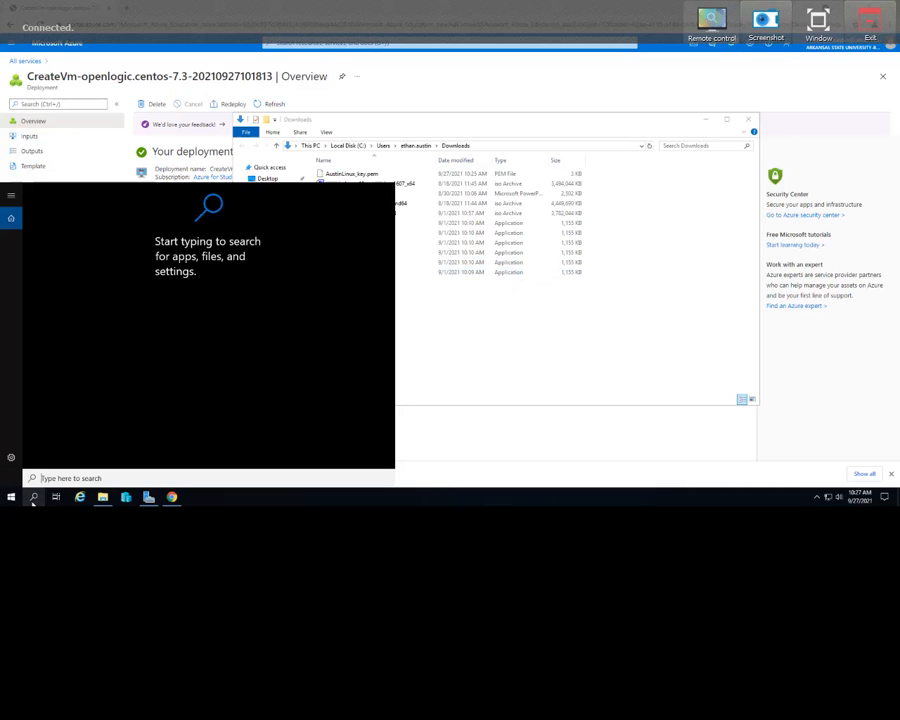
text(putty)
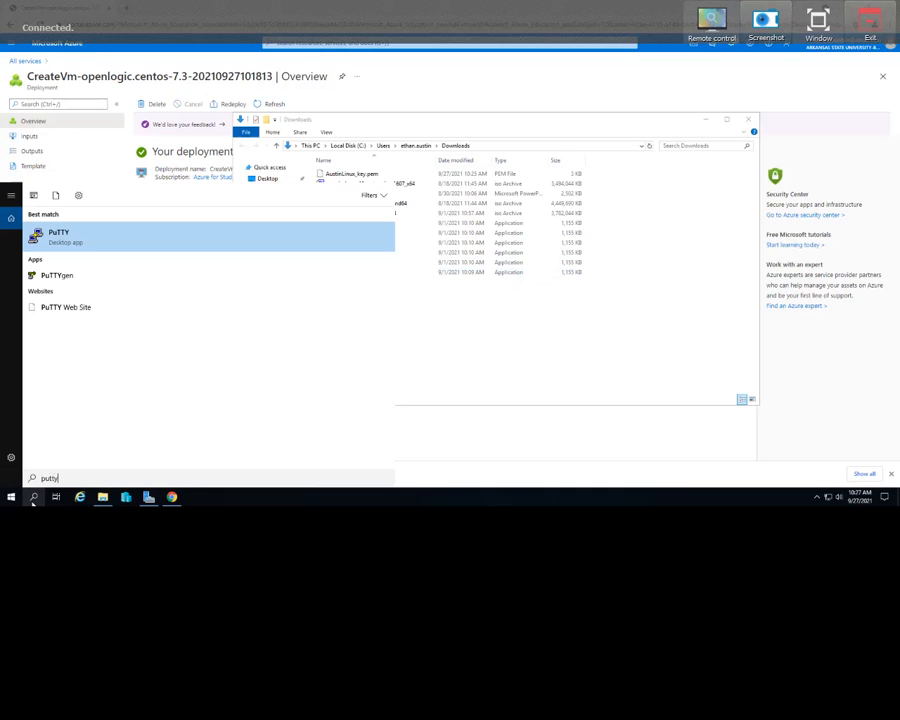
click(75, 279)
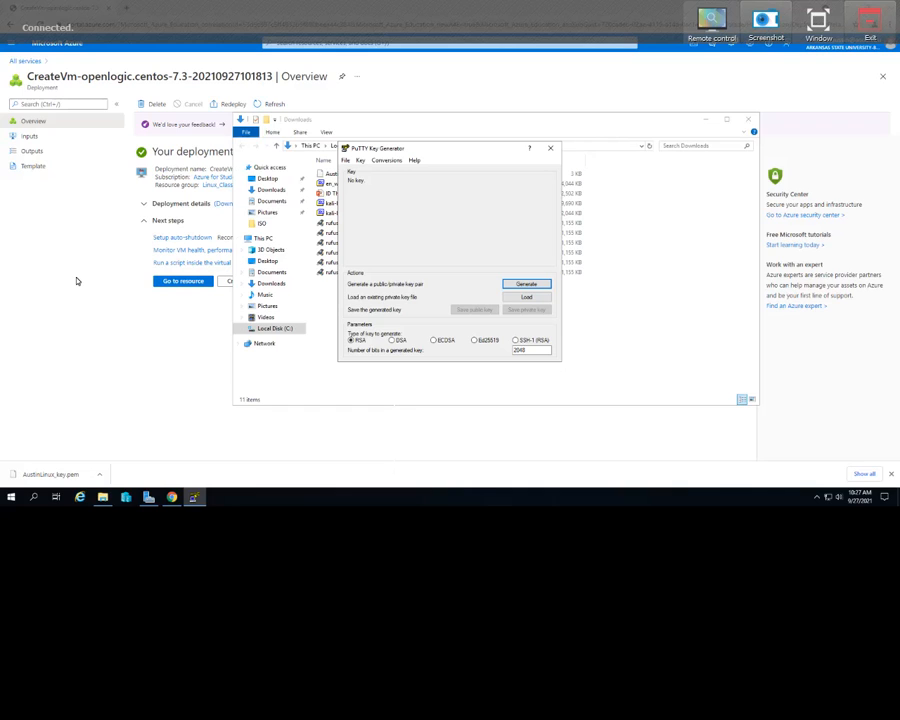
- Load the downloaded .pem private key from the Downloads folder into PuTTYgen, with All Files (*.*) as the file filter
click(509, 298)
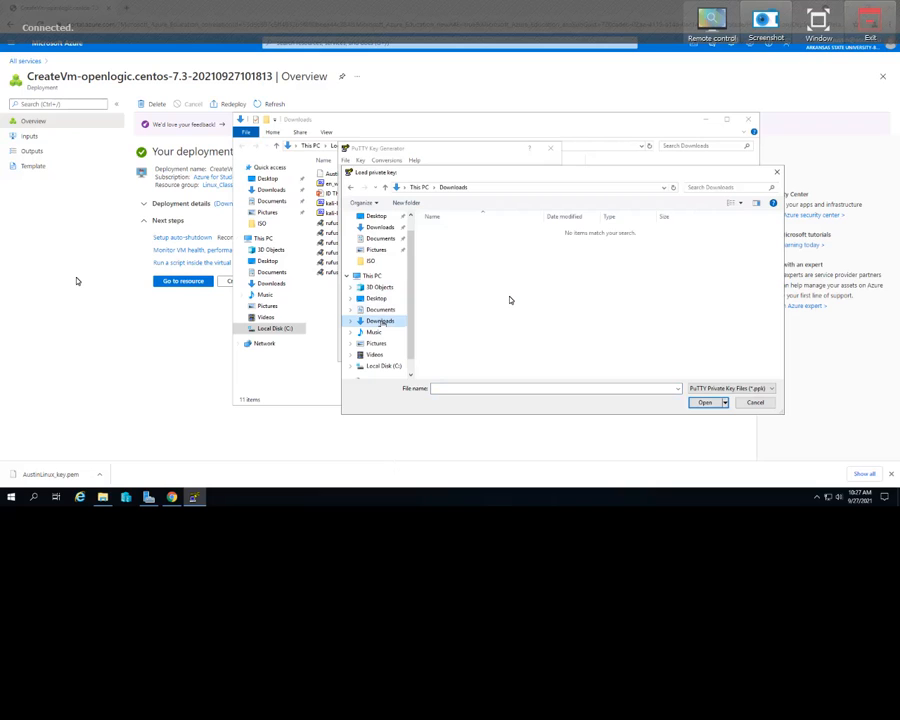
scroll(380, 265, up, 1)
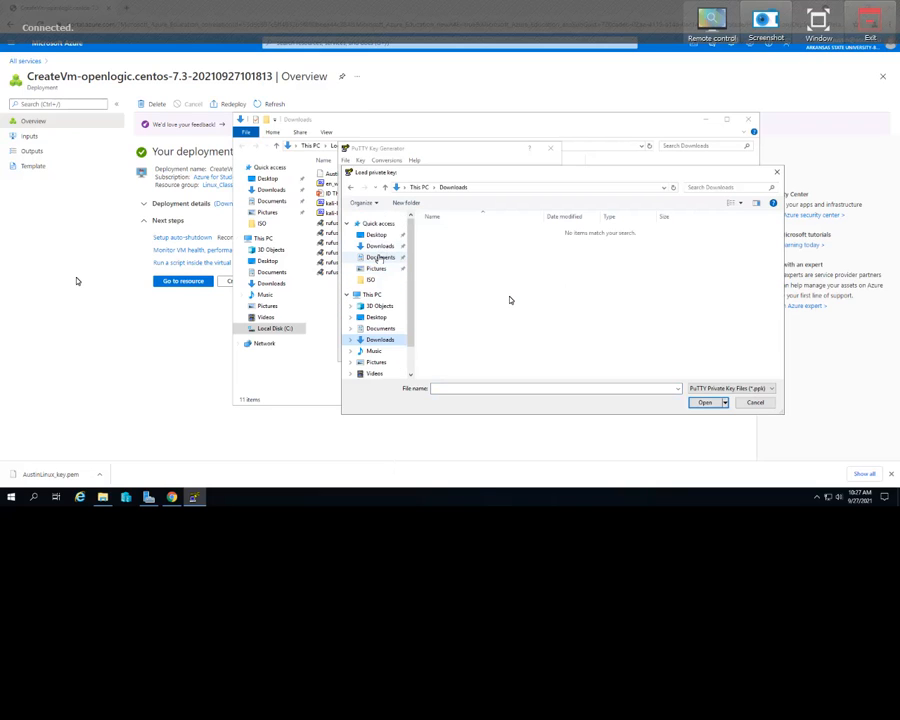
click(378, 223)
click(380, 246)
click(376, 235)
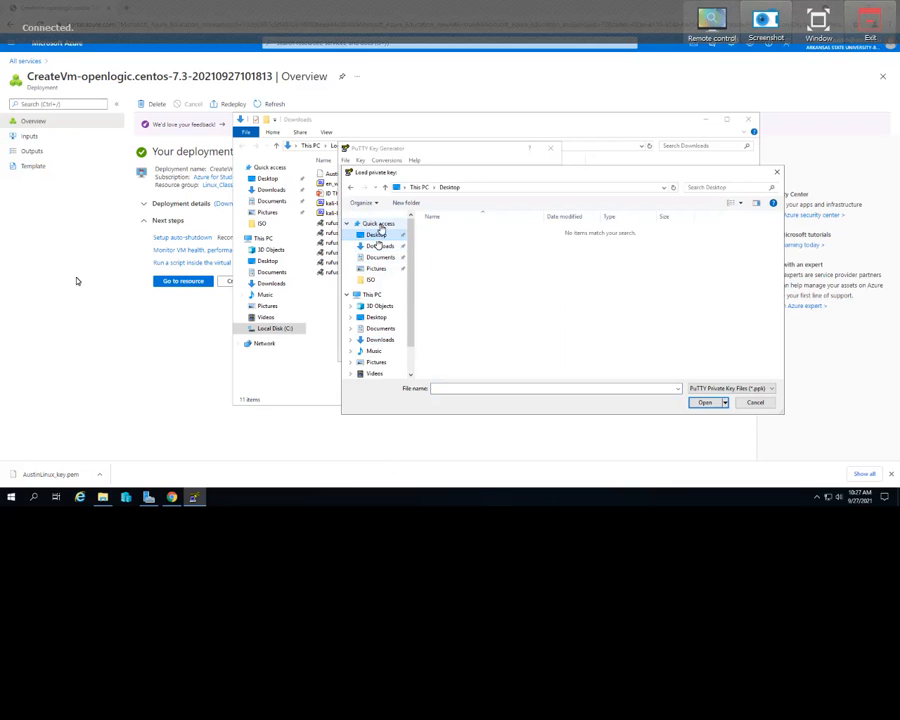
click(376, 247)
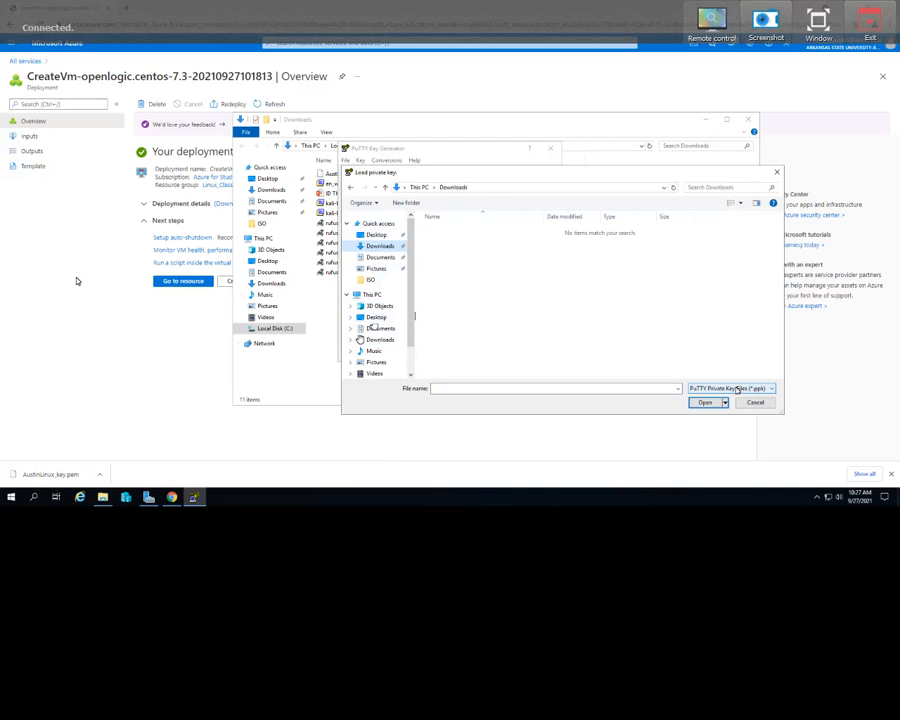
click(733, 388)
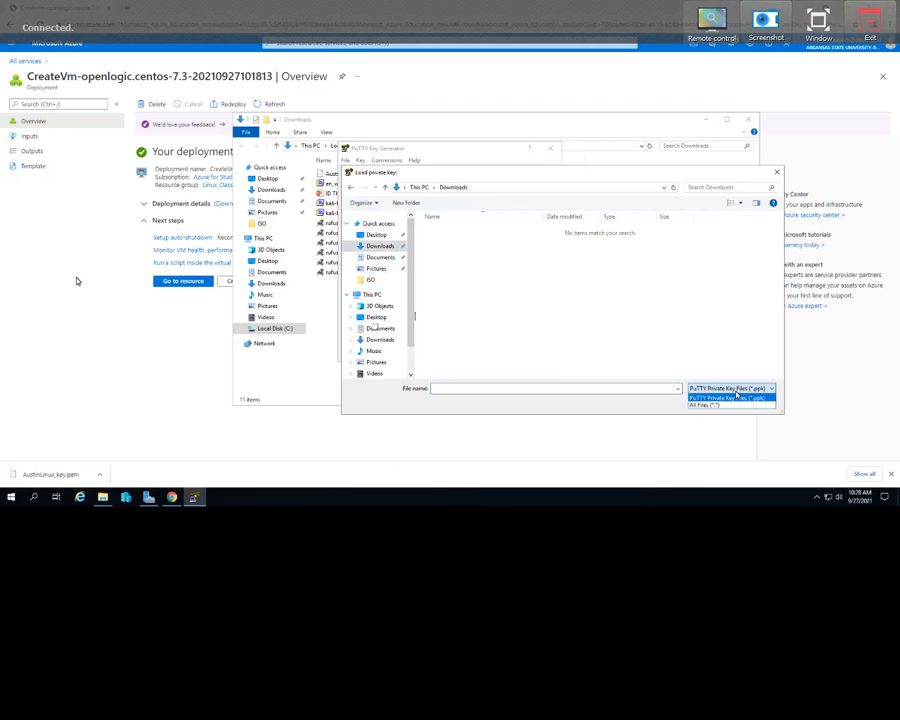
click(715, 404)
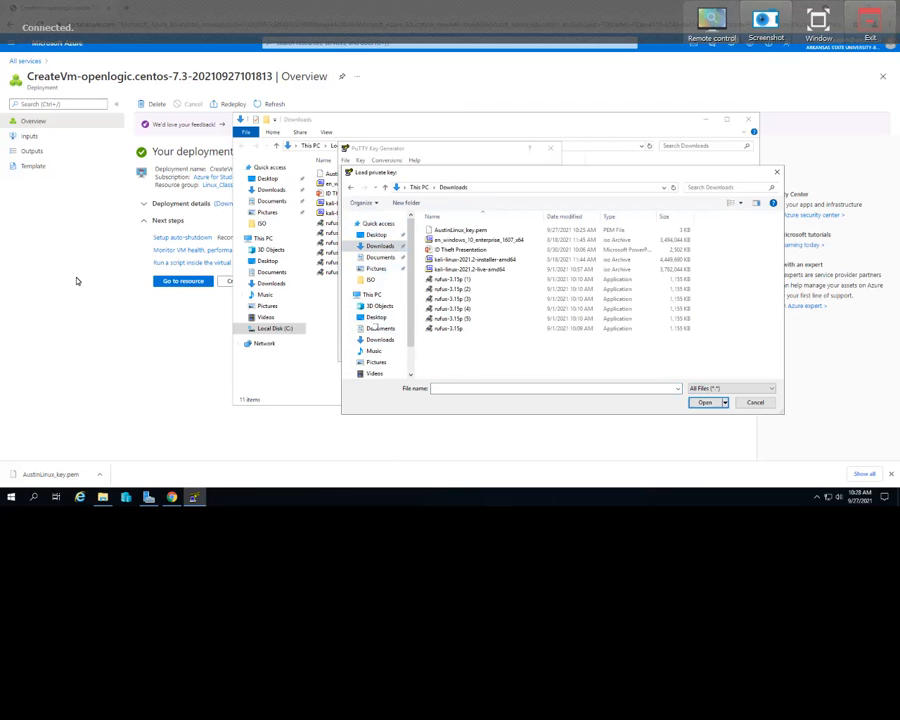
double_click(468, 232)
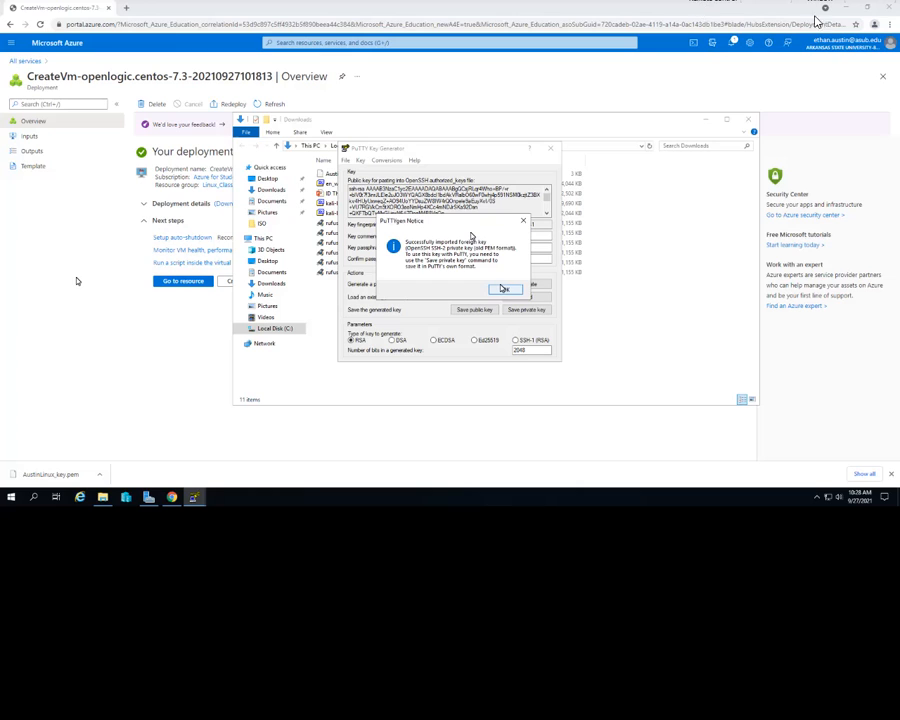
click(503, 289)
- Protect the imported key with a passphrase, entering it in both the key passphrase and confirm passphrase fields
click(820, 19)
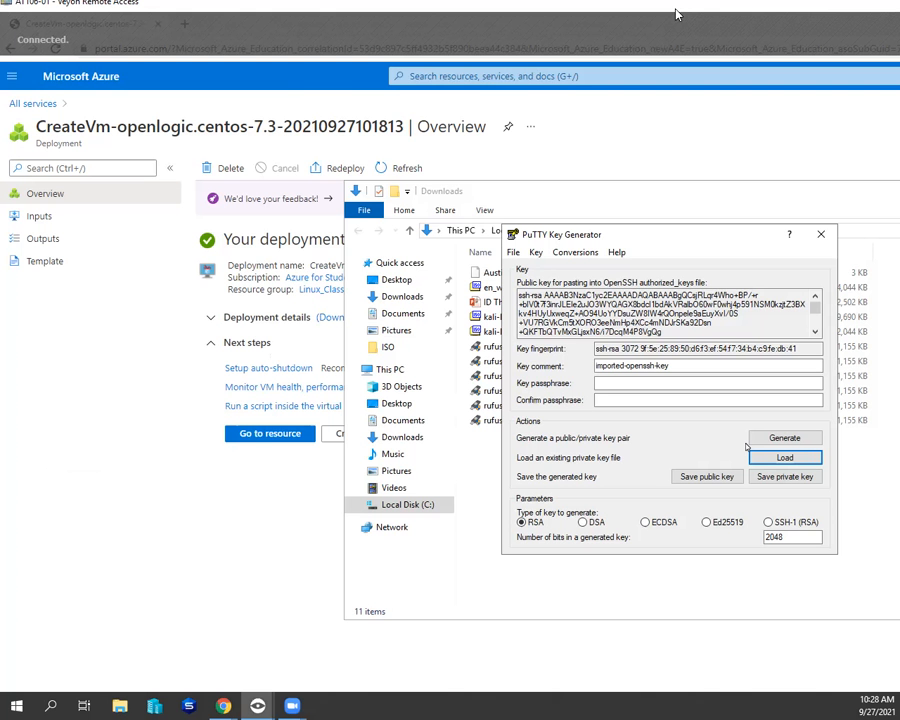
drag(622, 13, 492, 14)
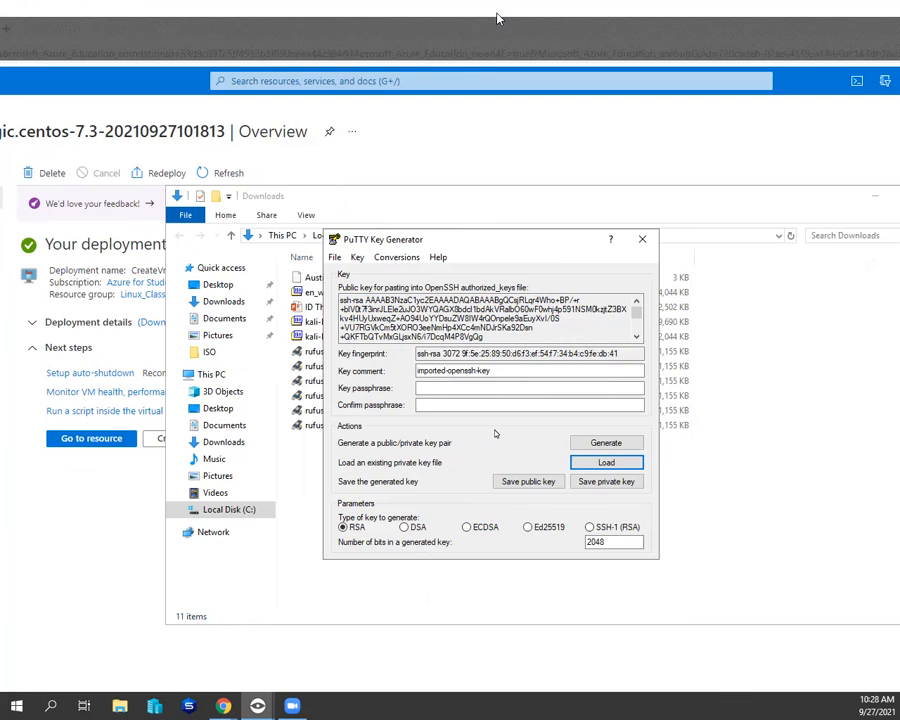
click(478, 387)
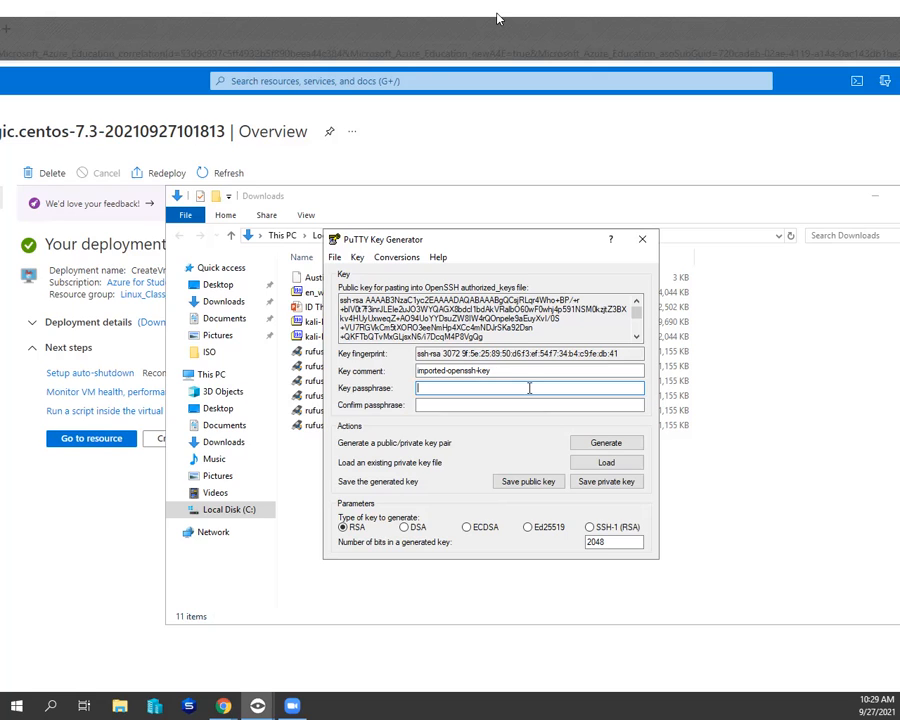
text(*********)
key(Tab)
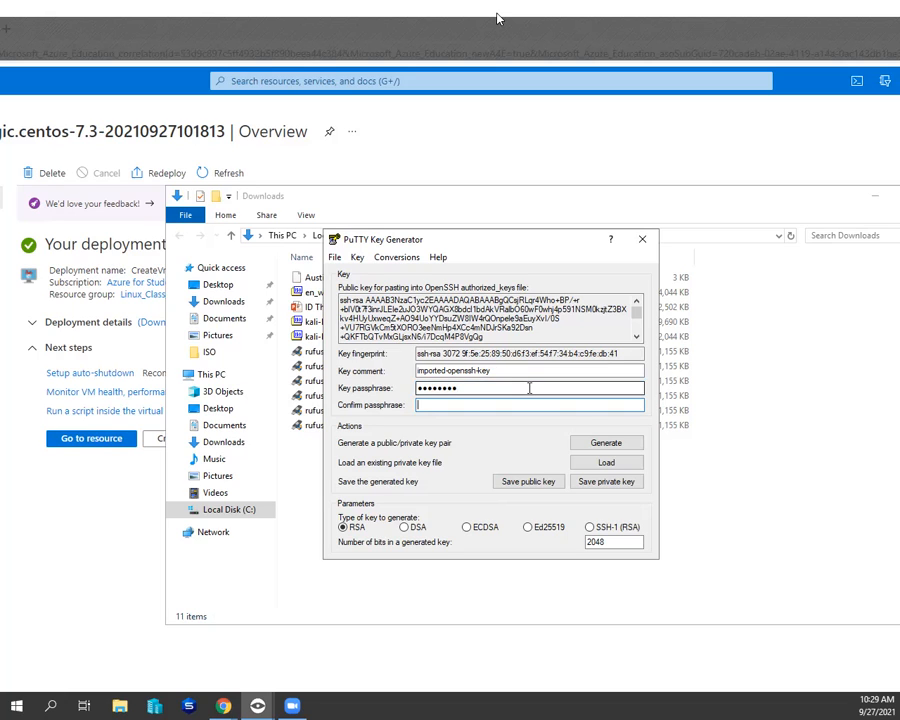
text(*********)
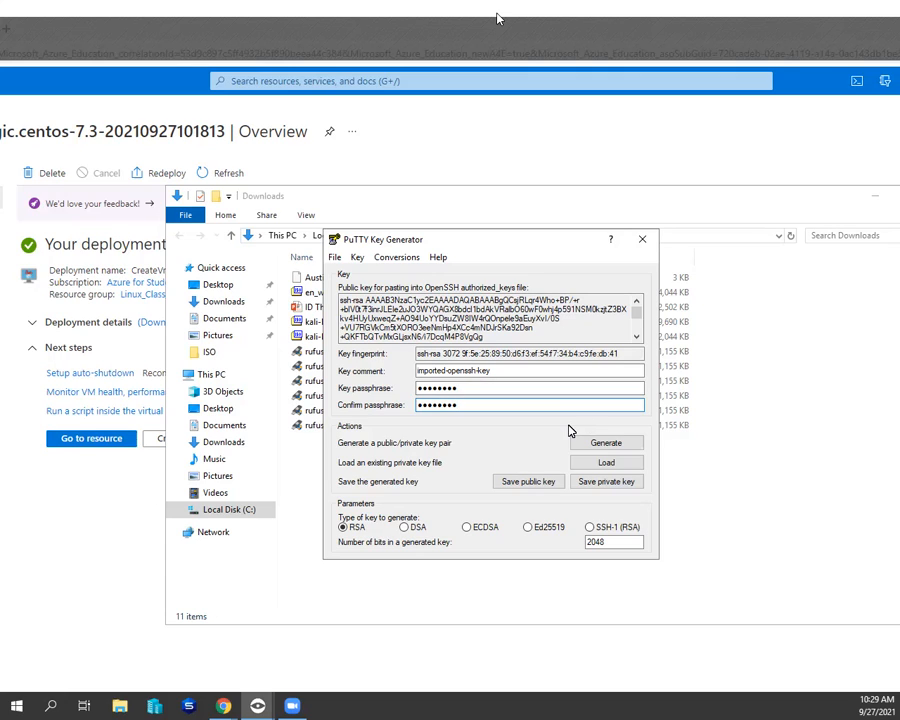
- Start saving the private key and create a SUPER SECRET folder on the Desktop as its location, with All Files (*.*) as the type
click(591, 491)
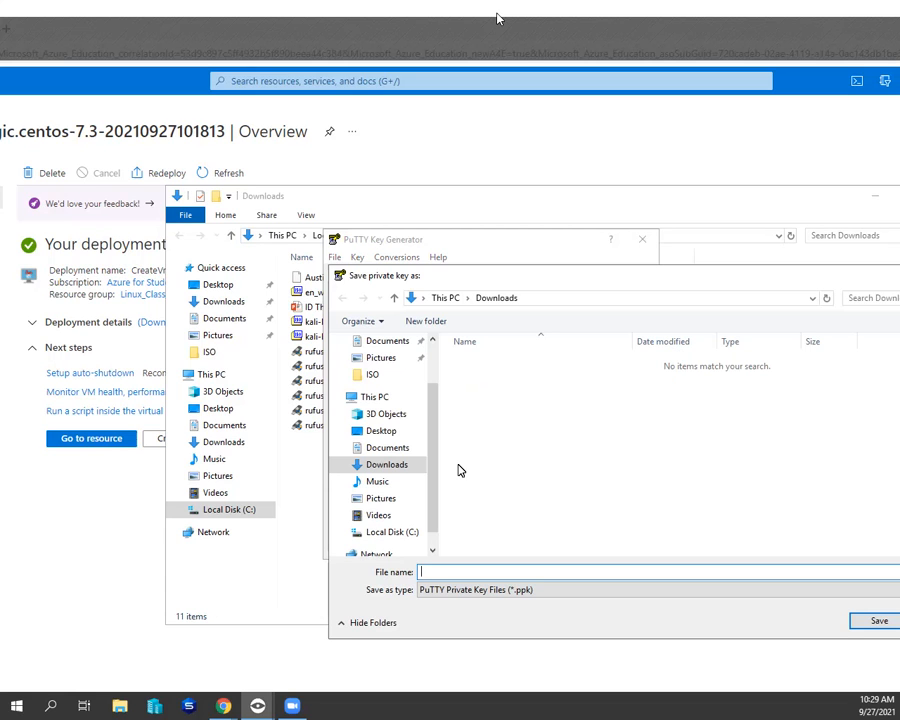
click(388, 432)
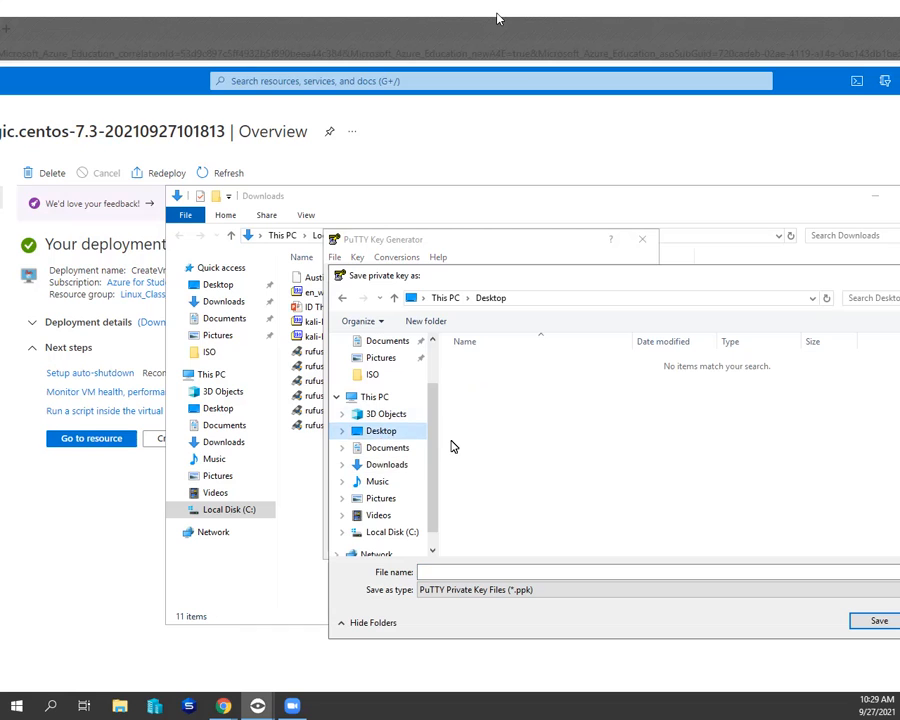
right_click(550, 427)
click(450, 589)
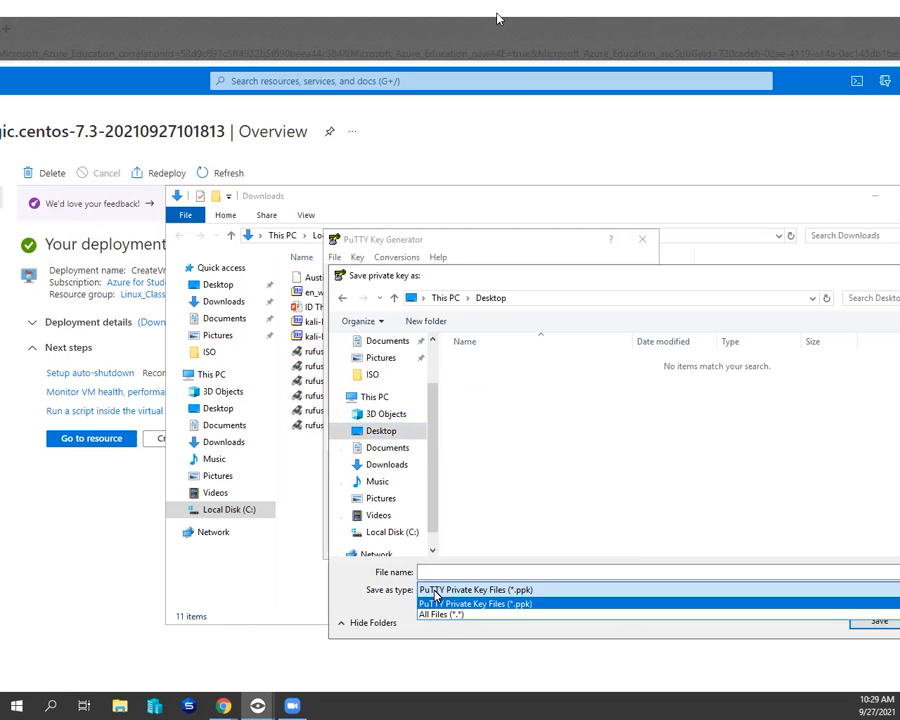
click(450, 612)
right_click(567, 424)
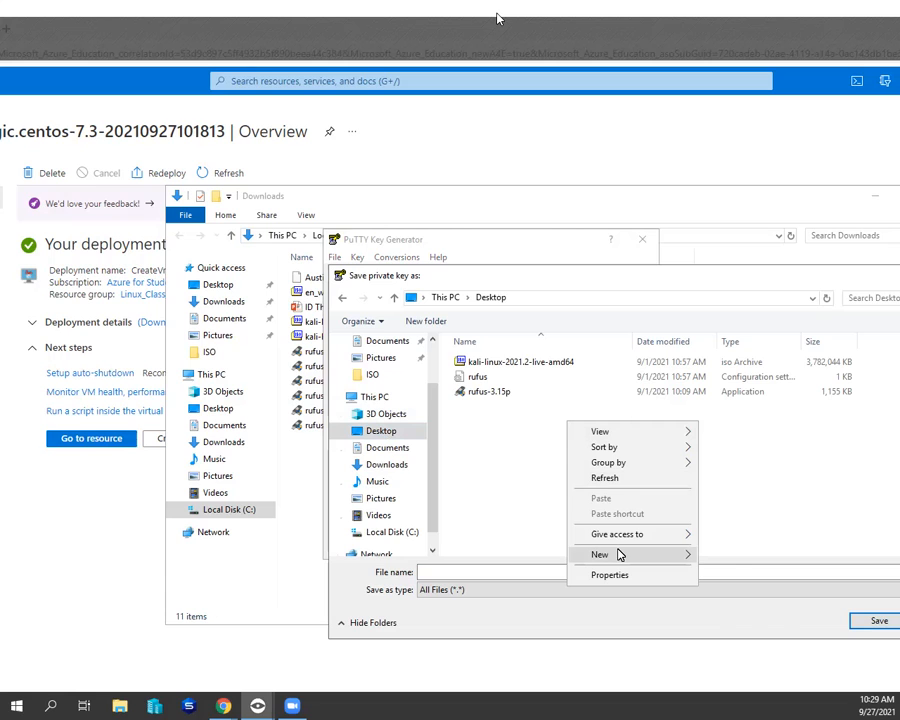
mouse_move(620, 554)
click(722, 556)
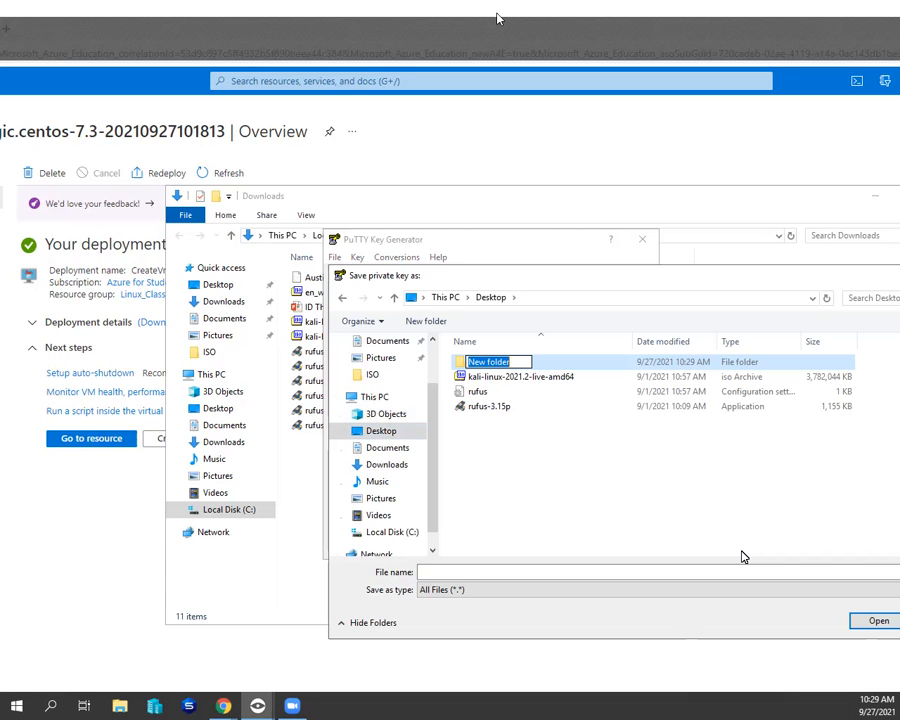
text(SUPER SECRET)
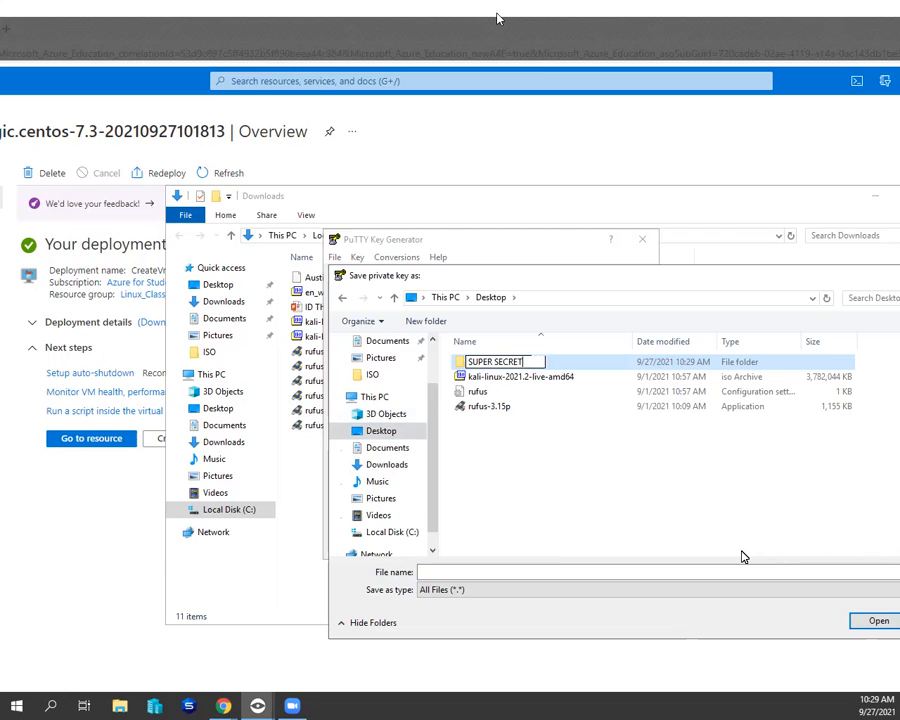
key(Return)
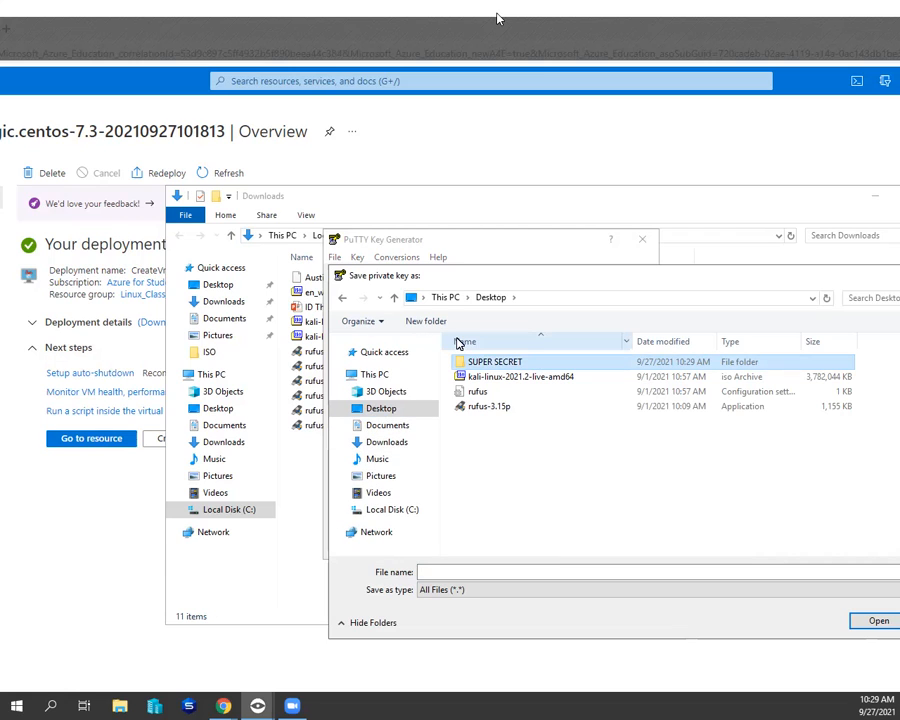
double_click(493, 363)
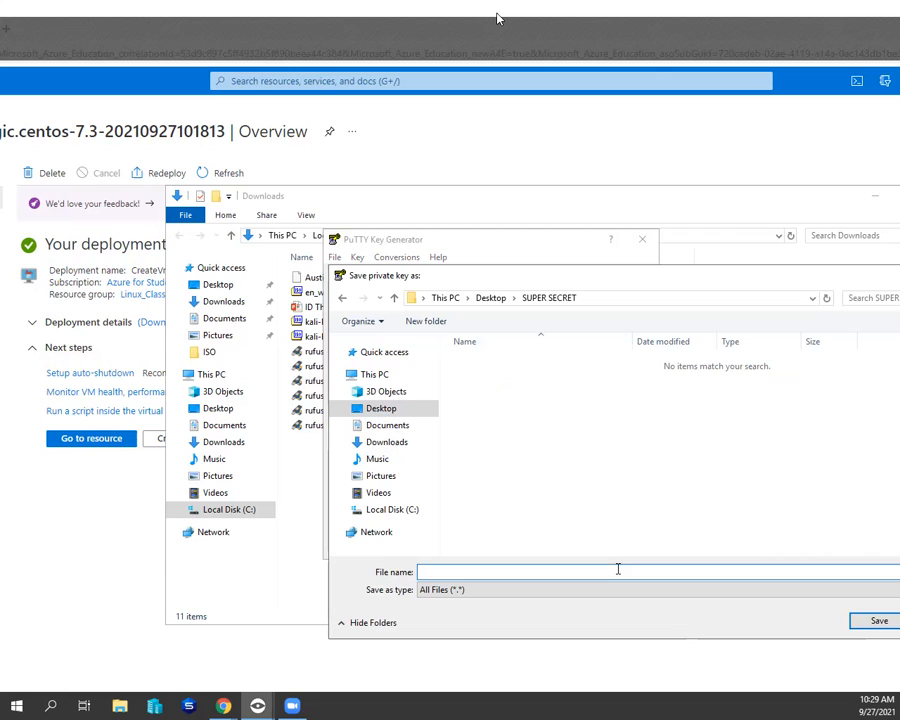
- Save the private key in the SUPER SECRET folder as AustinLinux_Key, using the PuTTY Private Key Files (*.ppk) type
click(466, 590)
click(463, 601)
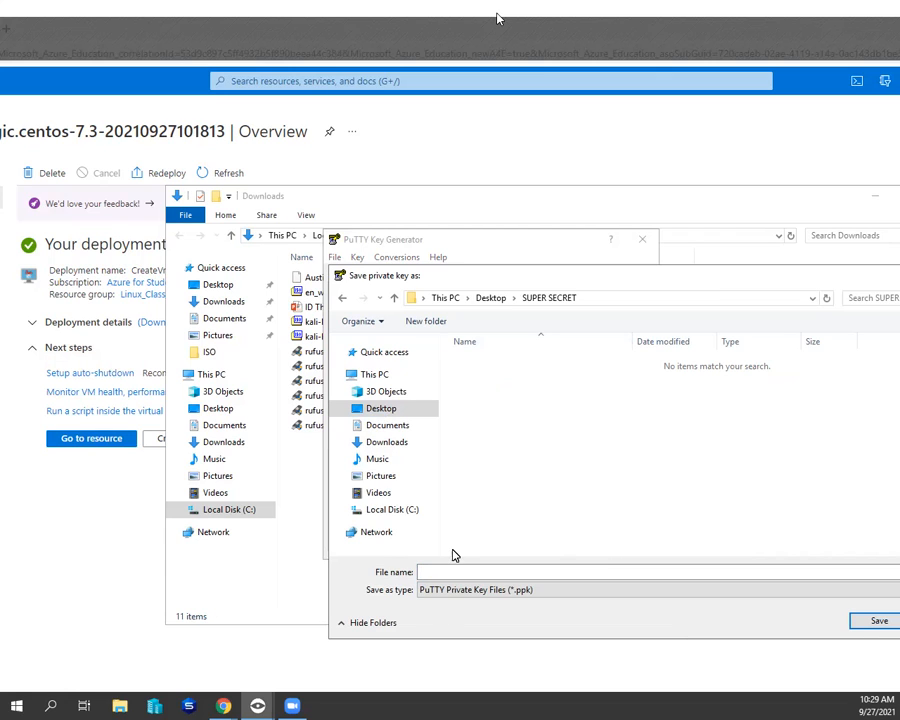
click(454, 571)
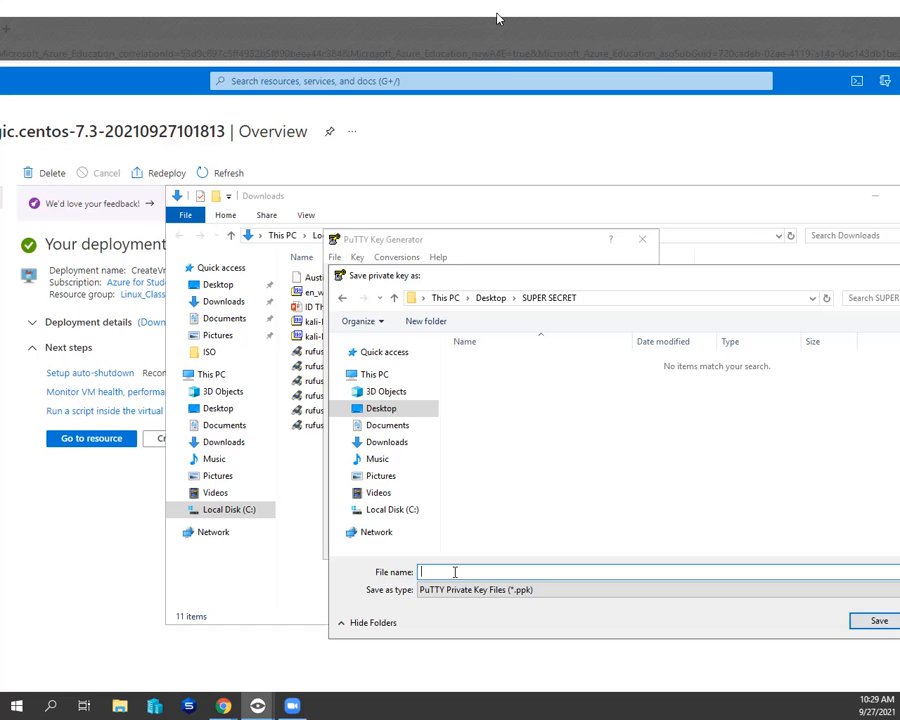
text(AustinLinux_Key)
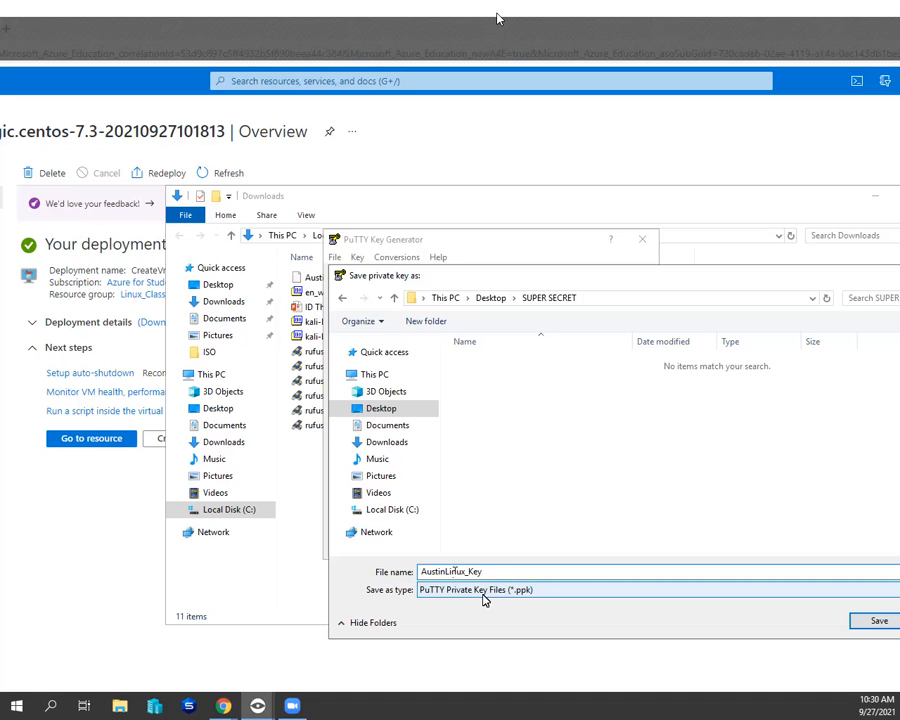
click(868, 621)
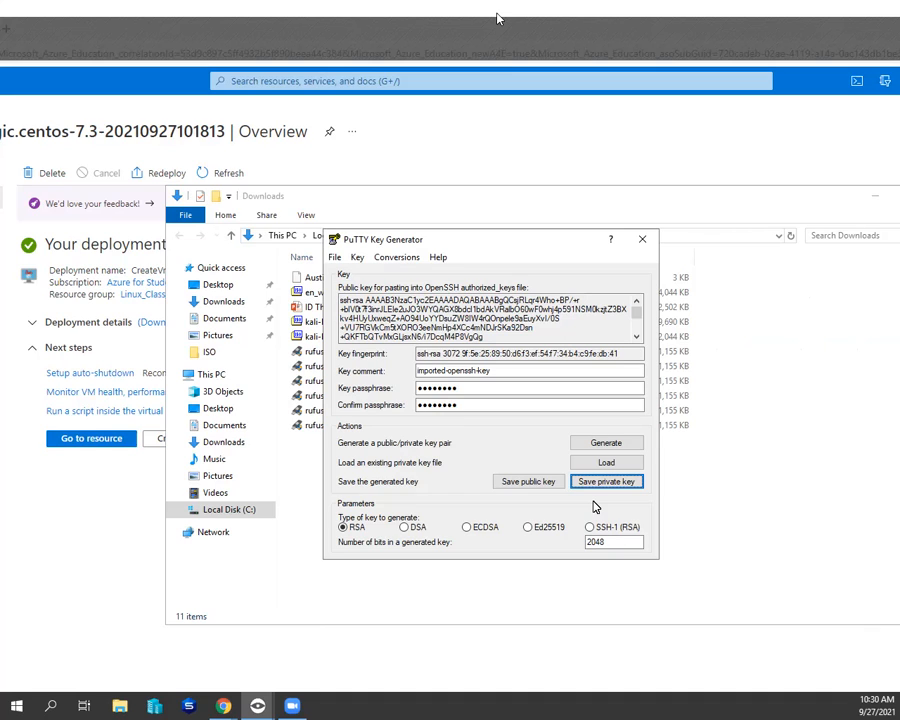
click(398, 258)
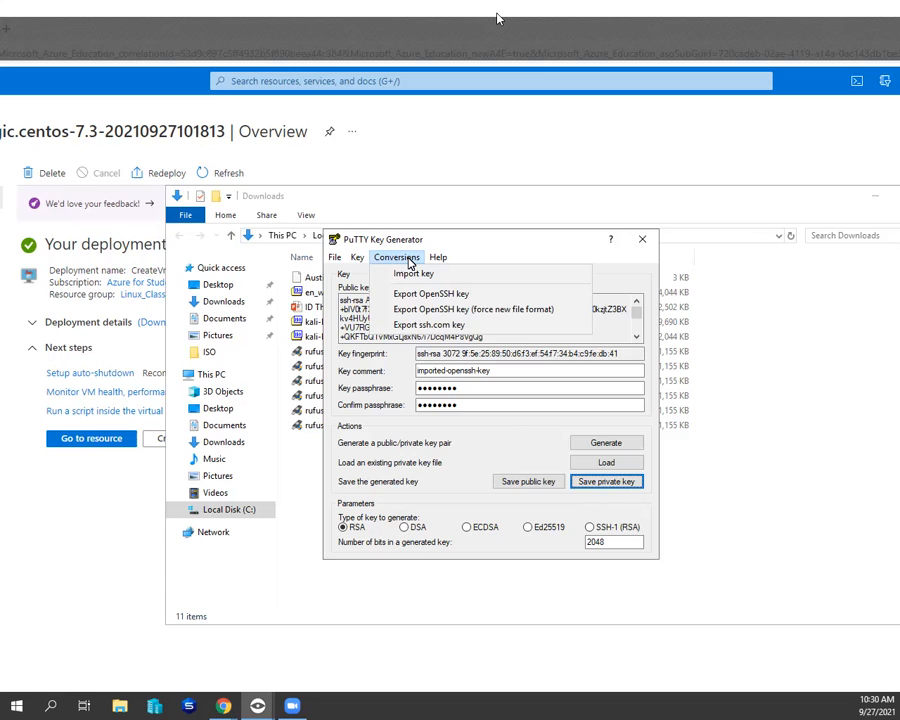
click(414, 259)
click(420, 260)
click(358, 259)
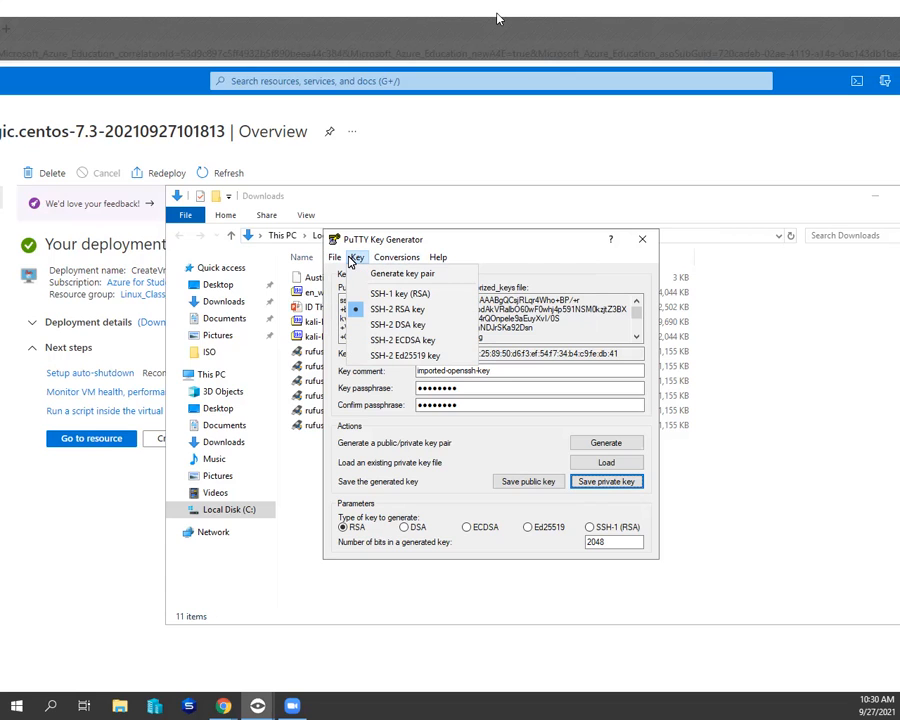
mouse_move(414, 261)
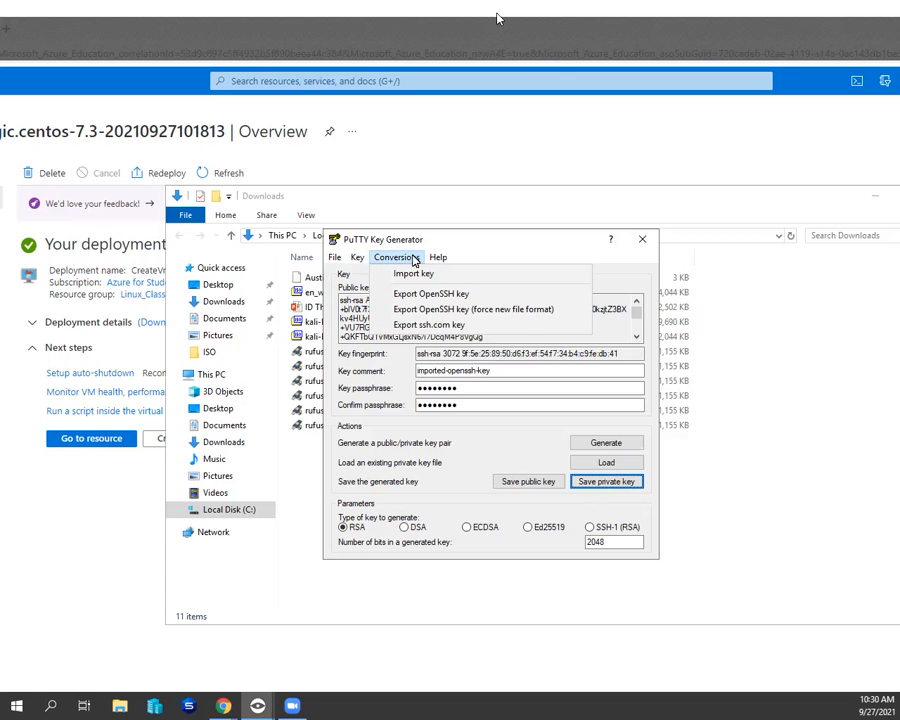
mouse_move(358, 259)
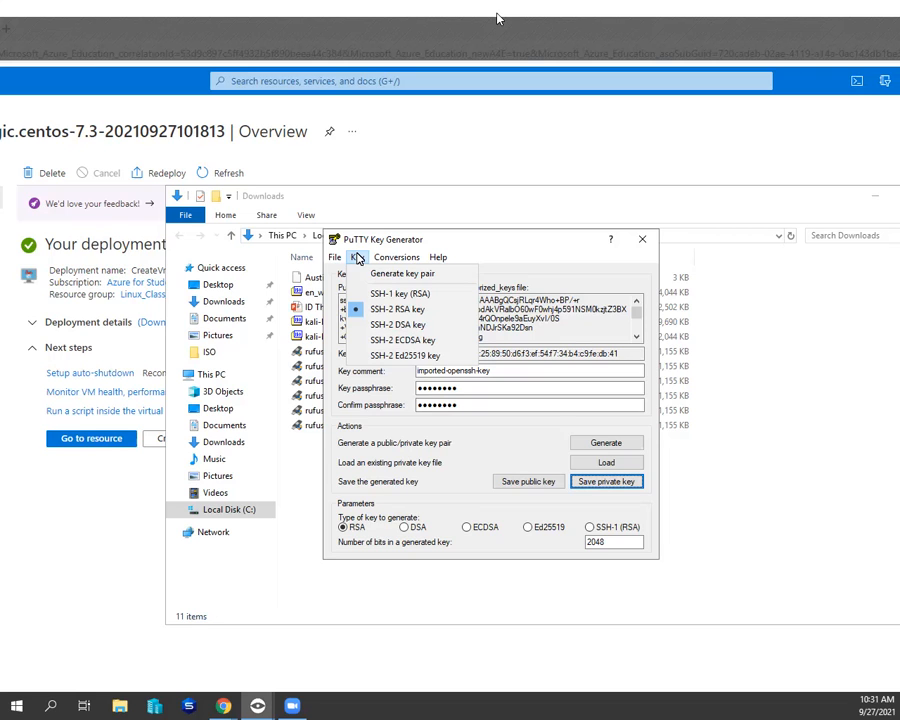
- Close PuTTY Key Generator and open the deployed virtual machine's resource page to review its overview properties
click(642, 238)
click(642, 238)
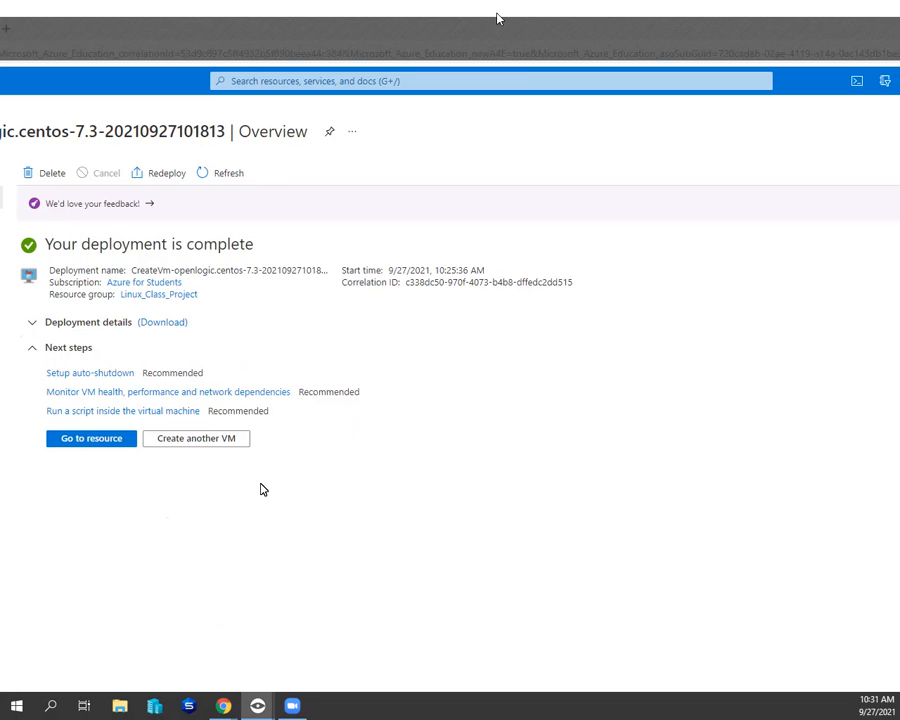
click(97, 444)
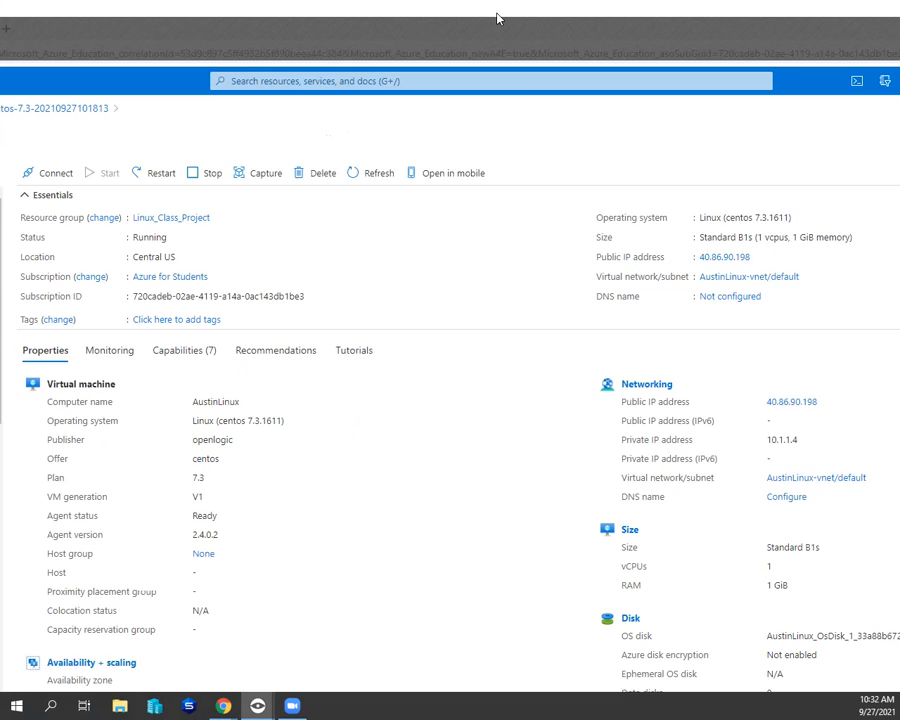
scroll(450, 440, down, 1)
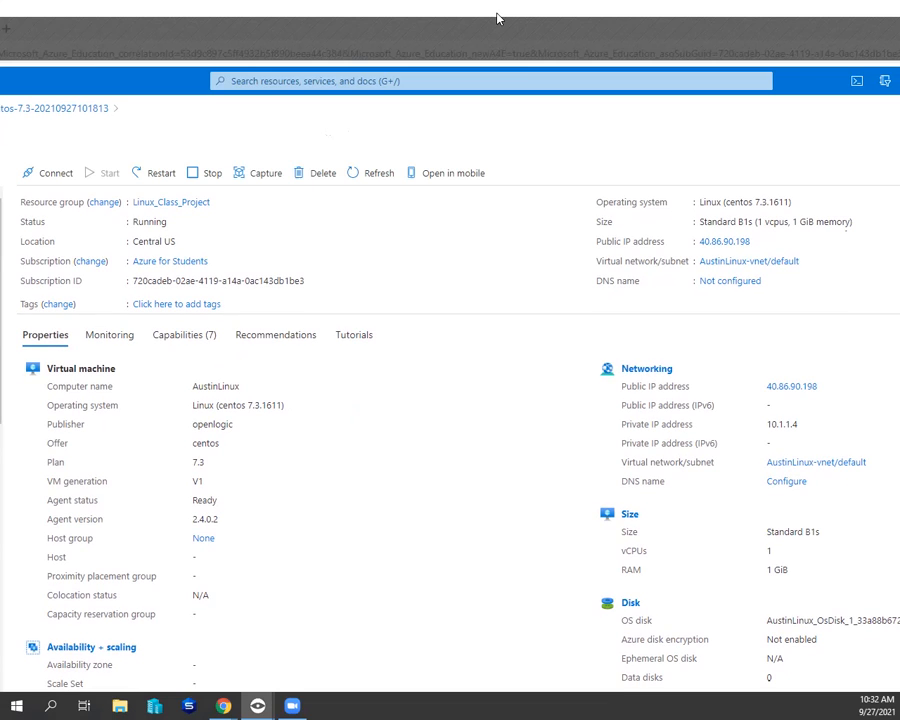
scroll(499, 19, down, 1)
scroll(499, 19, down, 1)
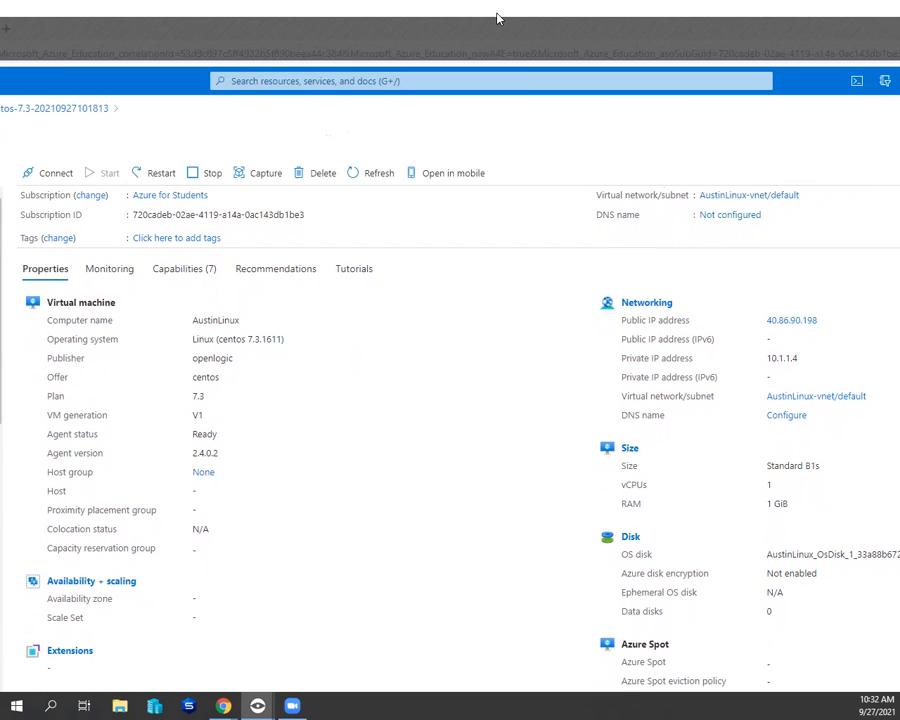
scroll(499, 19, up, 1)
scroll(499, 19, up, 1)
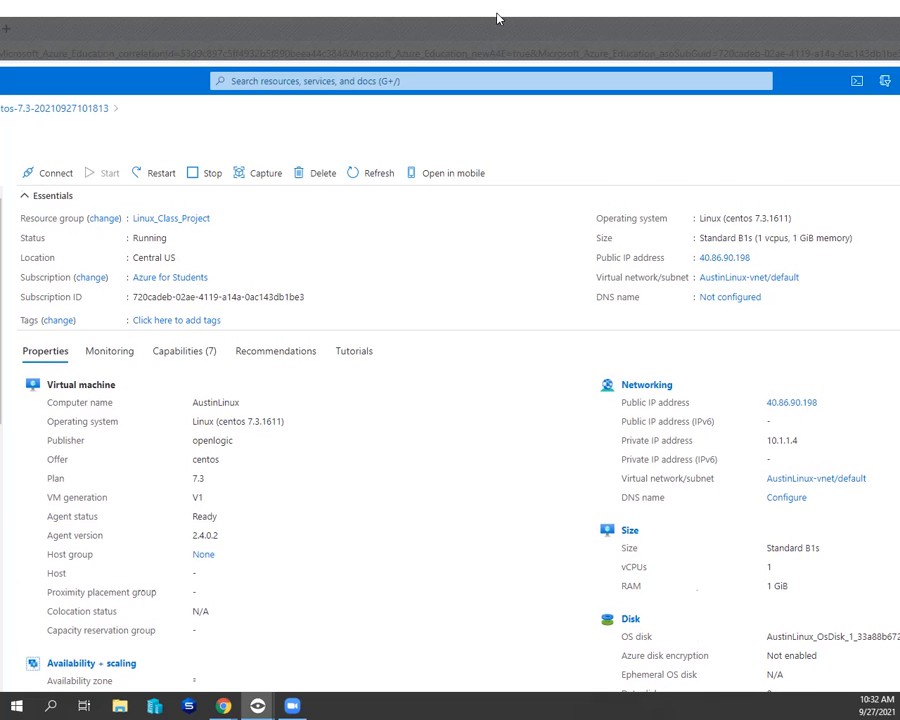
- Set the IP address assignment of the virtual machine's public IP address to Static and save the configuration
double_click(757, 256)
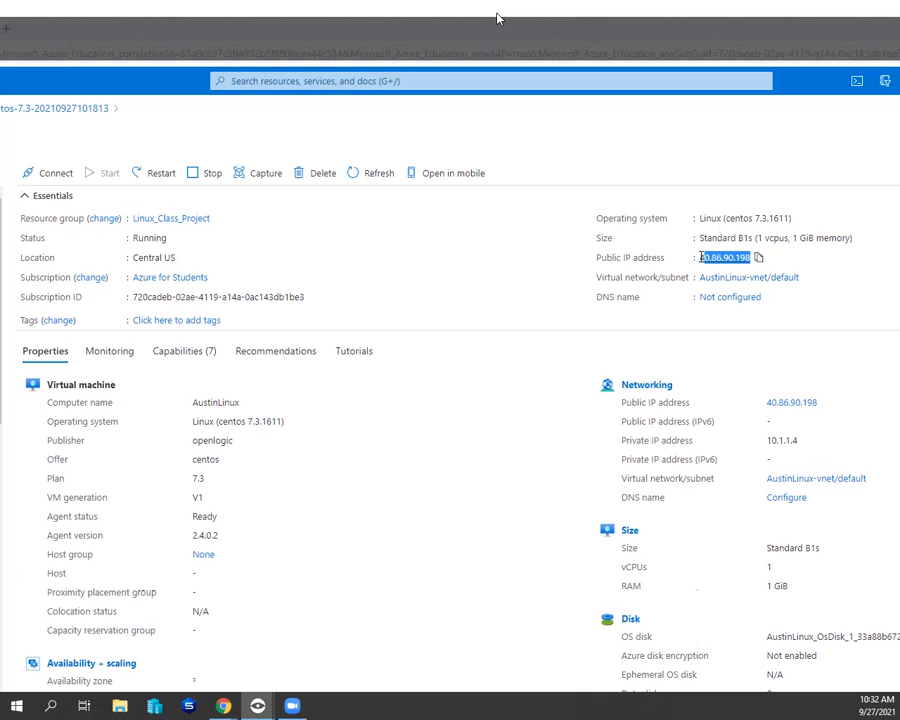
drag(757, 256, 622, 262)
click(723, 258)
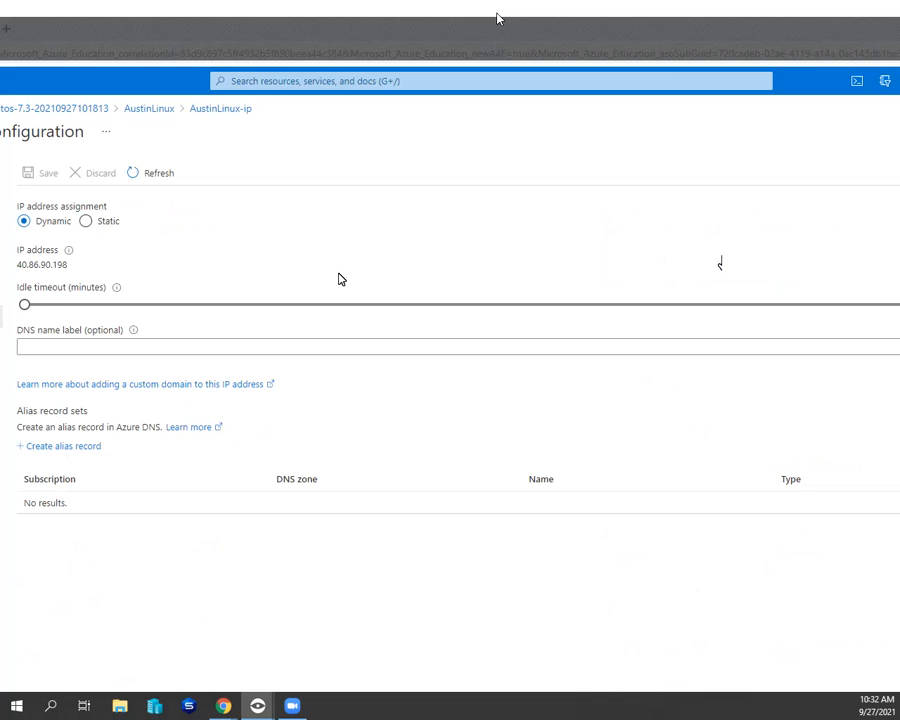
click(86, 222)
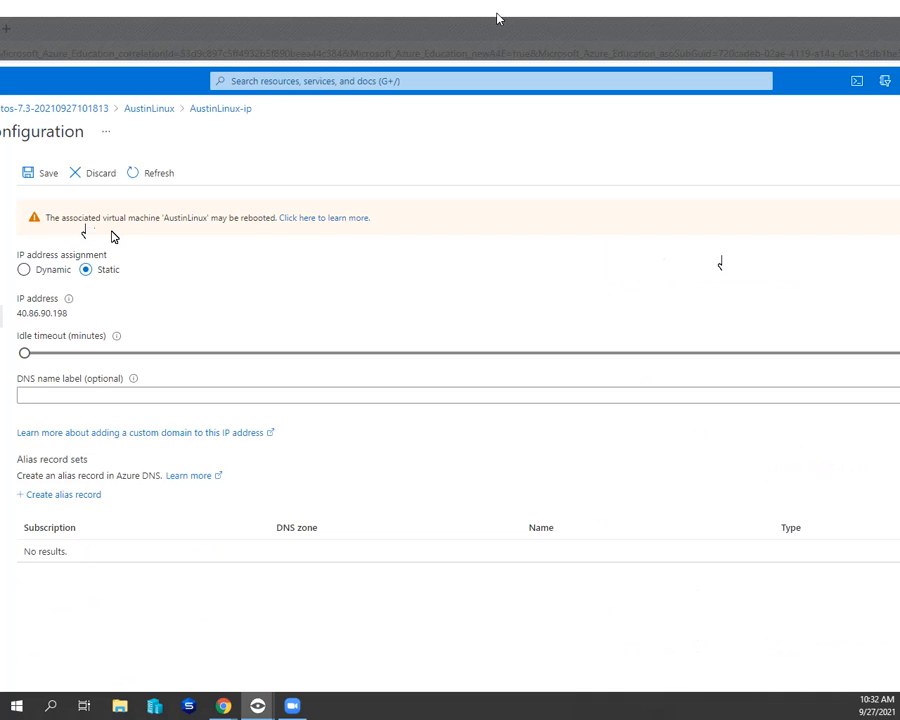
click(51, 178)
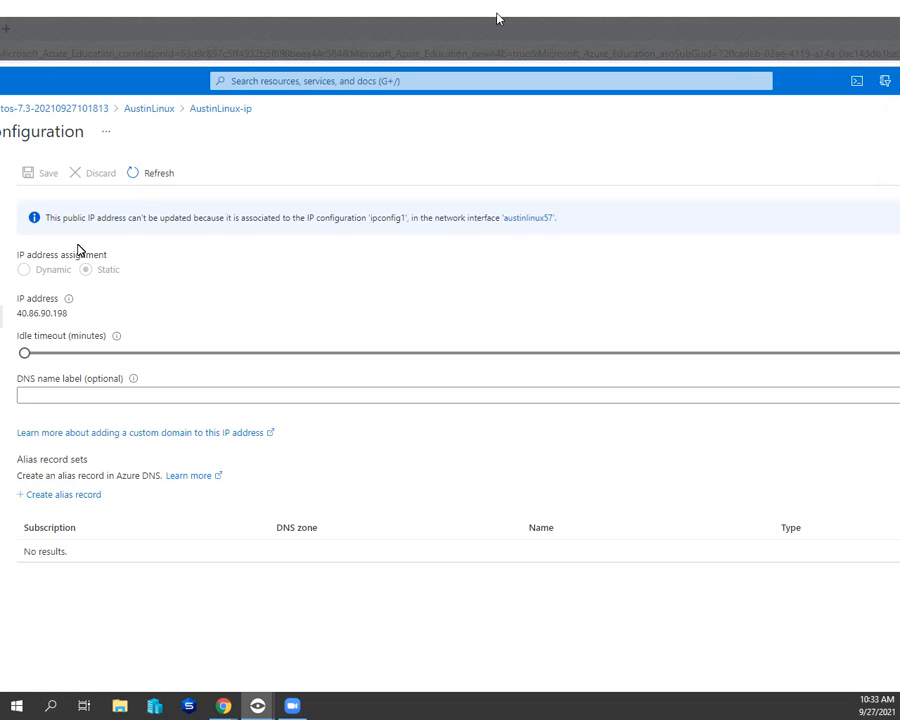
click(136, 181)
- Copy the public IP address from the AustinLinux overview and enter it as the host name in PuTTY
click(150, 109)
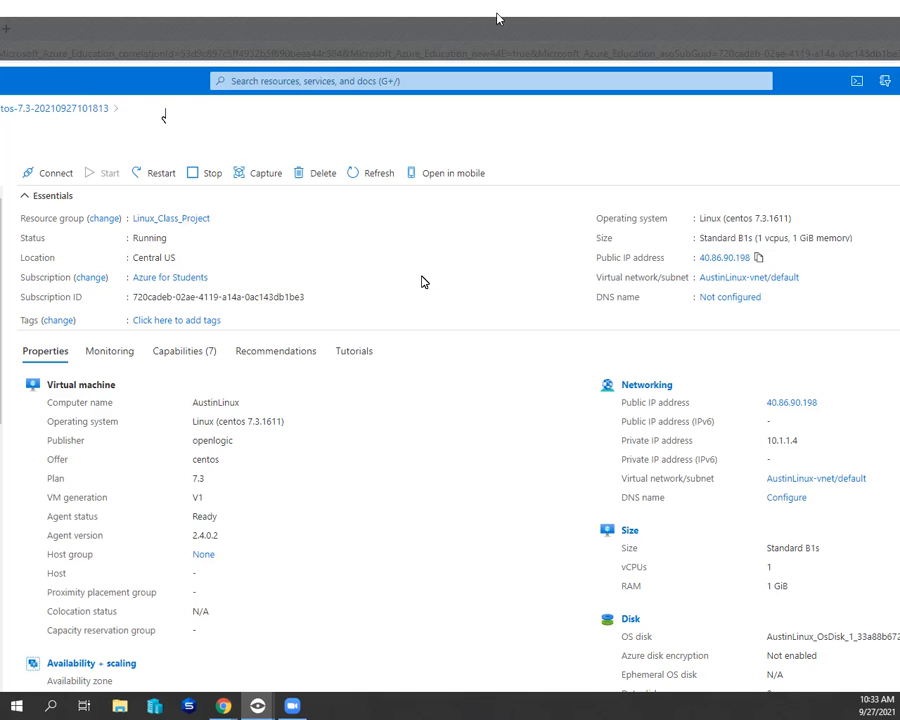
scroll(421, 282, down, 1)
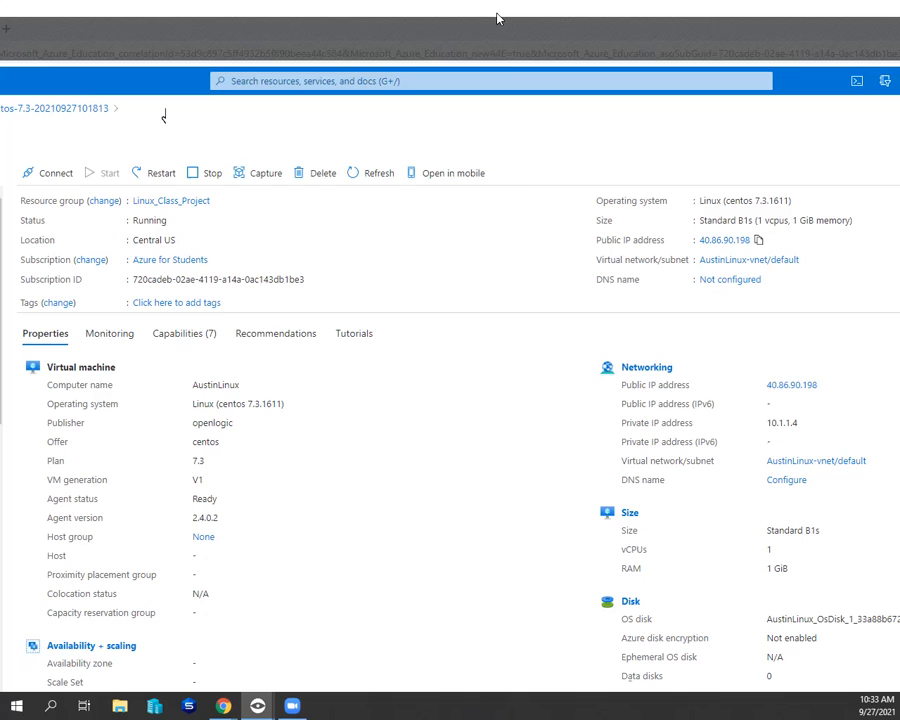
click(760, 243)
key(super)
text(putty)
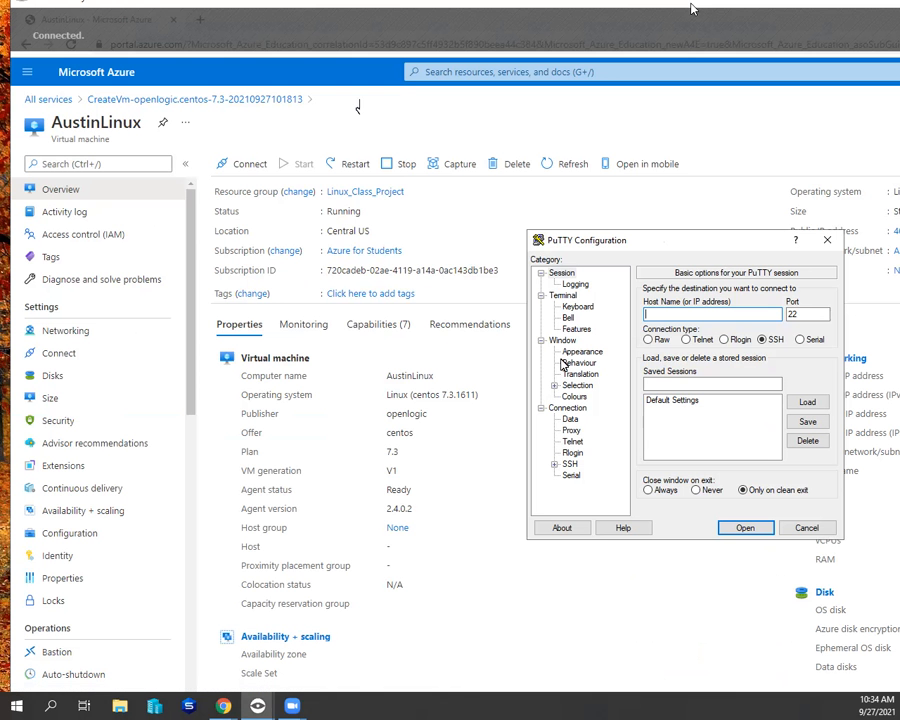
drag(690, 5, 642, 14)
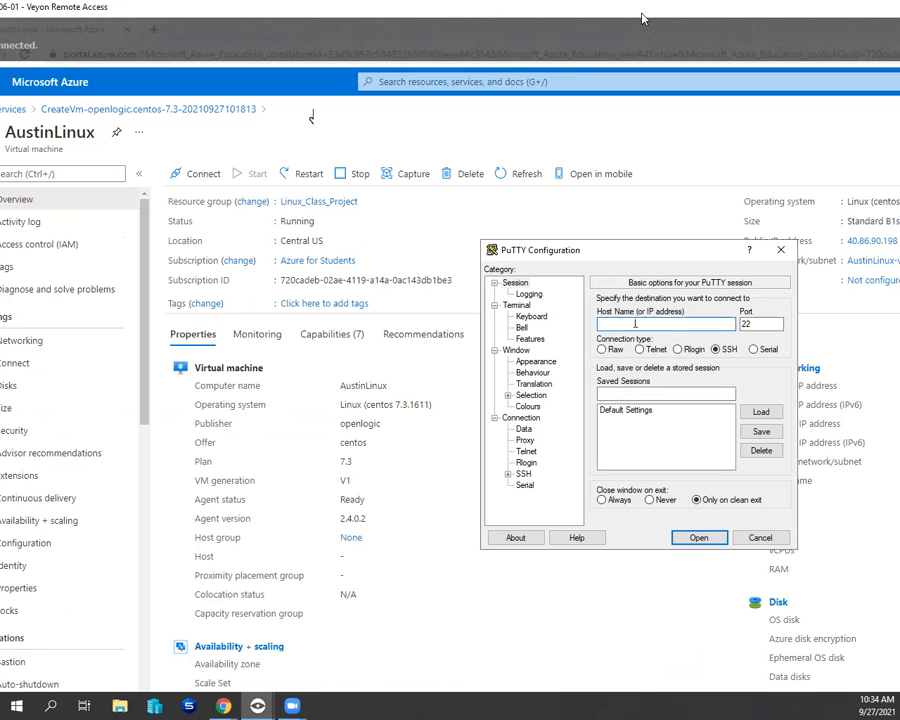
right_click(597, 327)
click(770, 382)
- Set the SSH authentication private key file to AustinLinux_Key from the SUPER SECRET folder on the Desktop
click(509, 475)
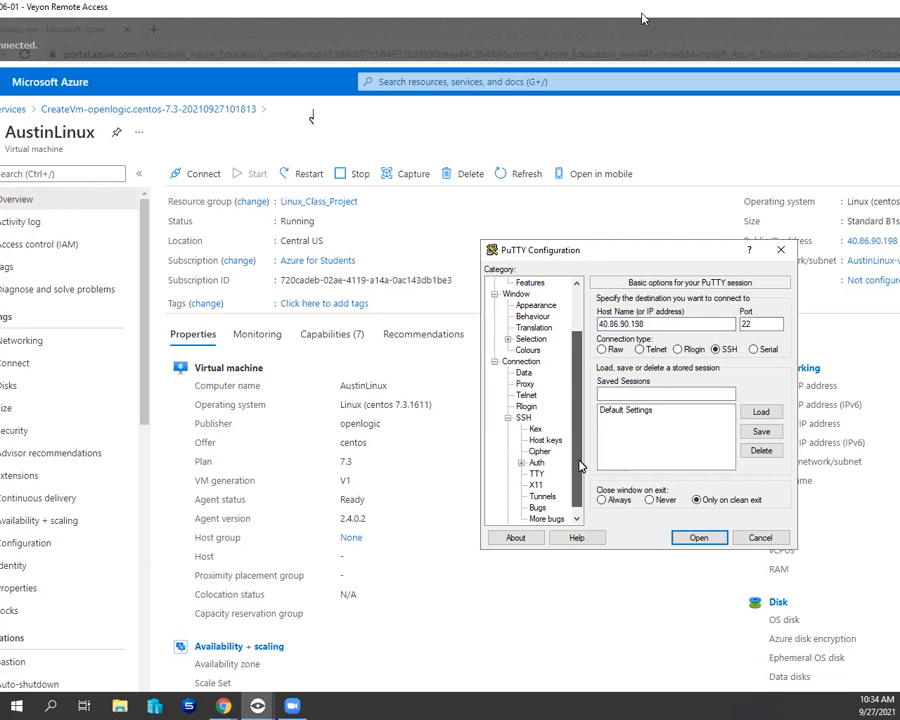
scroll(579, 481, down, 1)
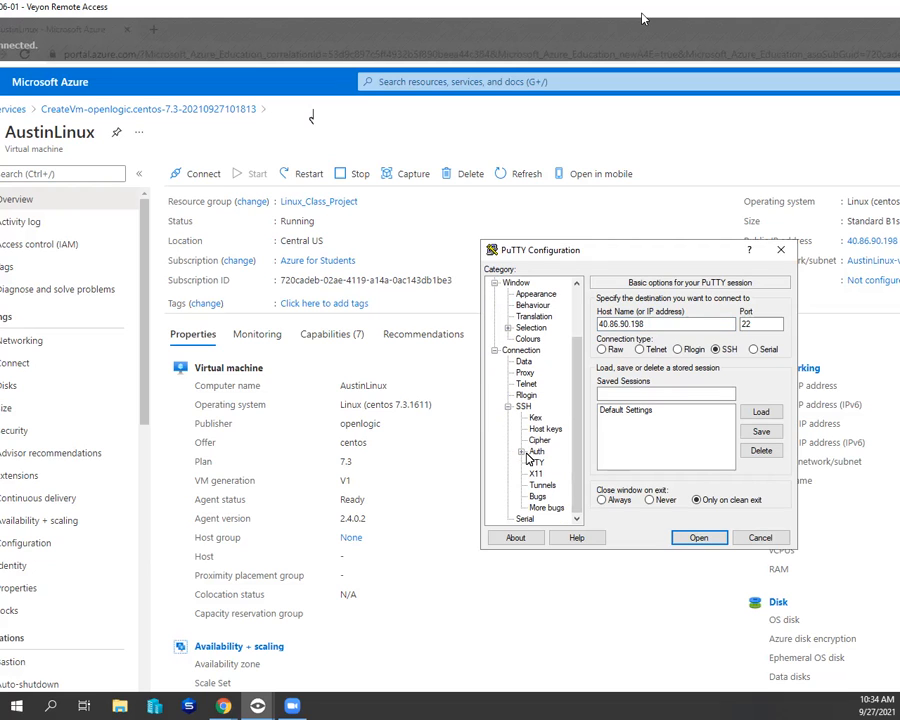
click(522, 452)
scroll(578, 461, down, 1)
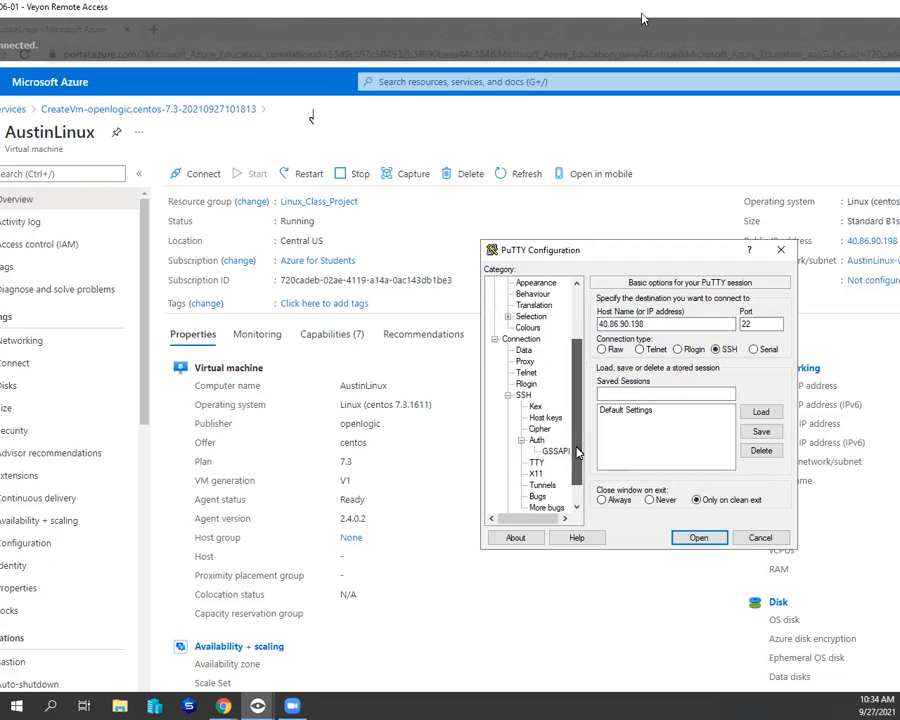
click(537, 428)
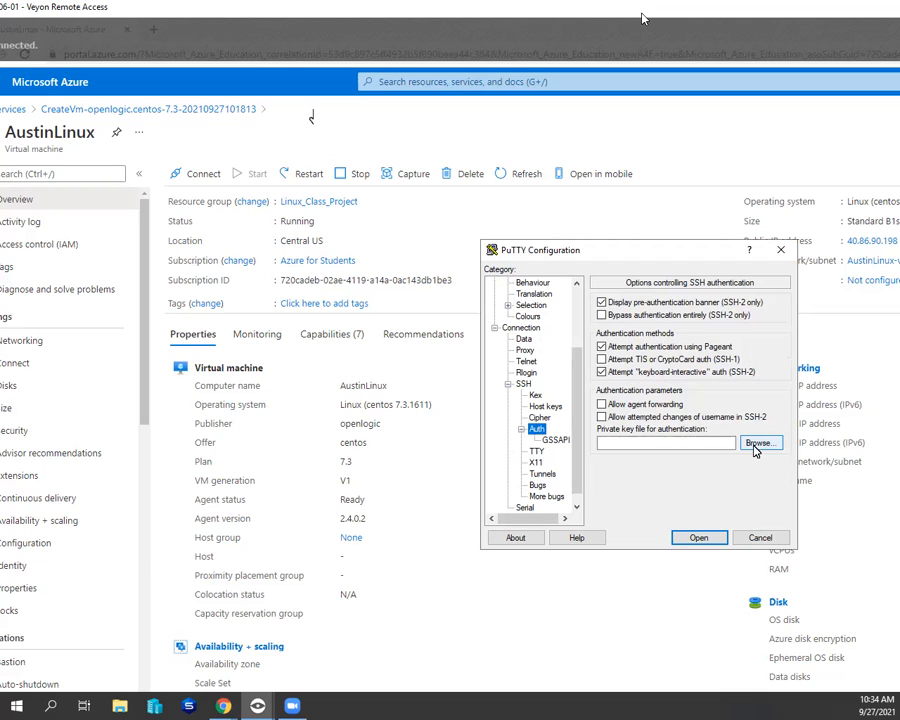
click(772, 446)
click(768, 443)
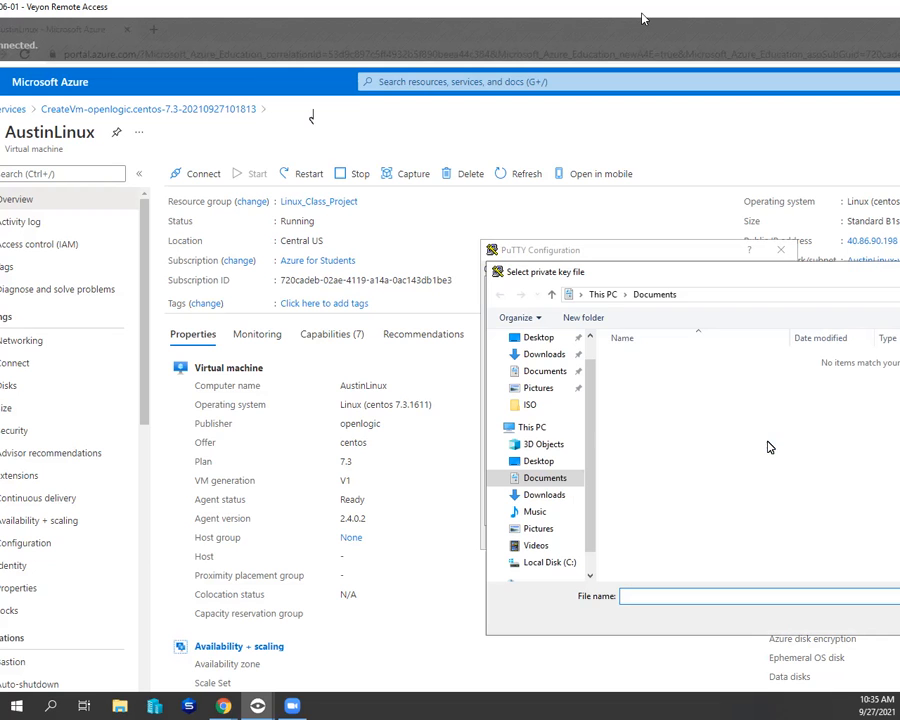
click(540, 461)
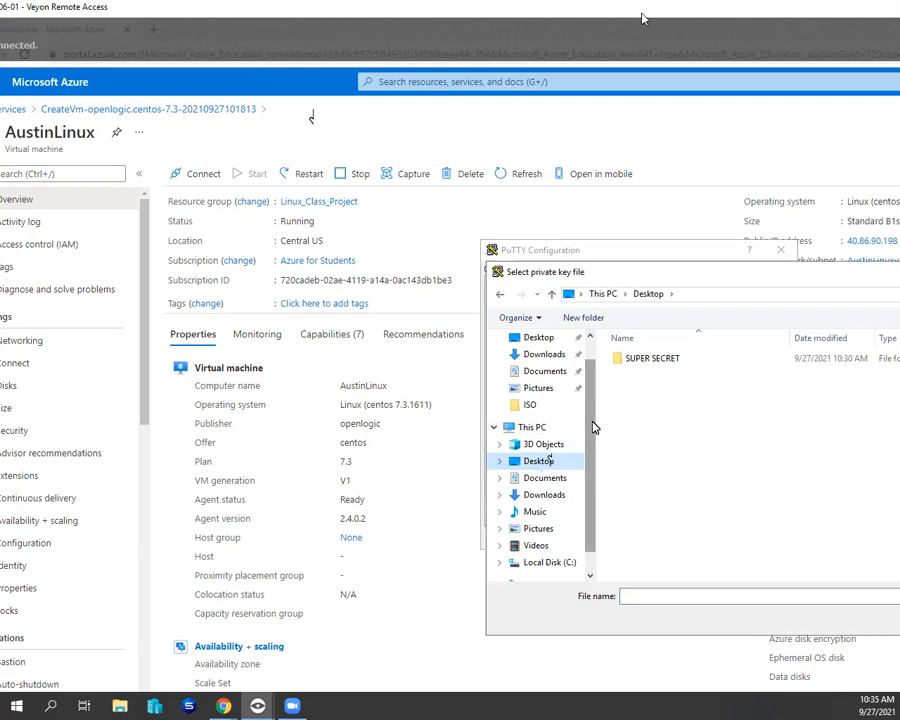
double_click(656, 360)
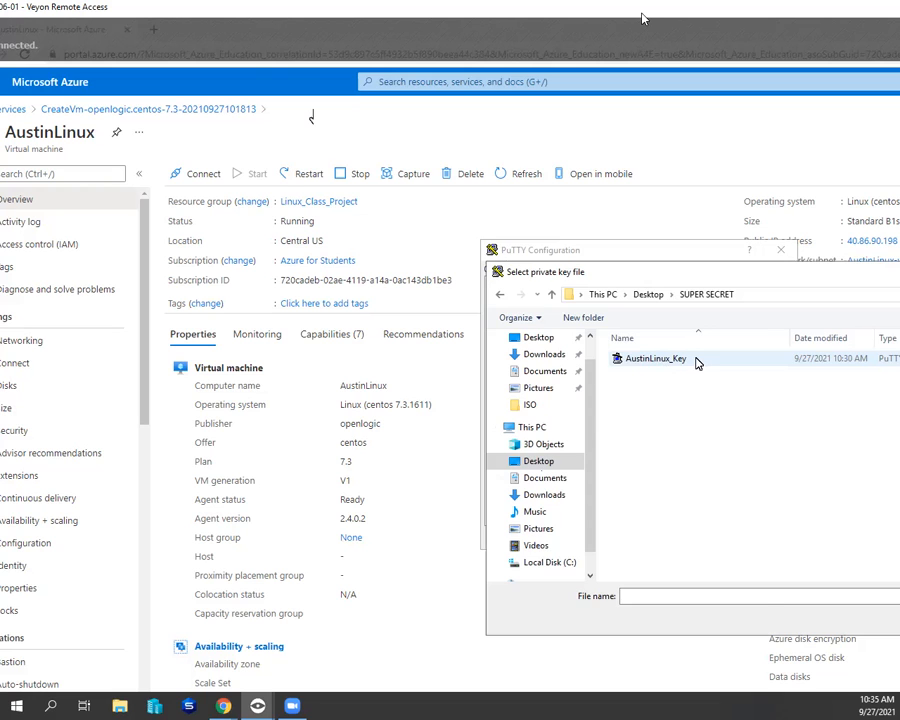
double_click(692, 360)
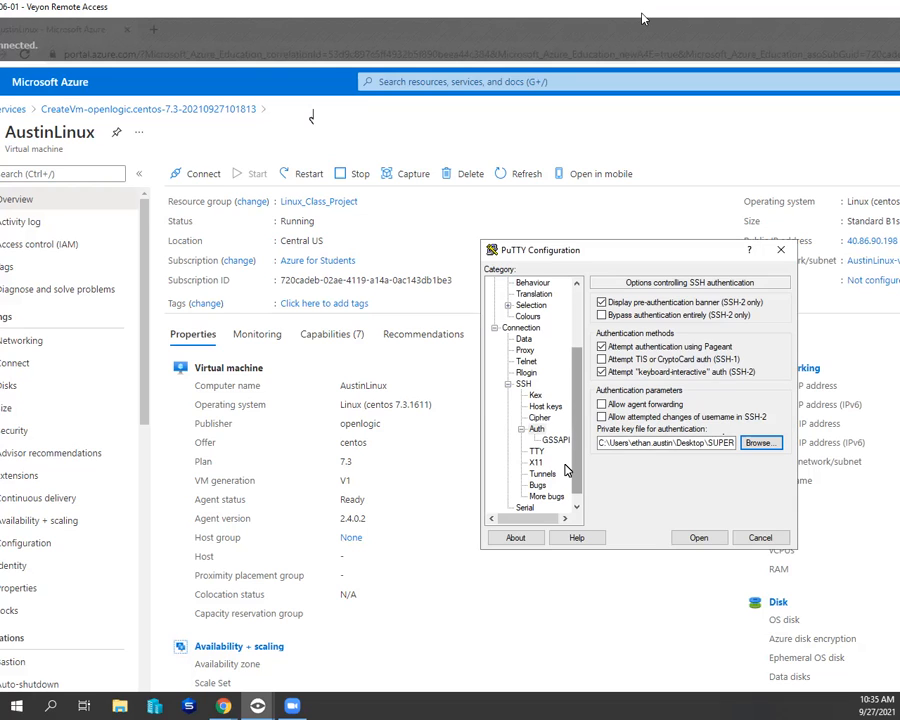
- Save the PuTTY session settings as AustinLinux
scroll(521, 445, up, 2)
scroll(521, 444, up, 1)
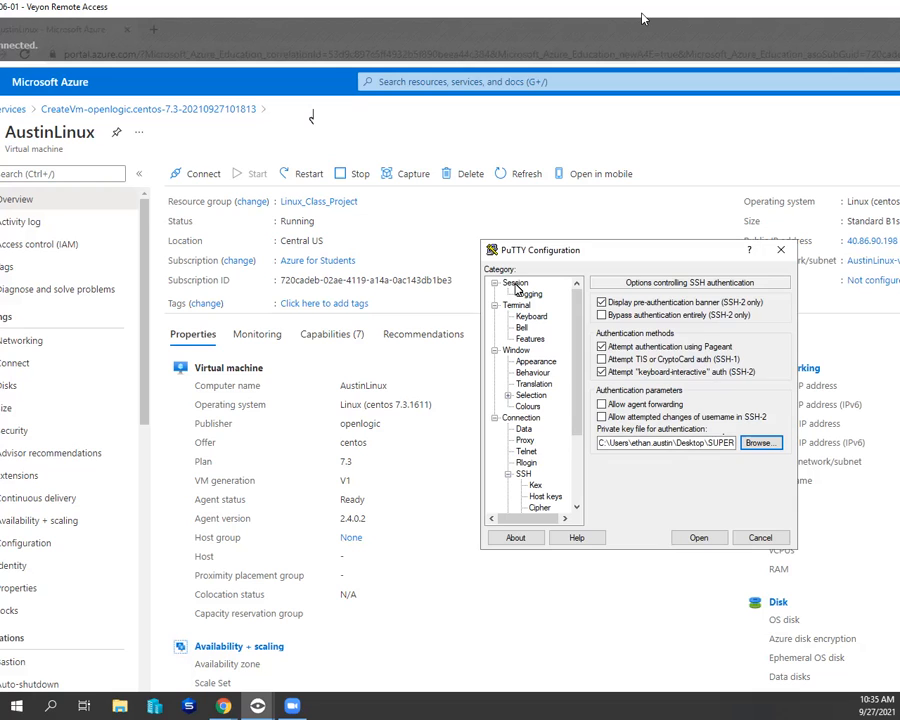
click(516, 285)
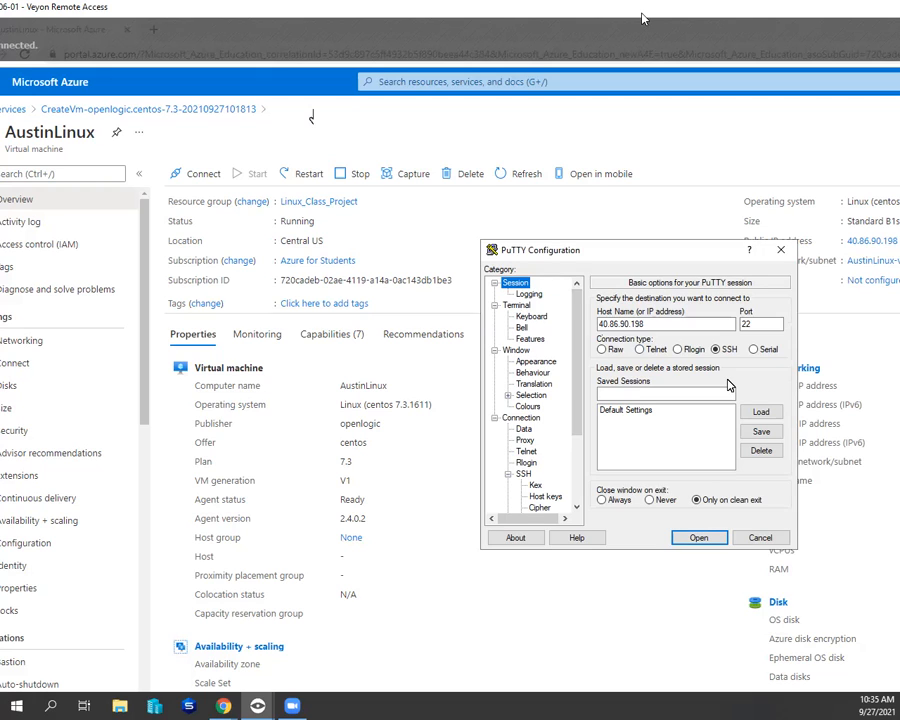
click(647, 398)
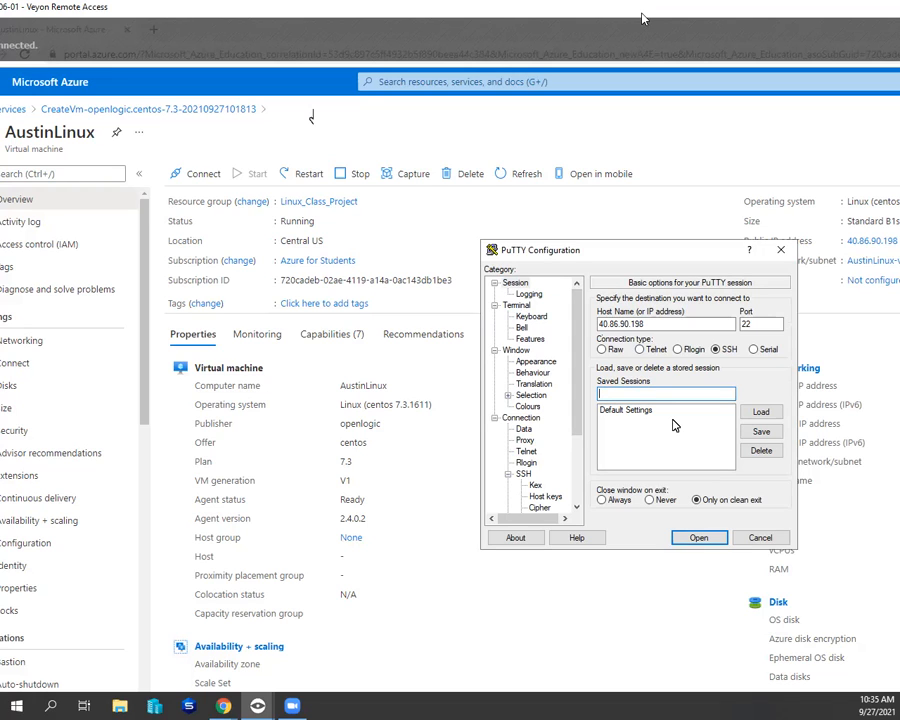
text(Austin)
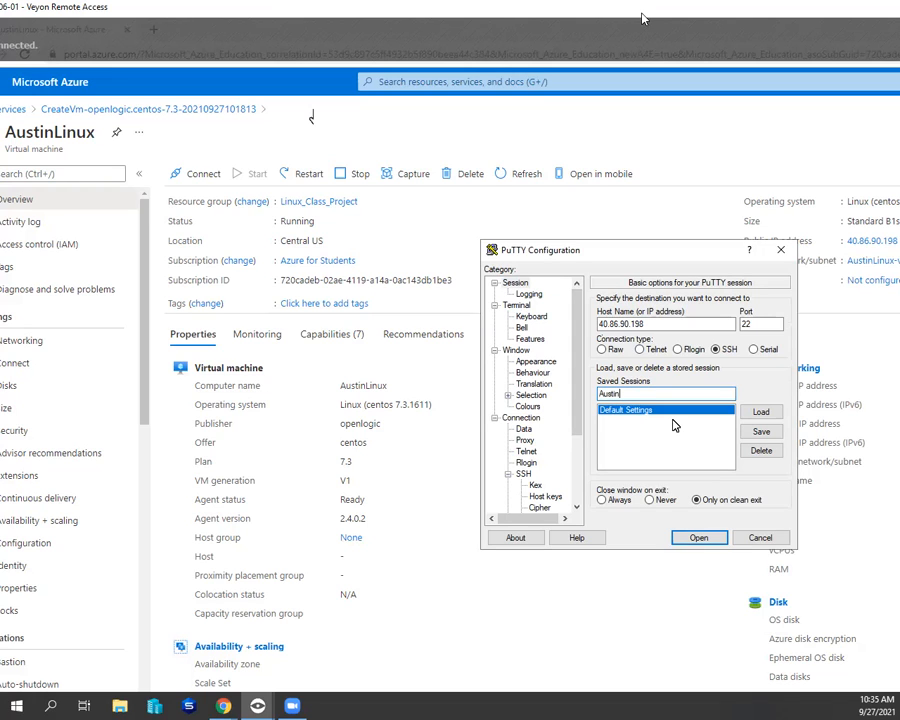
text(Linux)
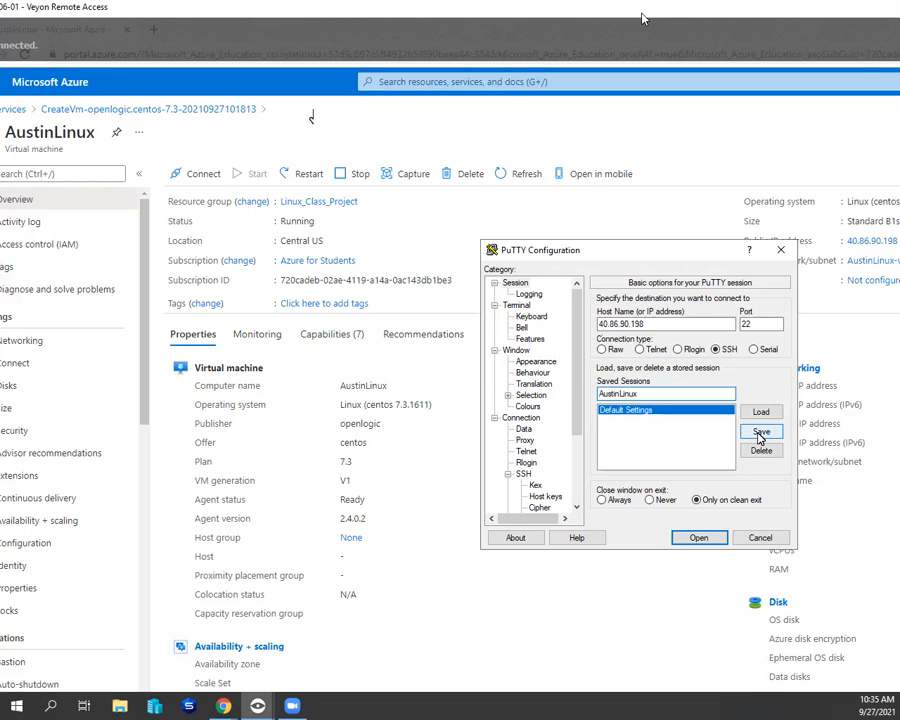
click(760, 434)
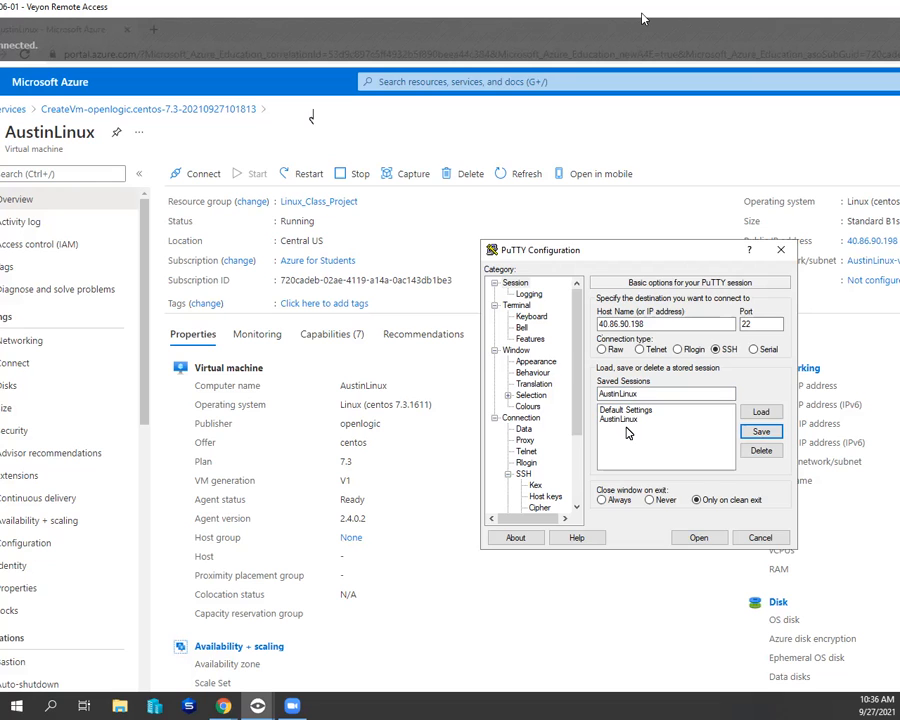
- Open the SSH connection, accept the server's host key, and log in as azureuser with the private key's passphrase
click(695, 537)
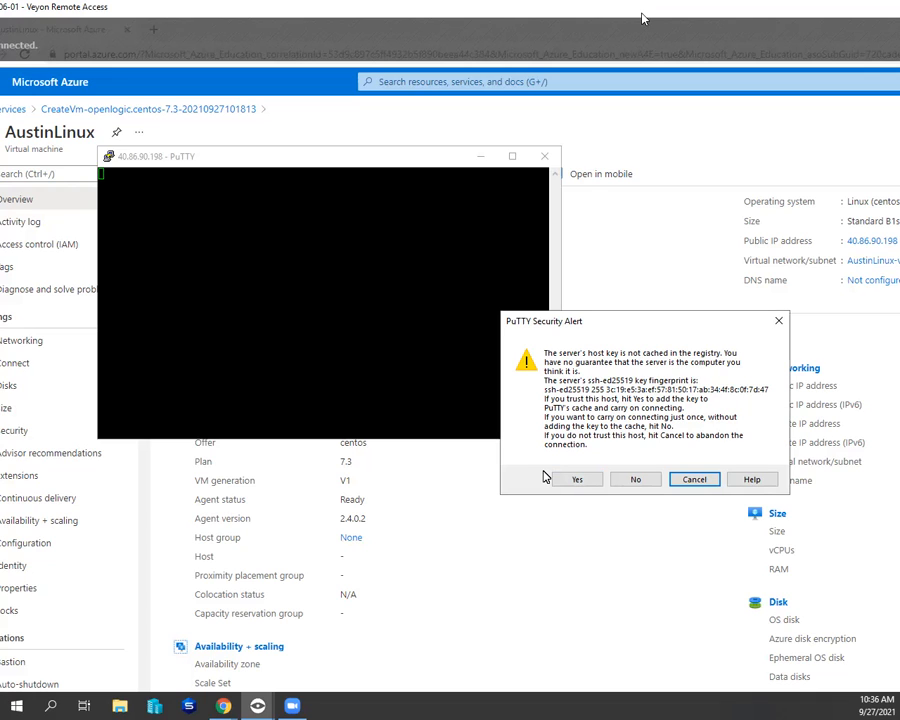
click(576, 479)
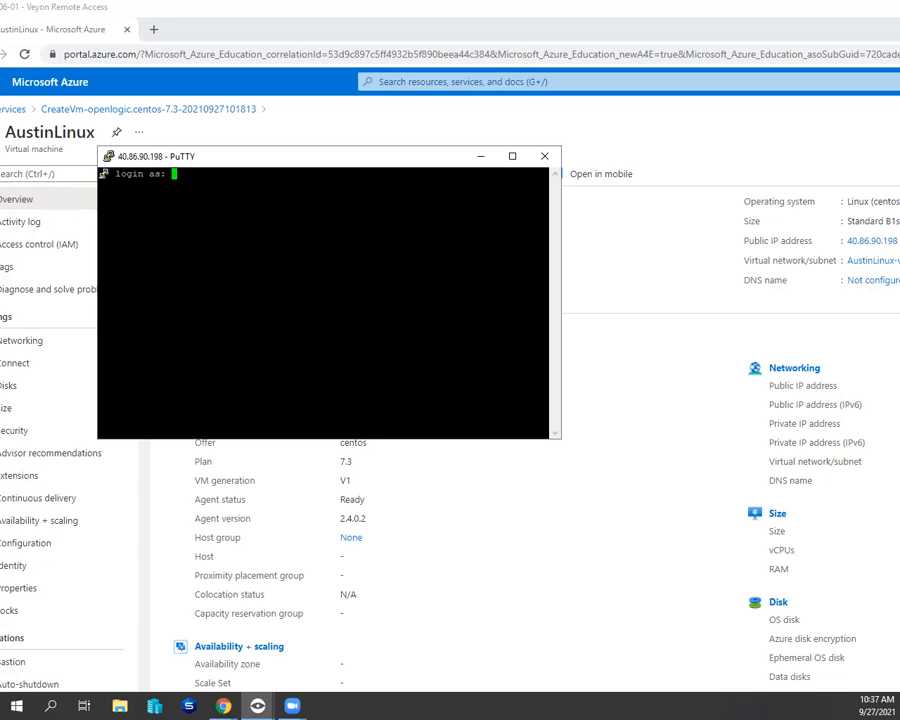
text(azureuser)
key(Return)
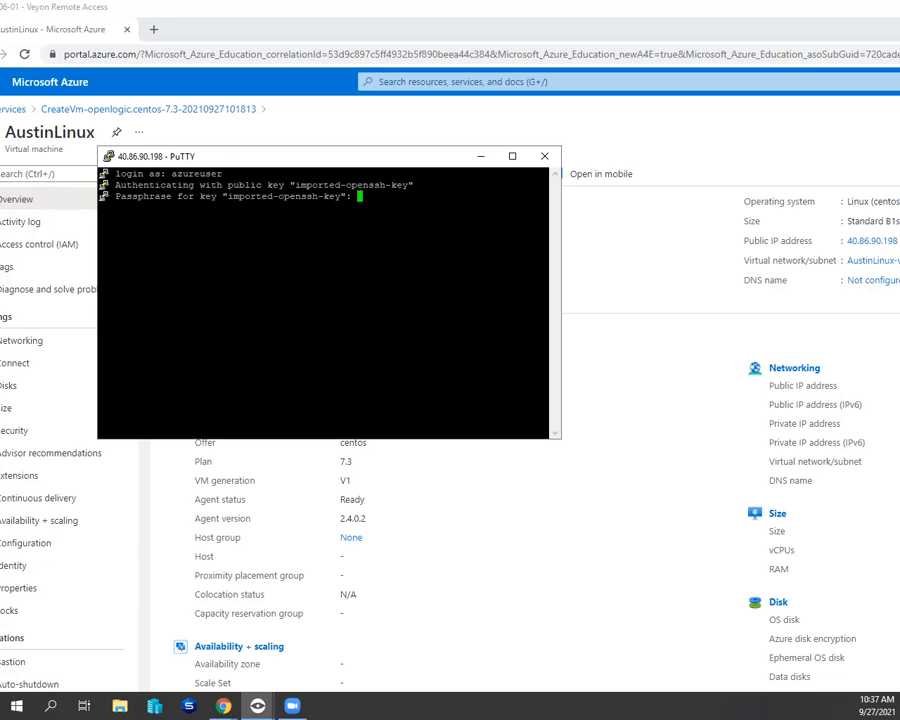
key(Return)
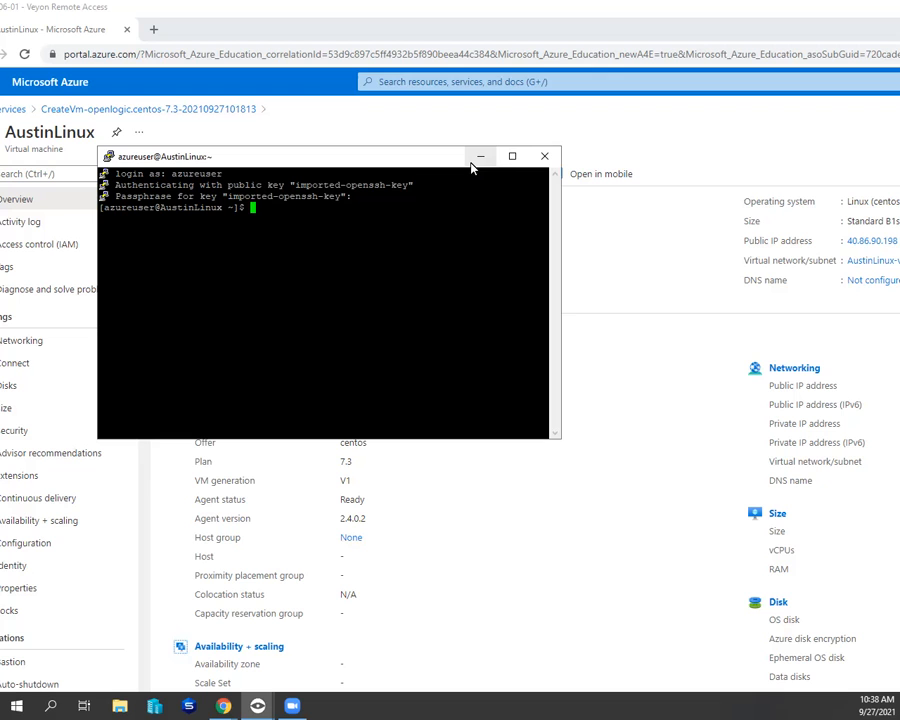
- Start adding AustinLinux_key.pem from the Downloads folder to a new 7-Zip archive
key(super+e)
drag(500, 204, 320, 185)
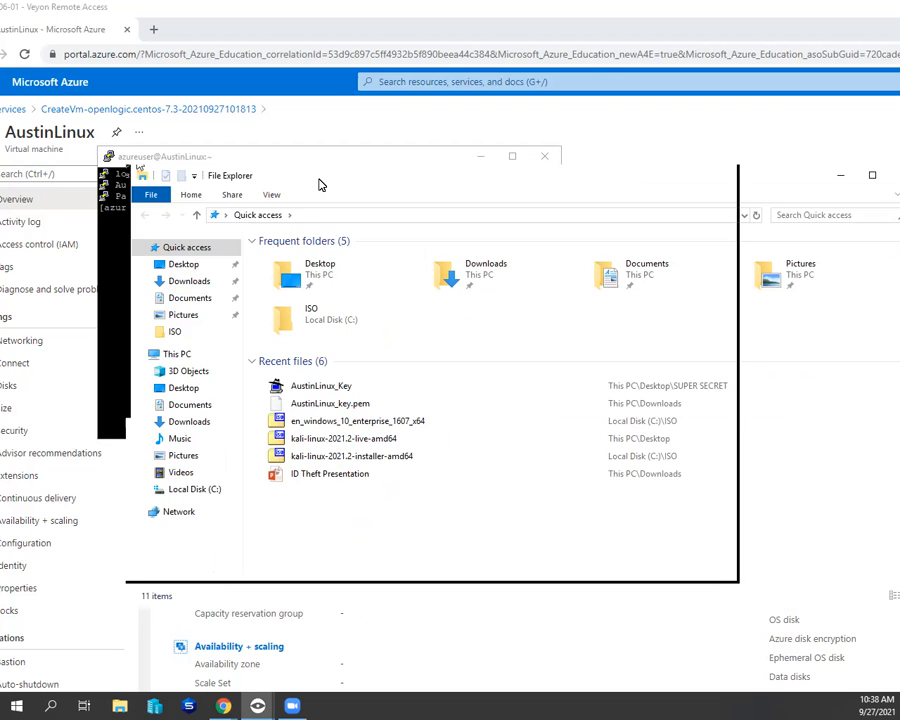
click(188, 422)
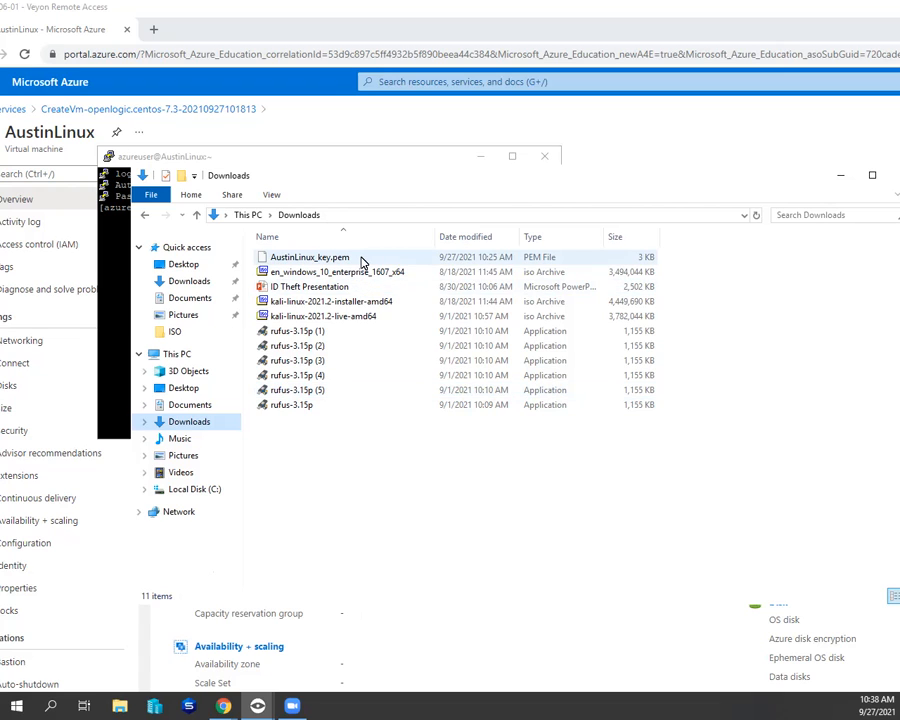
right_click(362, 262)
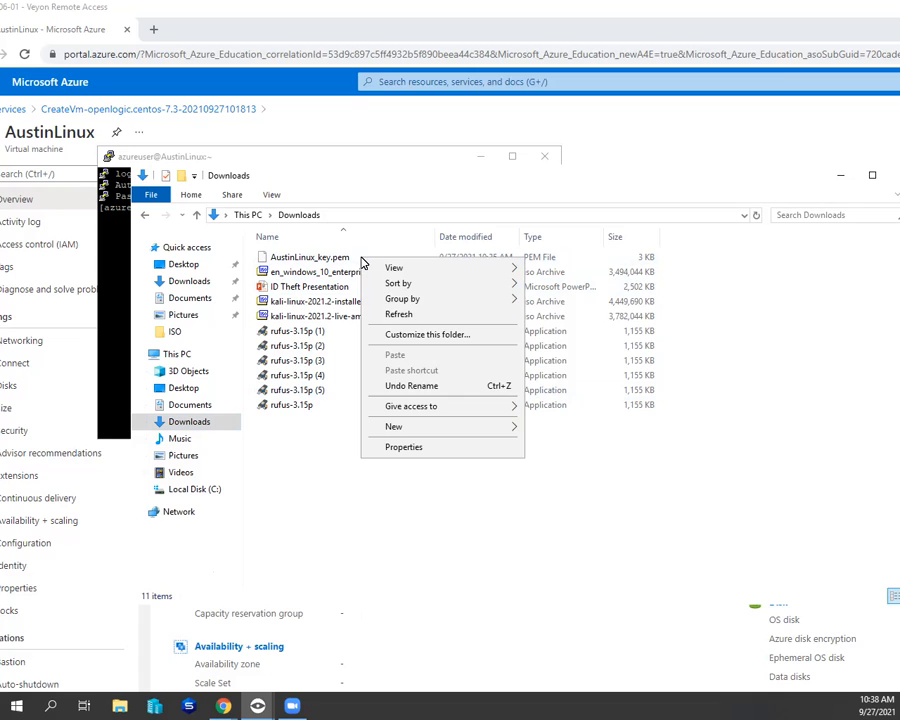
key(Escape)
right_click(335, 260)
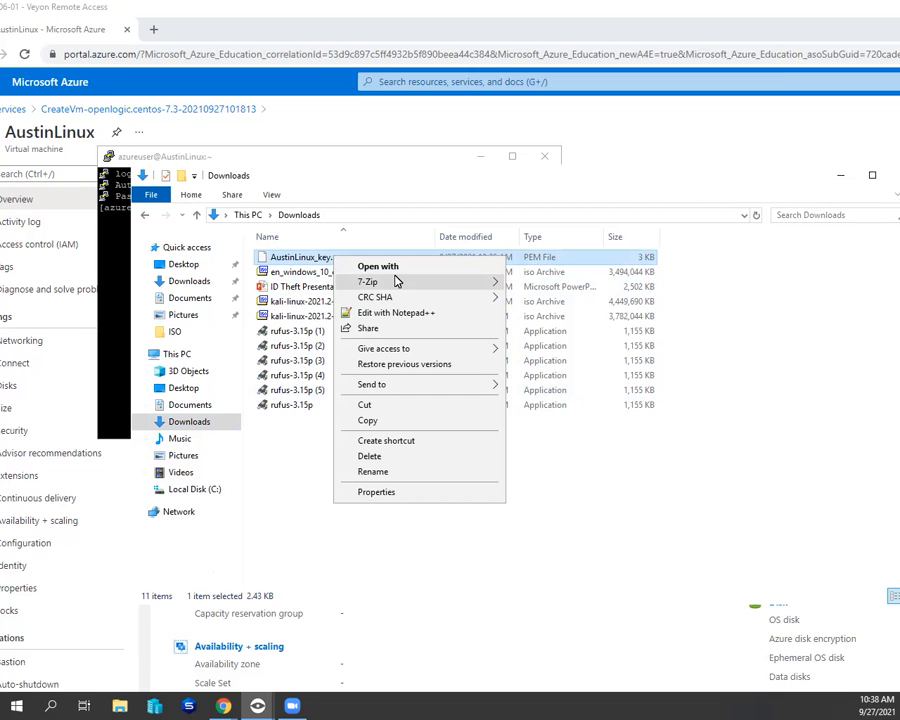
mouse_move(451, 283)
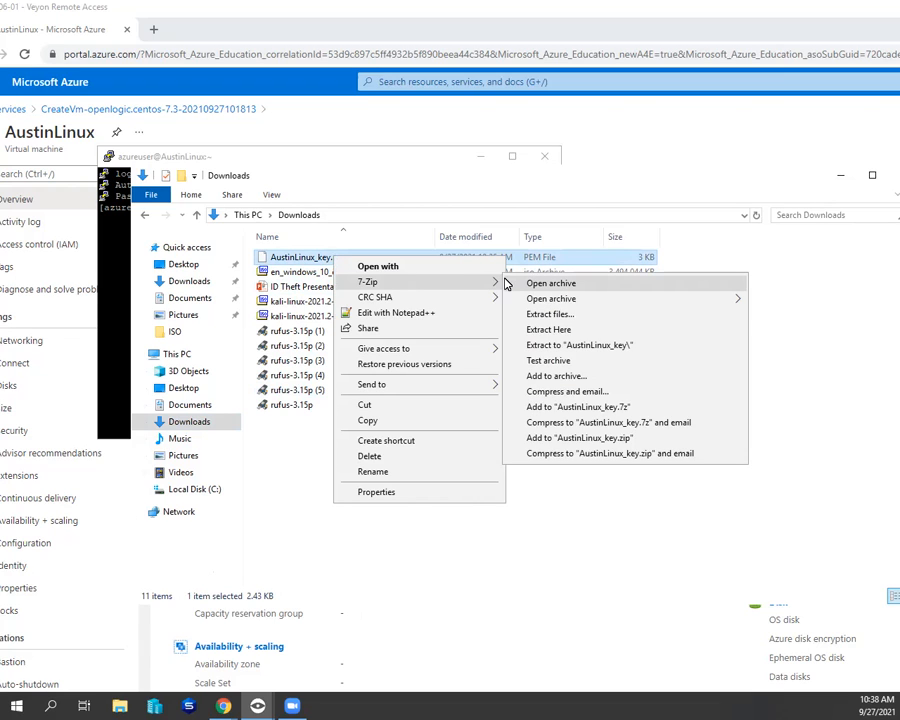
click(563, 377)
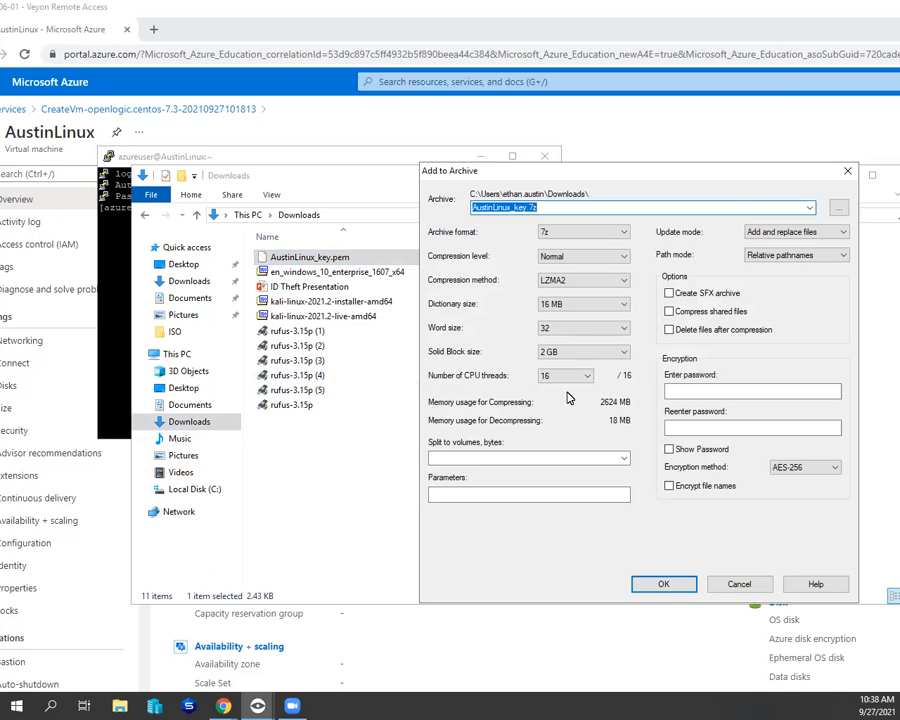
- Enter and re-enter the encryption password for the AustinLinux_key.7z archive
click(737, 392)
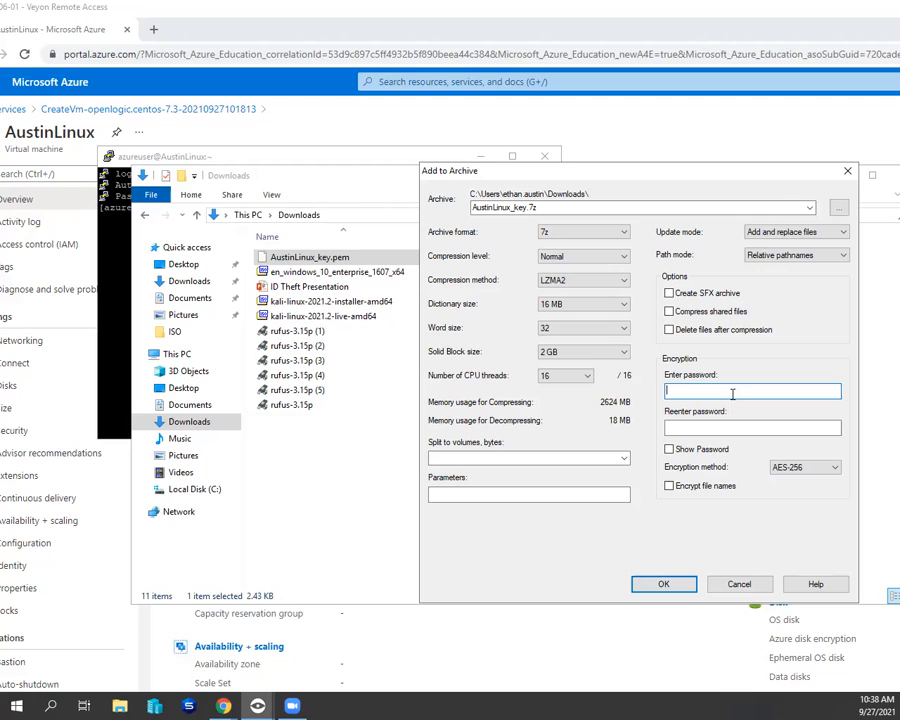
text(********)
key(Tab)
text(****)
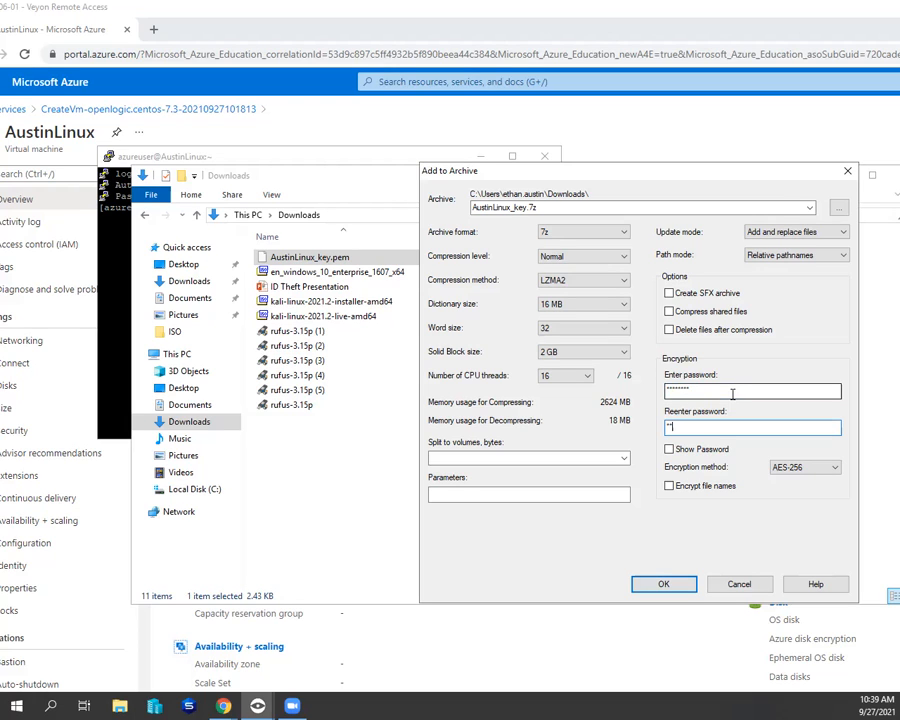
text(****)
- Create the archive with AES-256 encryption and file names left unencrypted, and delete the original AustinLinux_key.pem
click(698, 488)
click(795, 468)
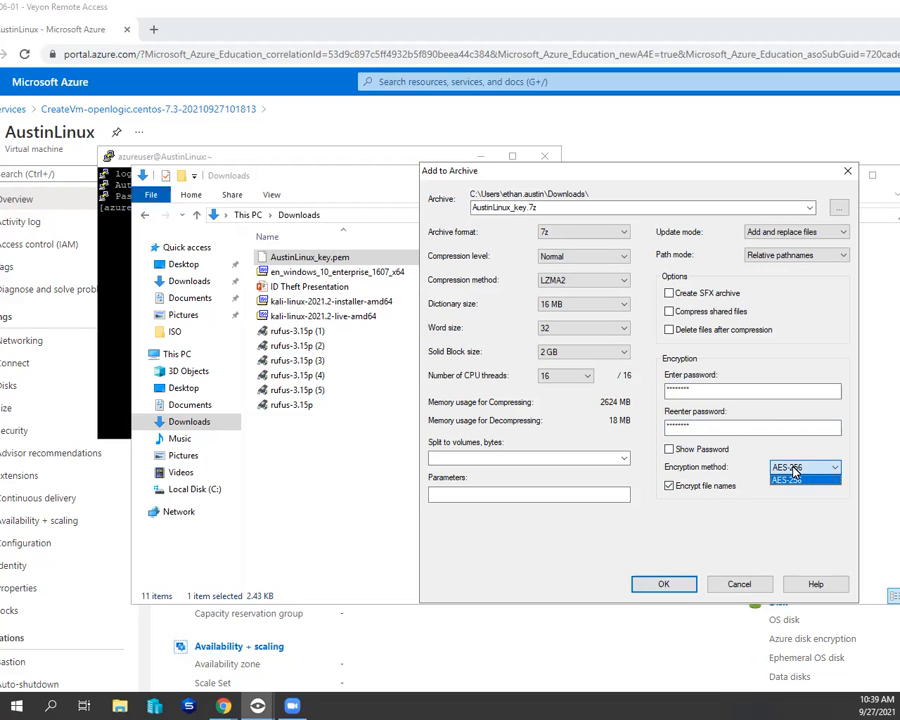
click(817, 476)
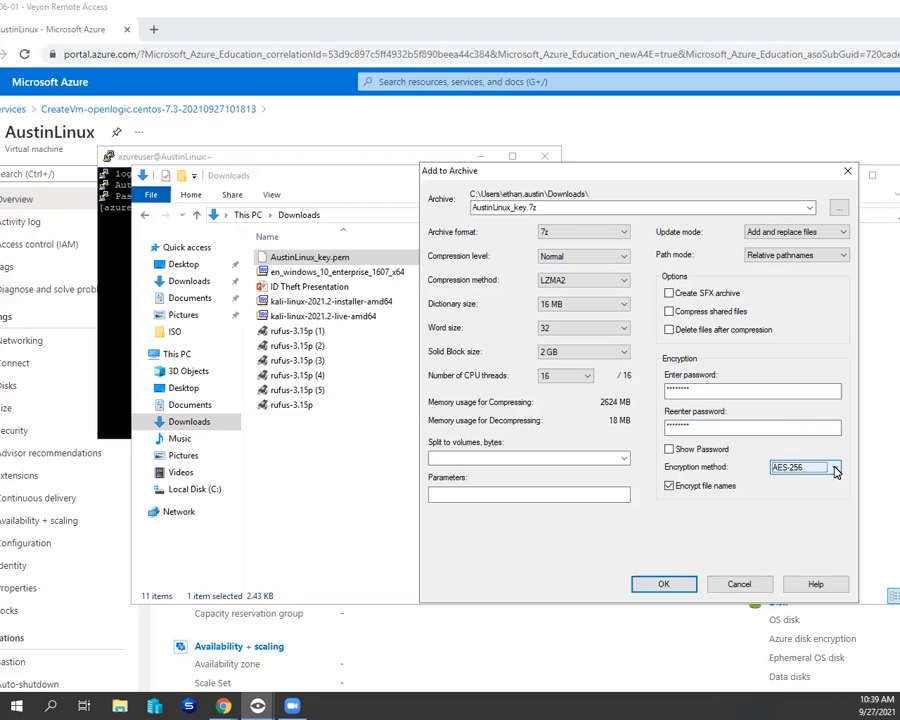
click(703, 486)
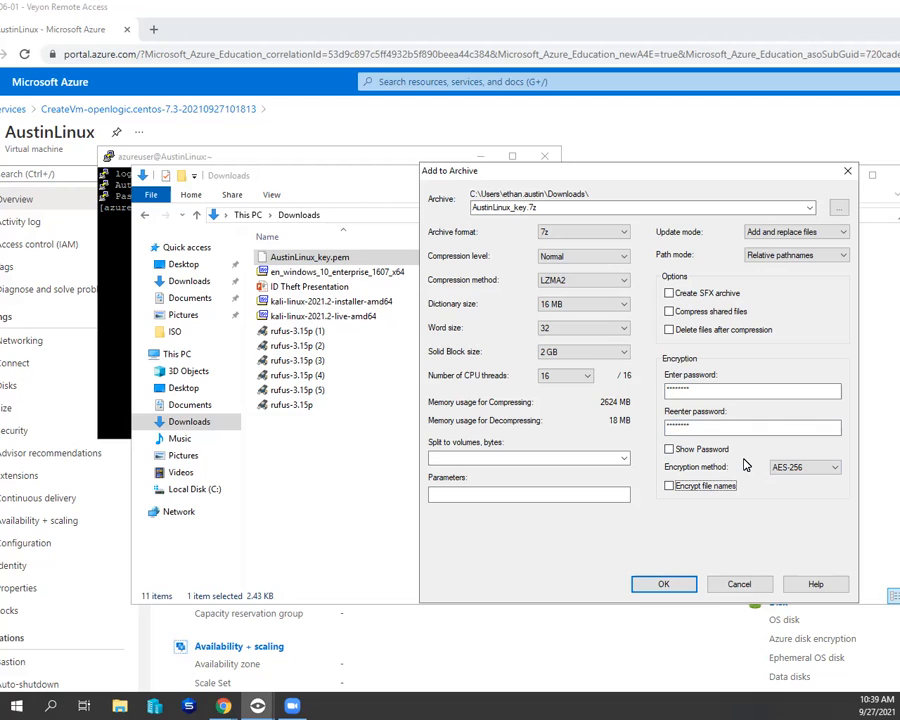
click(830, 468)
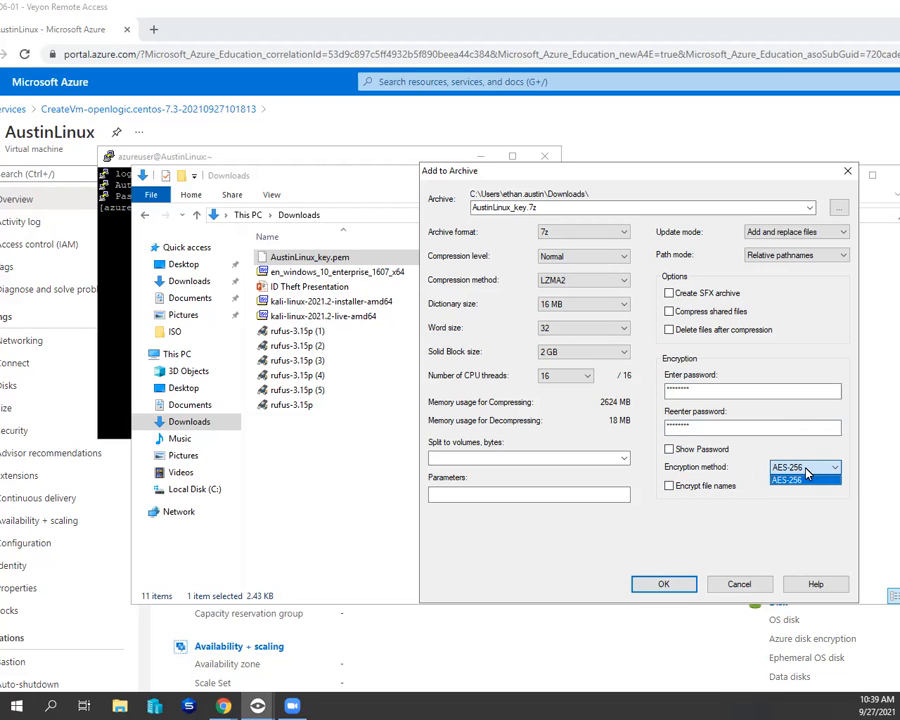
click(806, 470)
click(664, 587)
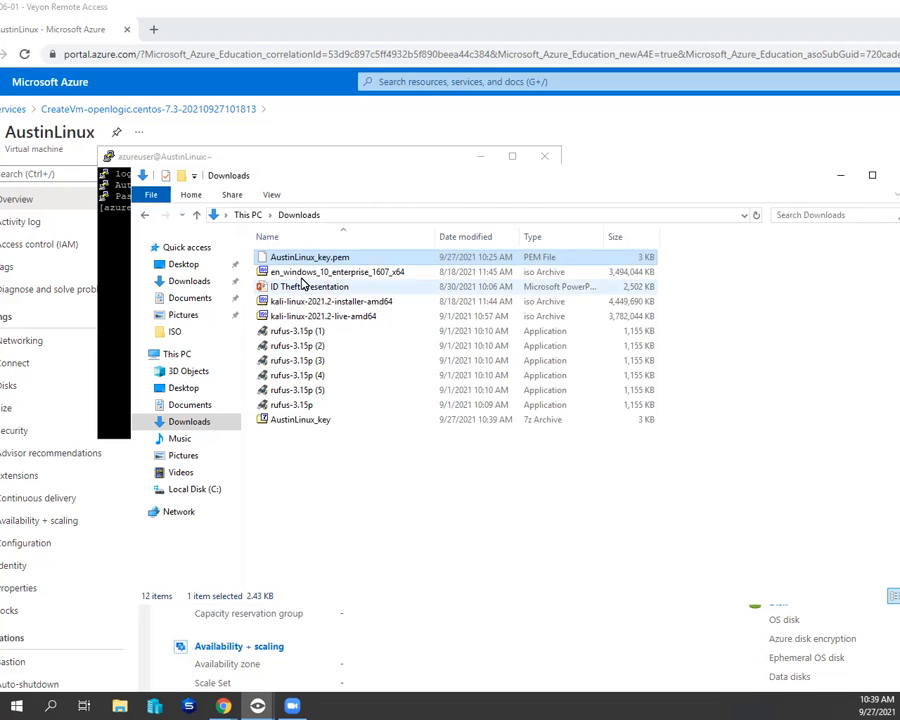
key(Delete)
- Check the password protection by trying to open AustinLinux_key.pem inside the archive, cancel the password request, and close the archive
click(314, 407)
double_click(314, 410)
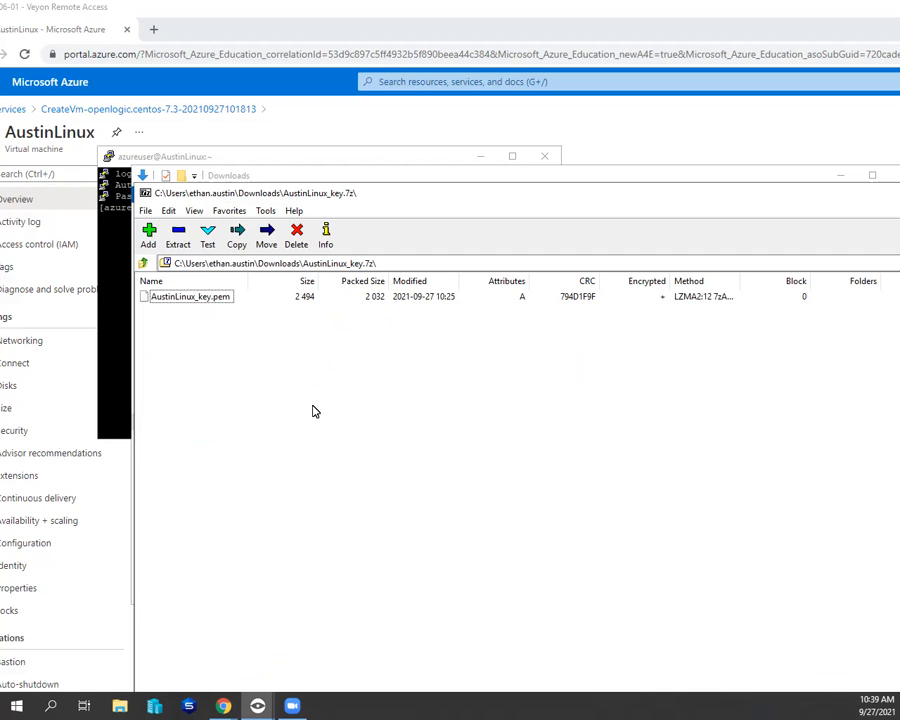
double_click(193, 302)
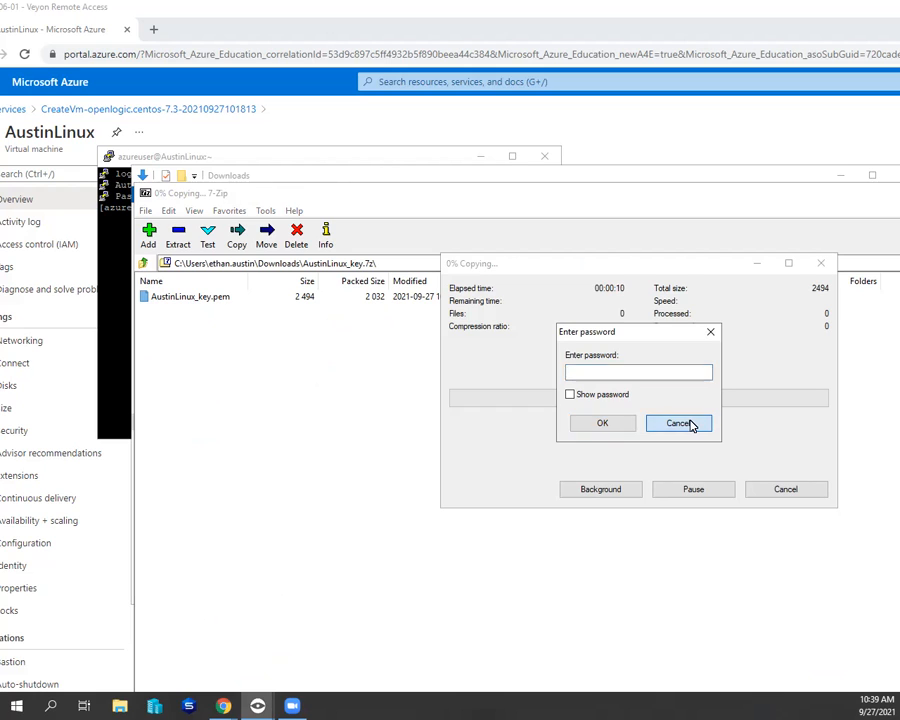
click(688, 424)
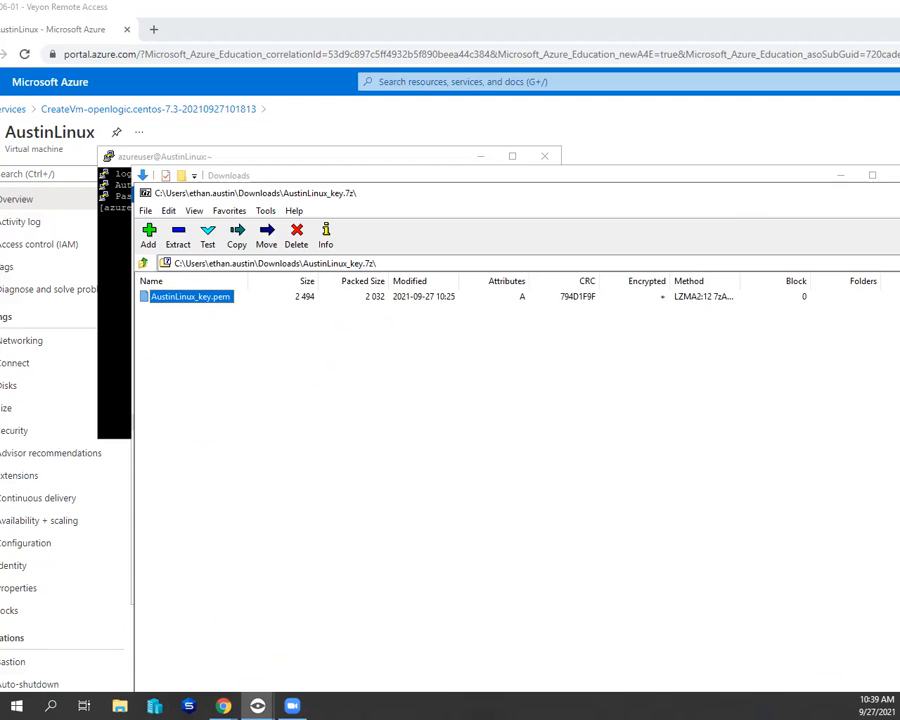
key(alt+F4)
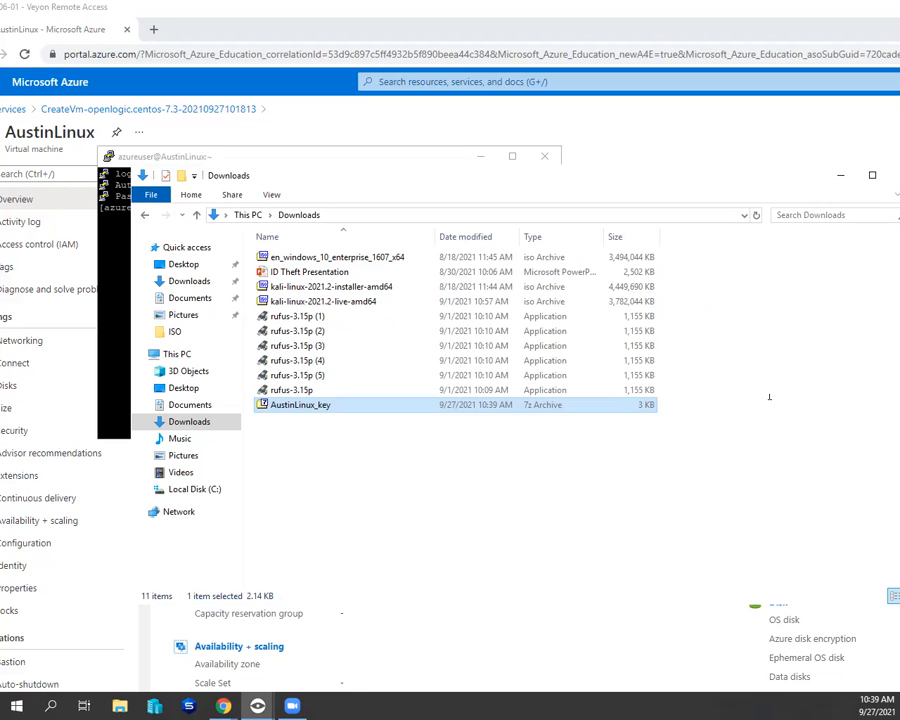
click(397, 473)
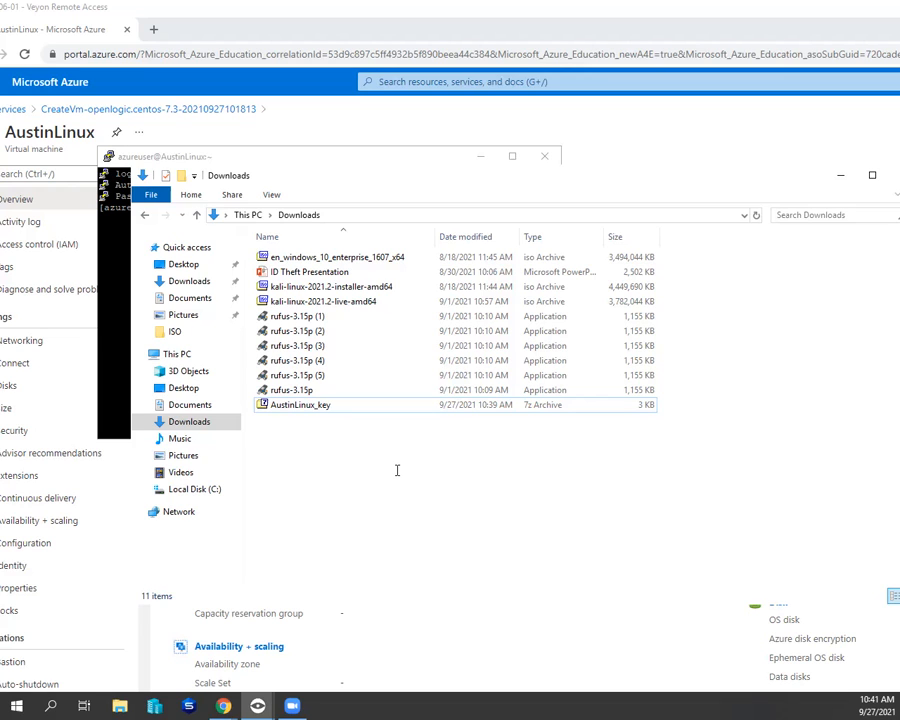
- Move the Downloads window clear of the PuTTY terminal and run the assignment's sudo yum update command, accepting the package installation with y
drag(130, 262, 356, 266)
drag(547, 181, 770, 161)
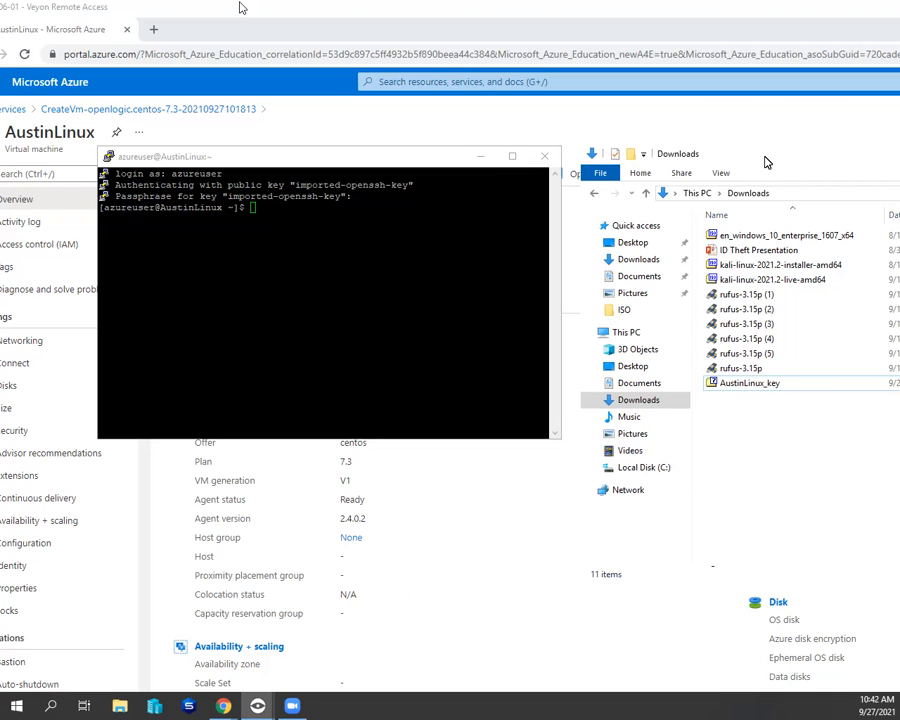
click(402, 262)
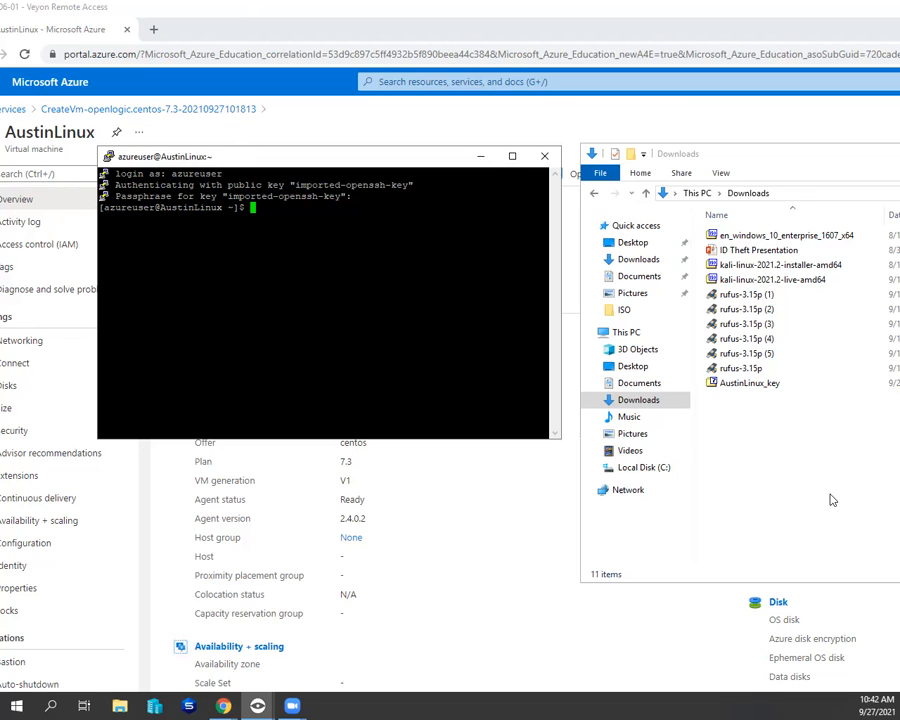
text(sudo)
key(alt+Tab)
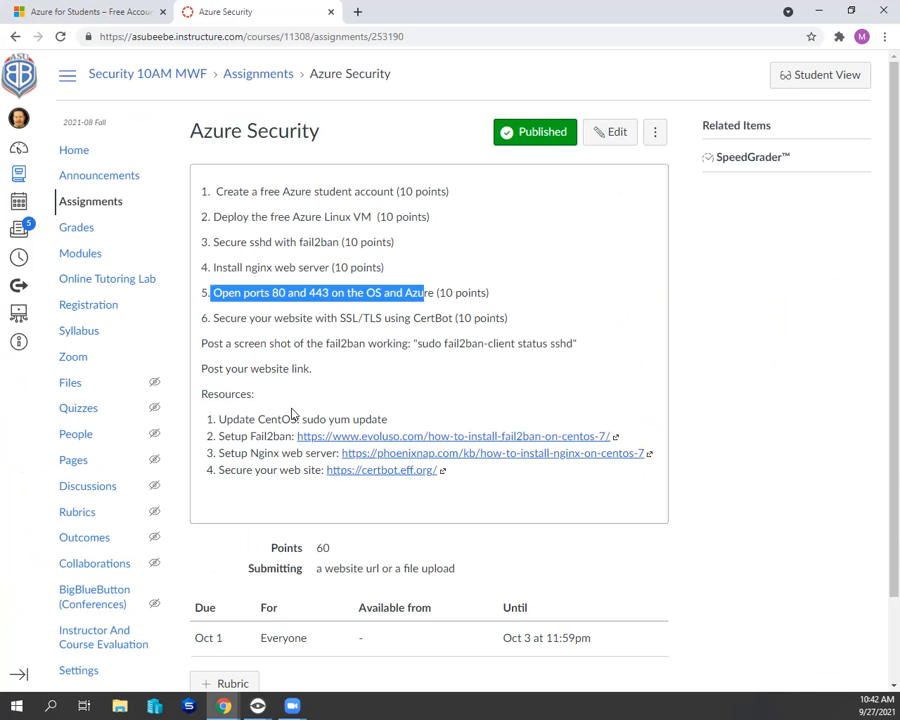
drag(301, 419, 389, 417)
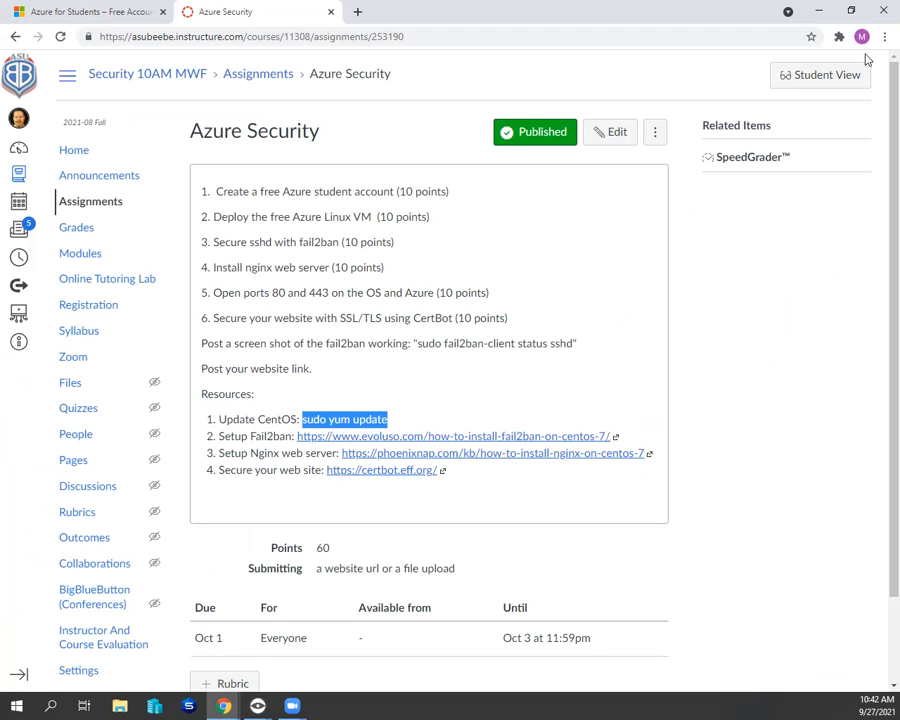
click(820, 12)
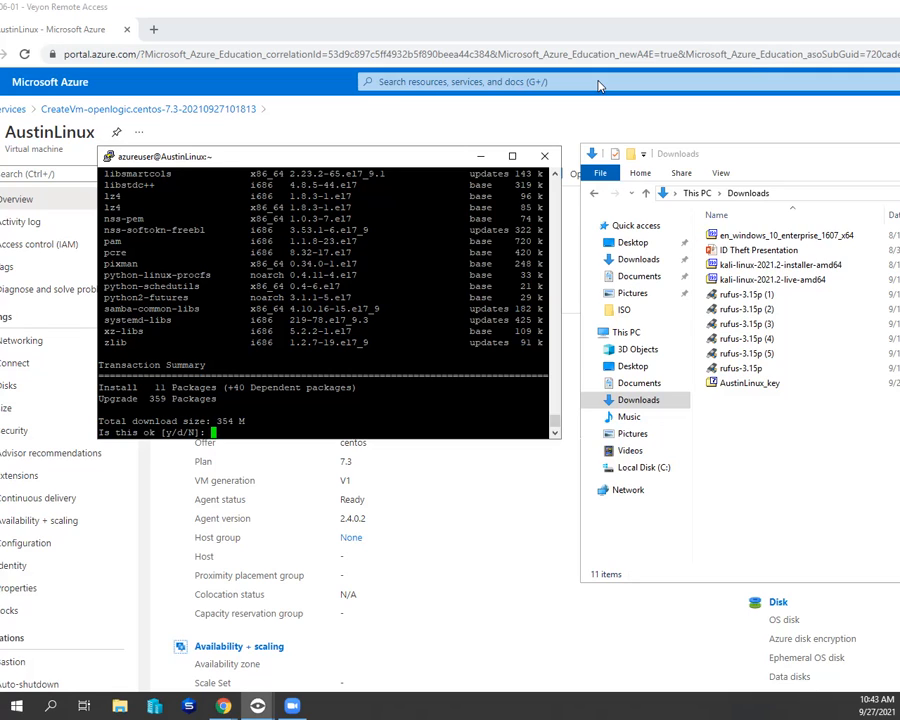
text(y)
key(Return)
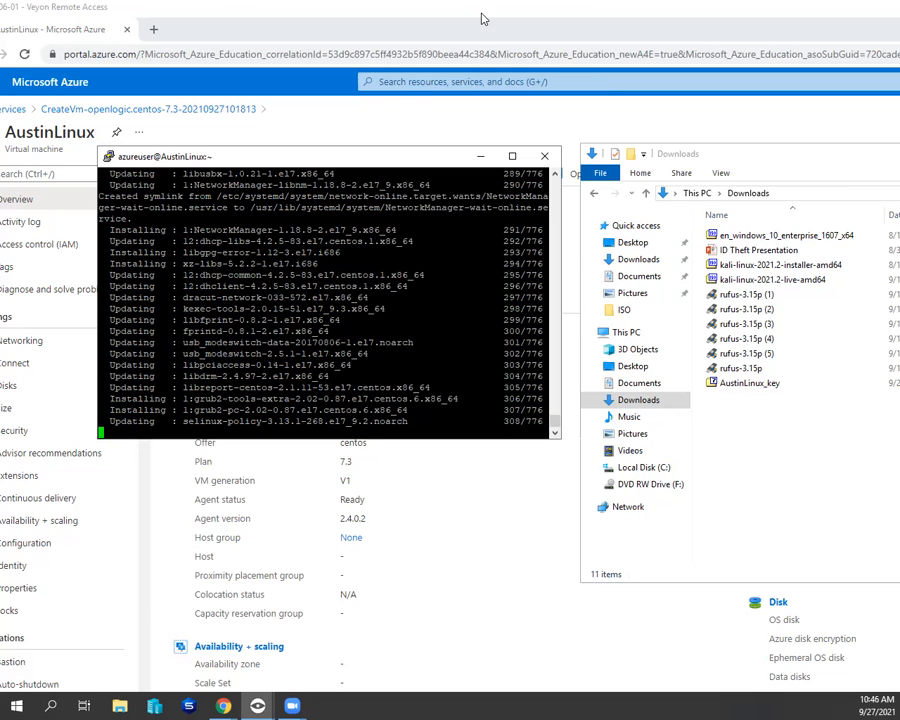
- Close the Veyon Remote Access window for AT106-01
drag(827, 7, 718, 103)
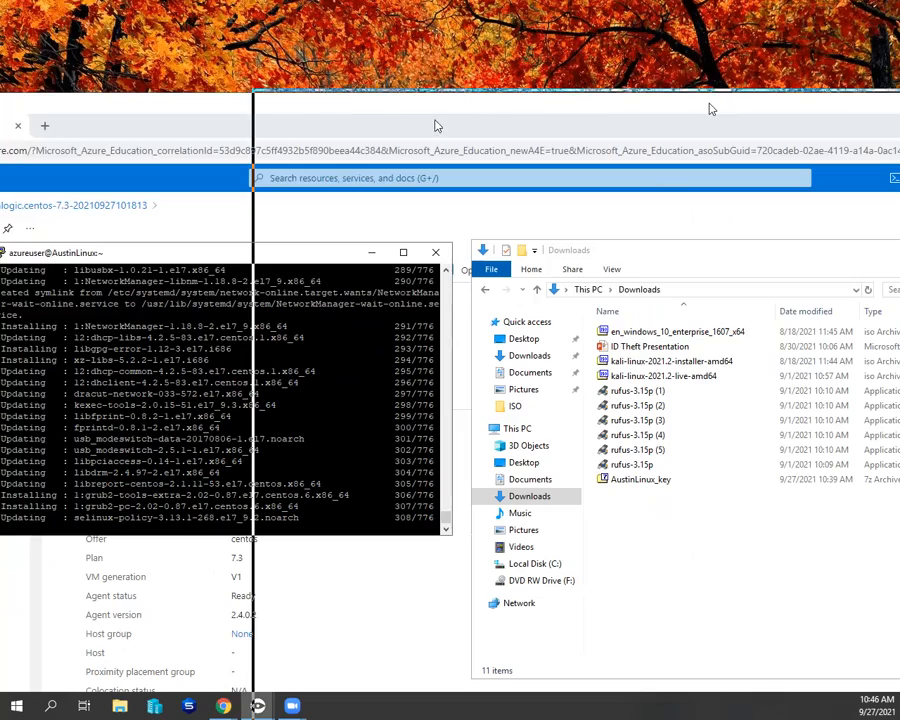
click(270, 100)
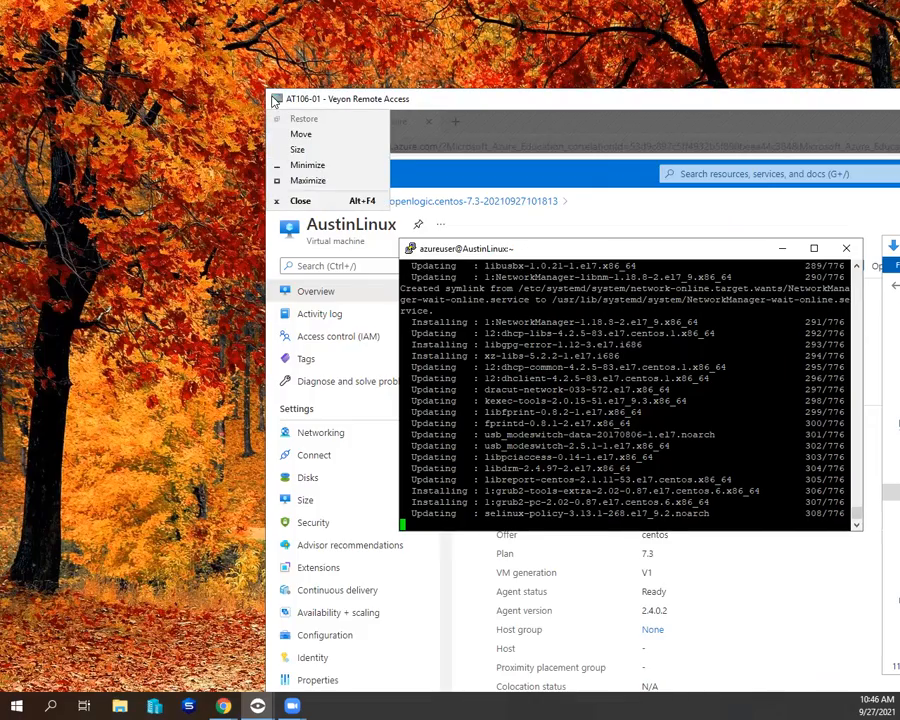
click(297, 200)
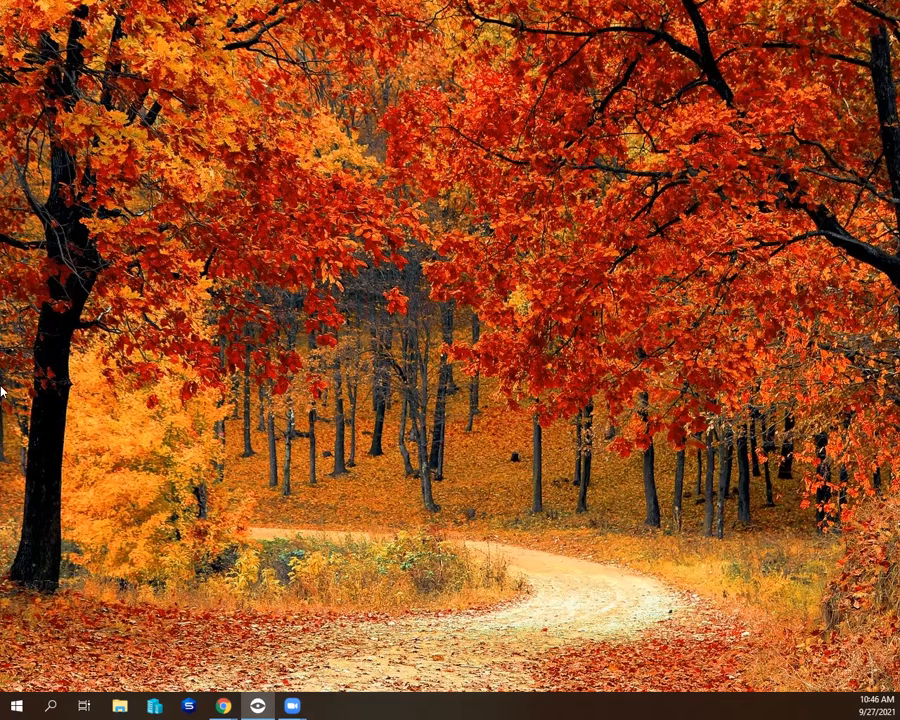
- Open the Setup Fail2ban link from the Azure Security assignment in a new tab and read through the CentOS 7 installation guide
mouse_move(220, 705)
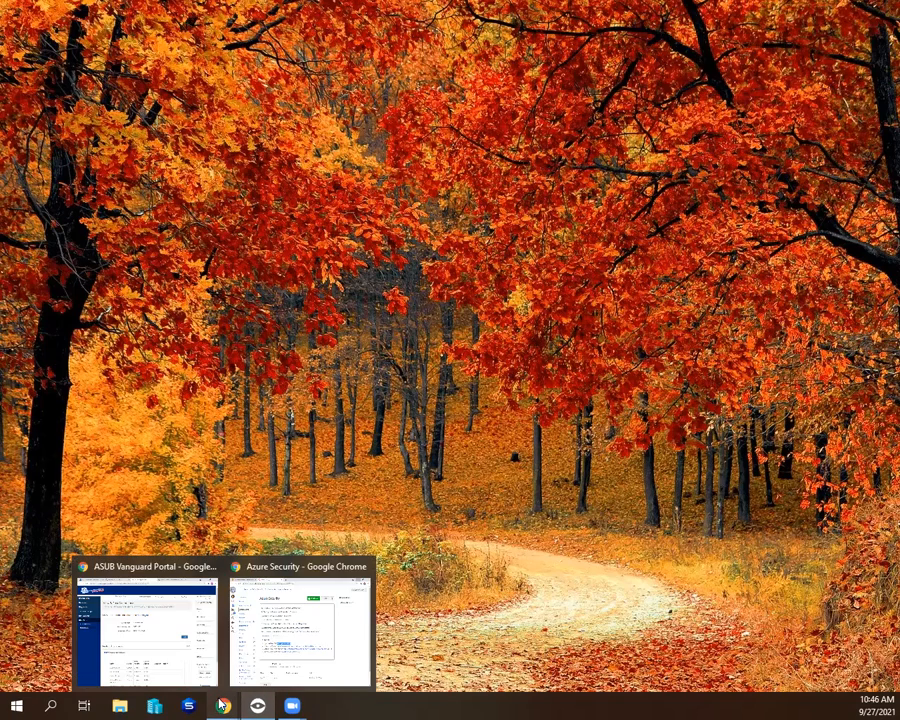
click(278, 572)
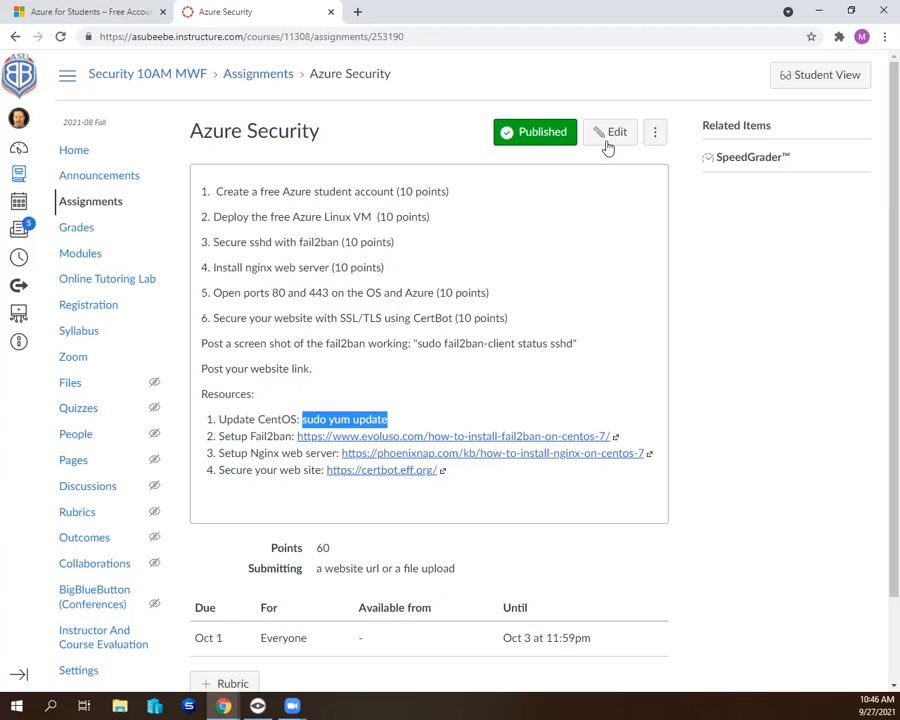
click(335, 230)
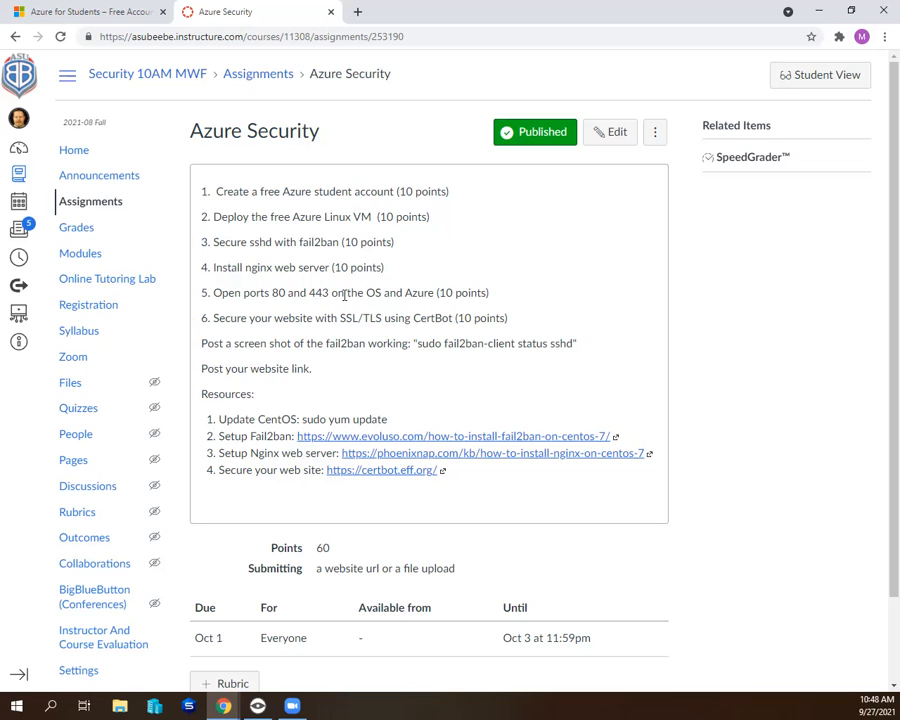
right_click(388, 442)
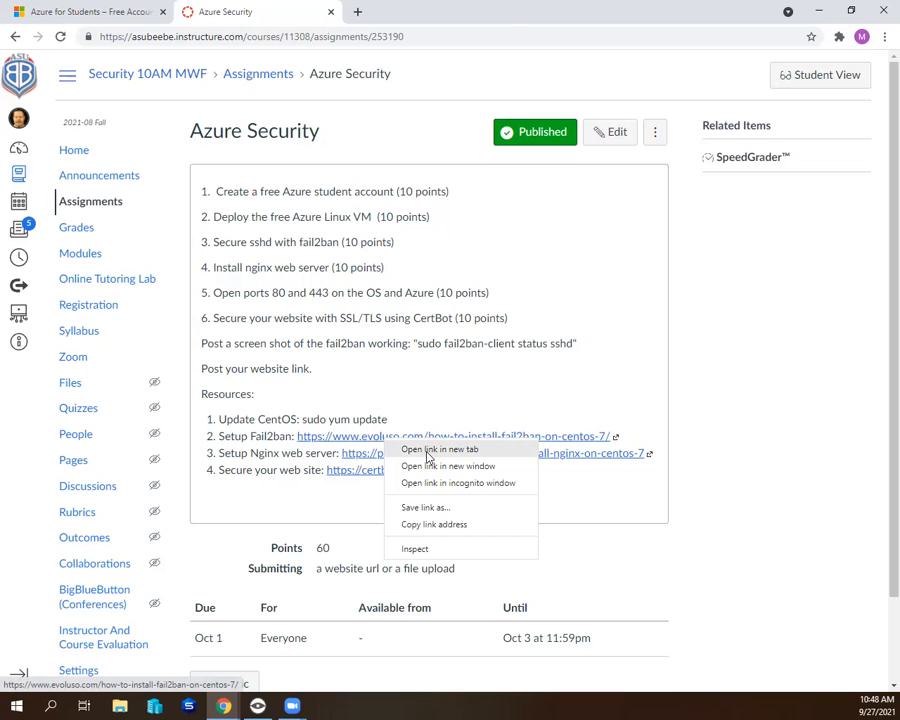
click(428, 450)
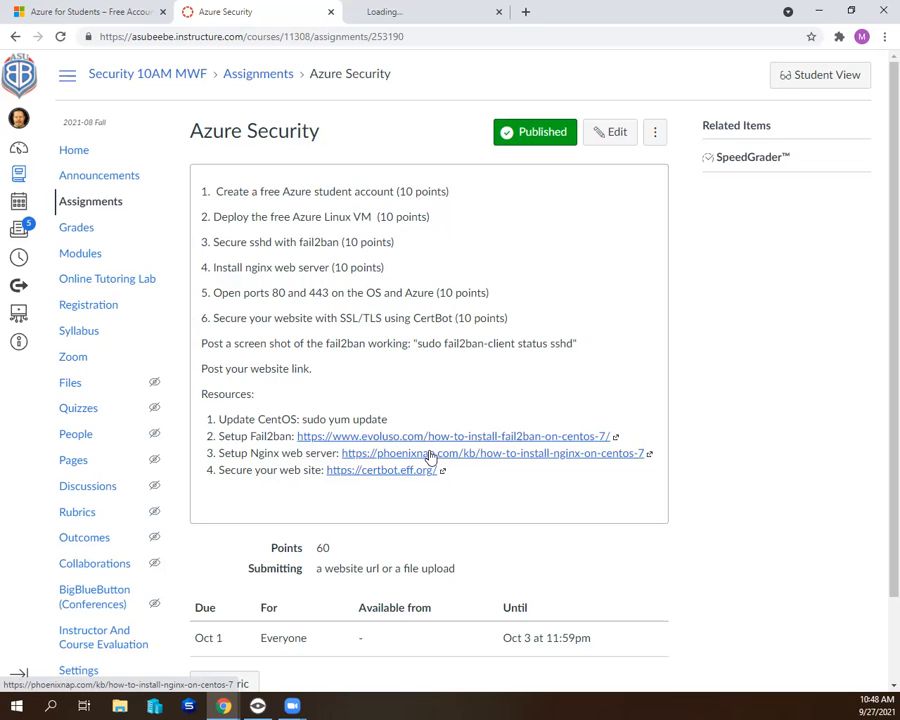
click(391, 13)
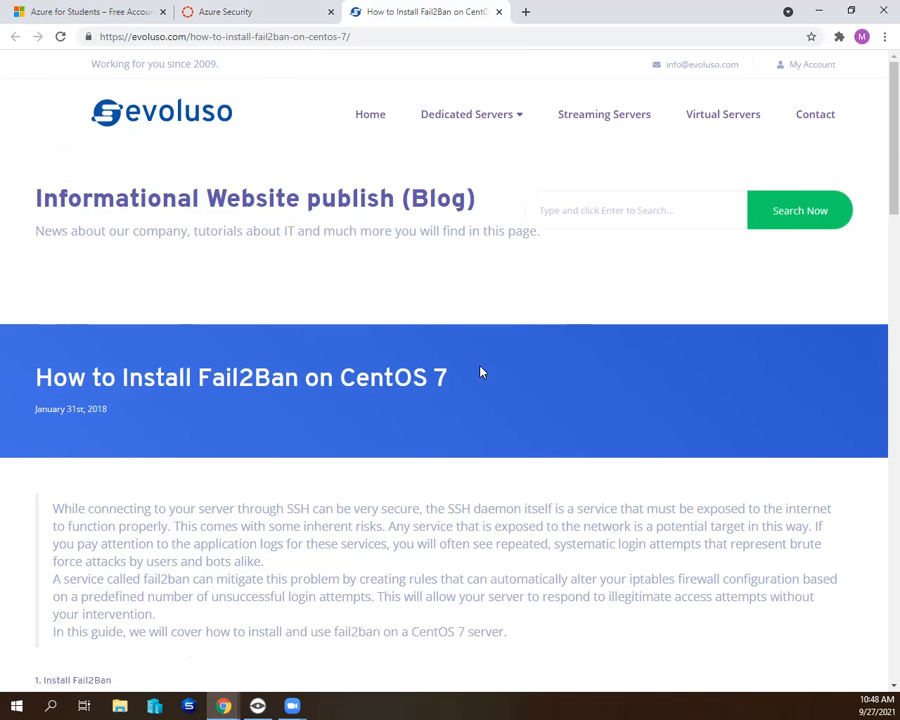
scroll(506, 477, down, 2)
scroll(505, 476, down, 1)
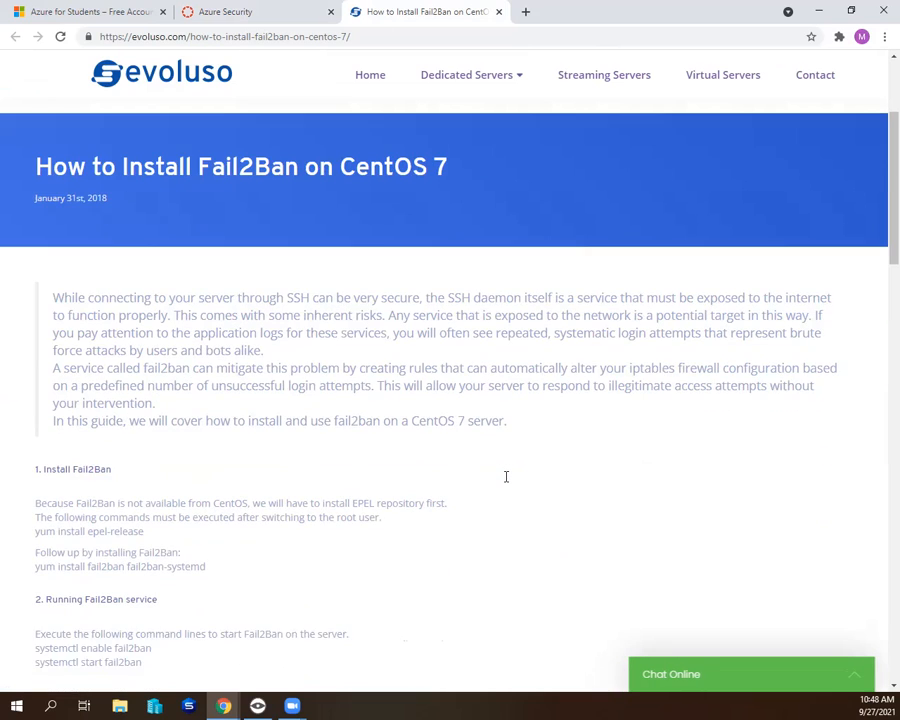
scroll(484, 482, down, 2)
scroll(488, 486, down, 1)
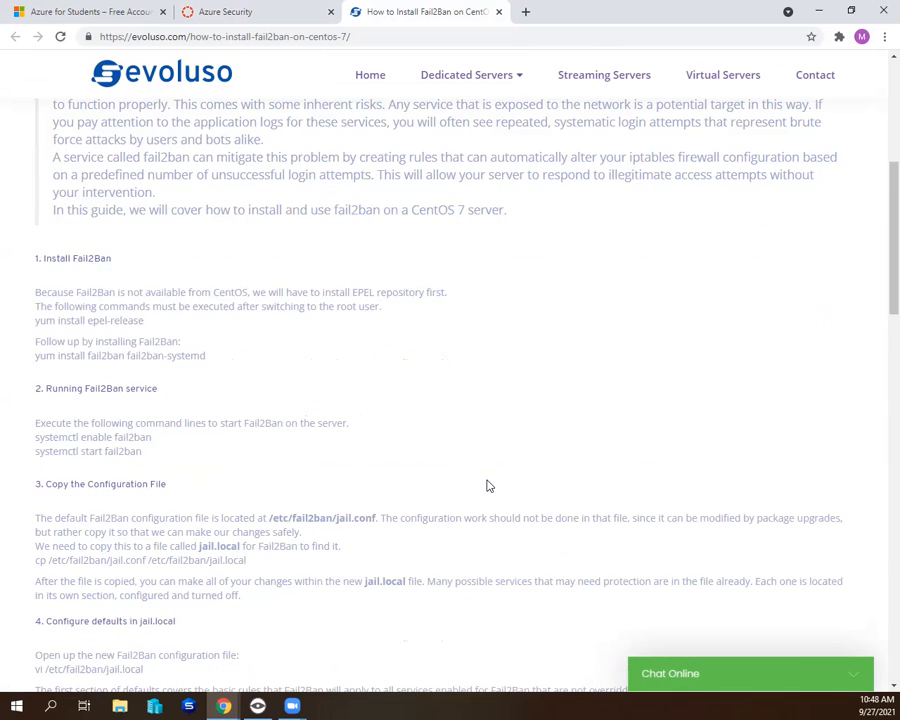
- Collapse the chat popup and read the guide's Fail2Ban install, service start and configuration file sections, highlighting the path /etc/fail2ban/jail.conf
scroll(462, 394, down, 1)
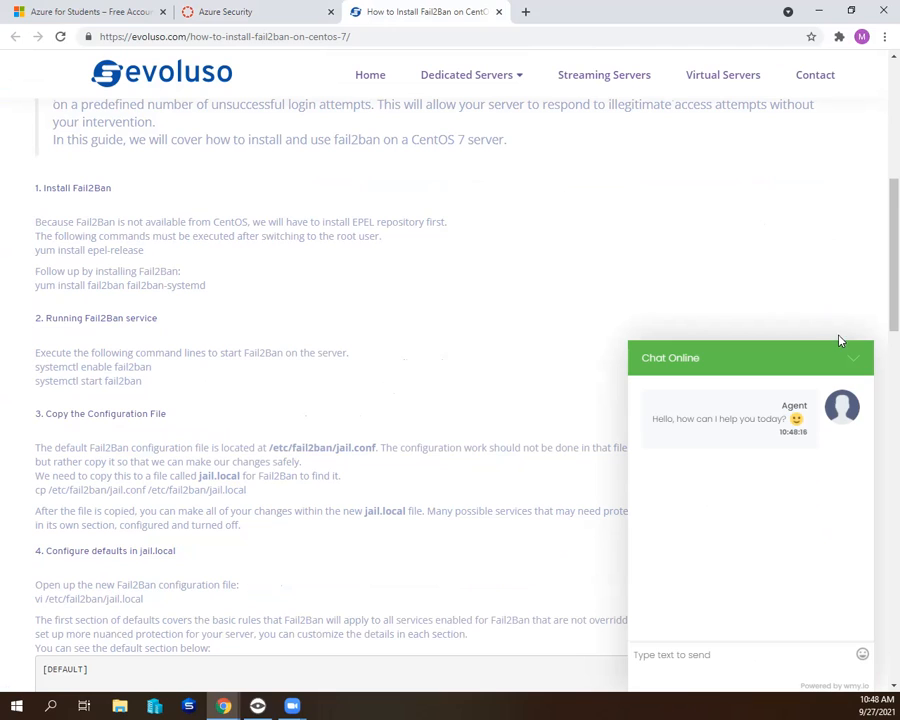
click(850, 358)
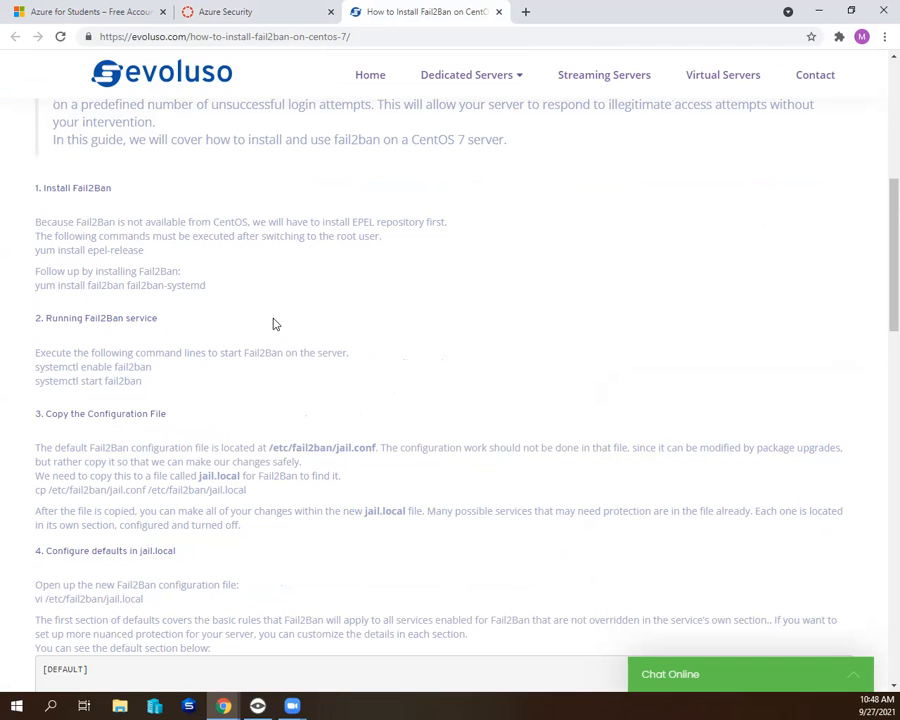
scroll(220, 385, down, 1)
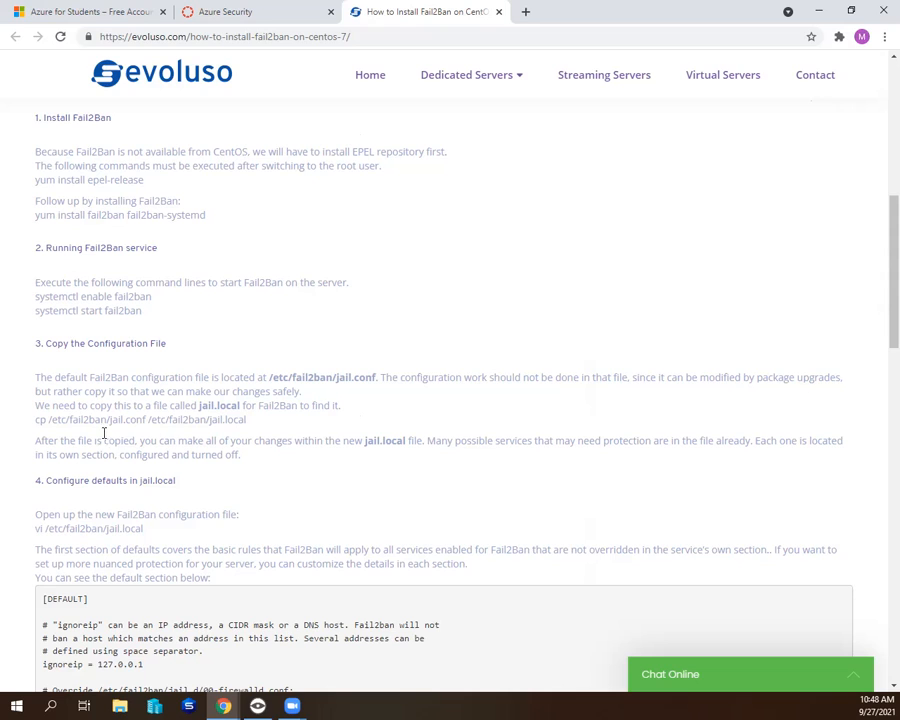
scroll(110, 437, down, 2)
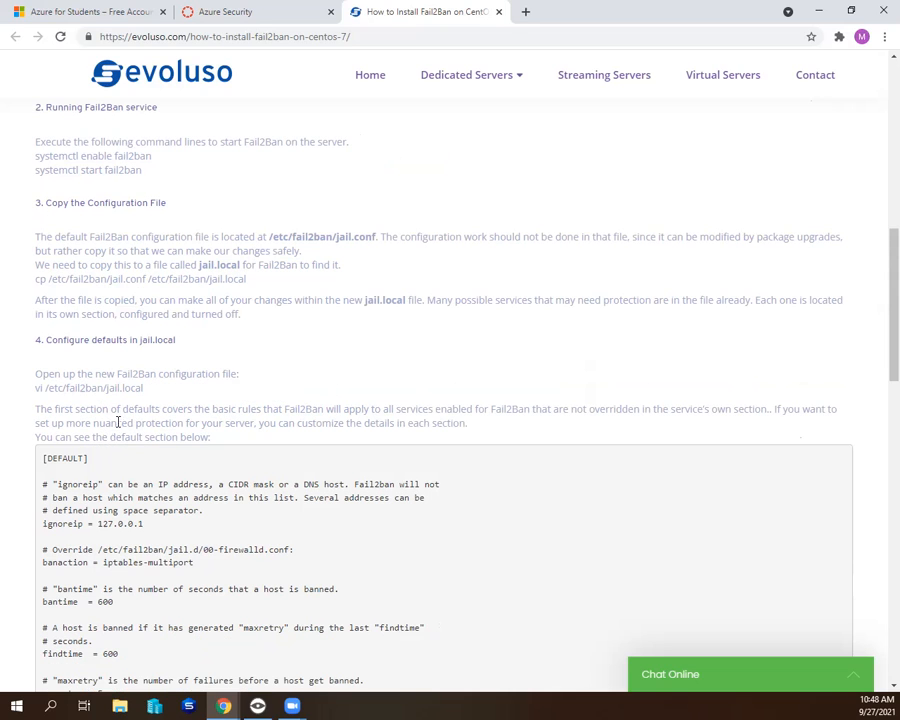
scroll(180, 185, down, 1)
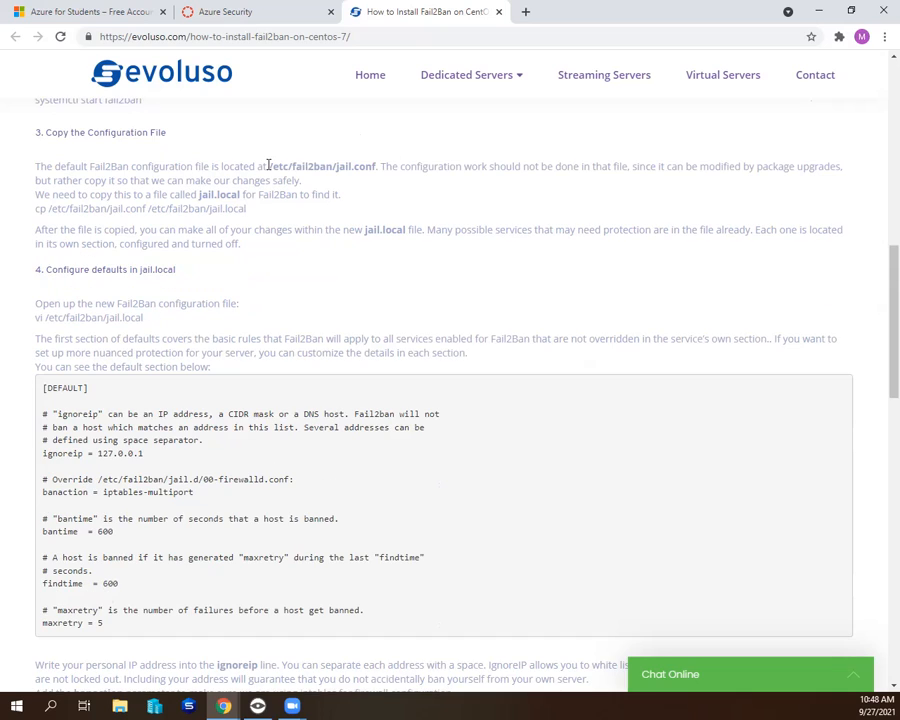
drag(268, 166, 381, 166)
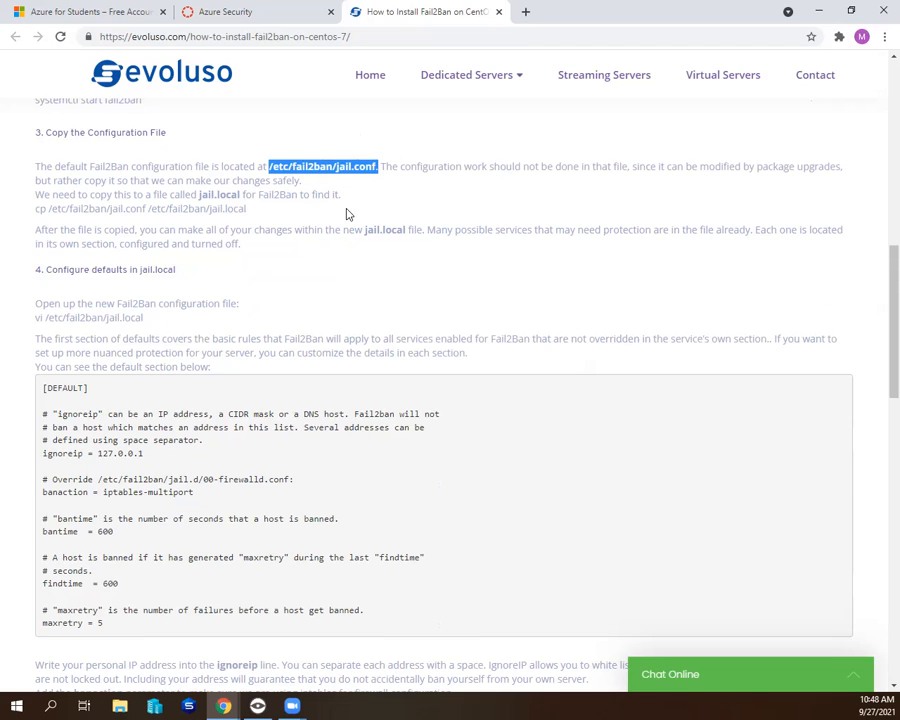
- Examine the guide's section on adding a jail file to protect SSH, highlighting the [sshd] code block and its logpath value /var/log/secure
scroll(348, 214, down, 10)
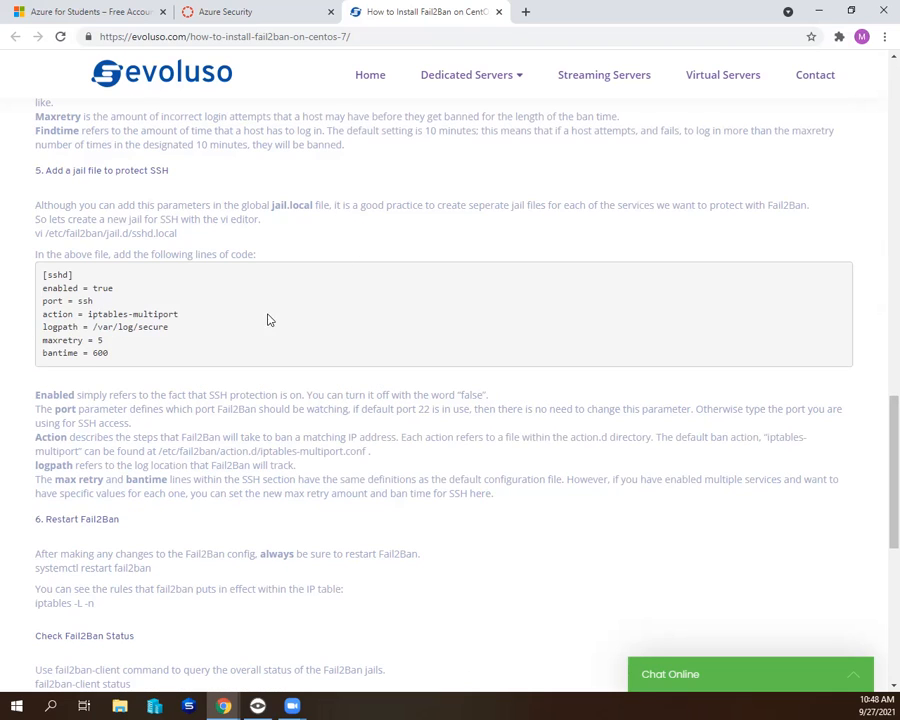
drag(112, 356, 40, 272)
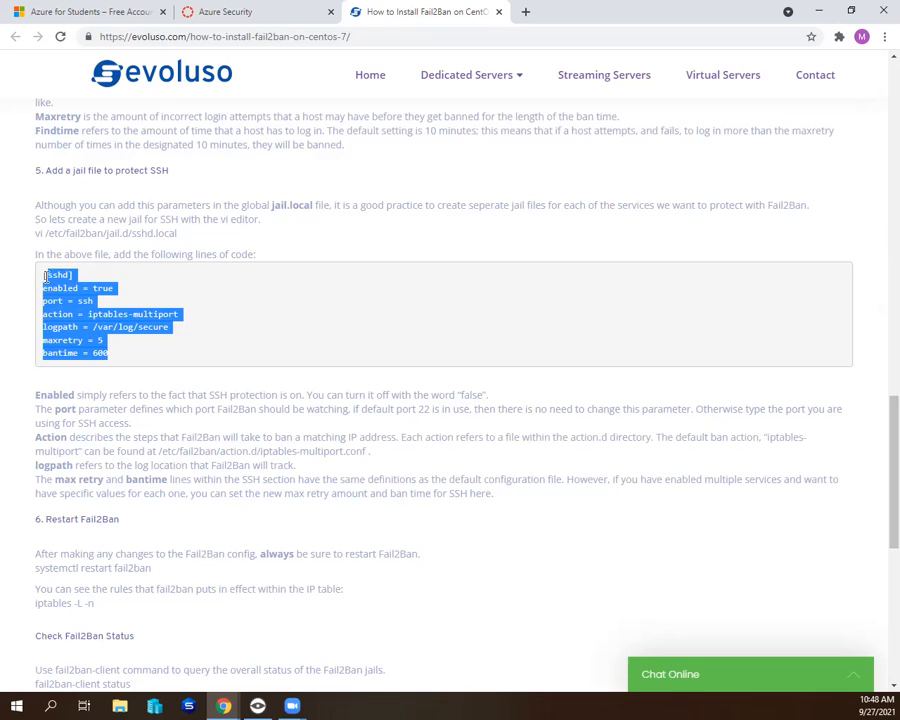
click(311, 192)
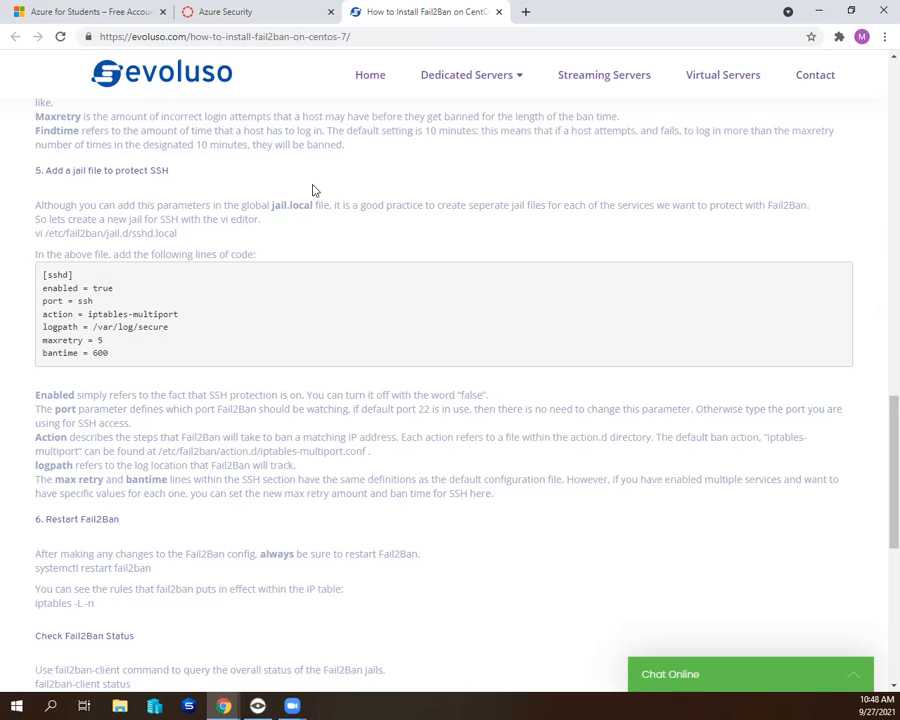
scroll(312, 190, down, 6)
scroll(312, 190, up, 1)
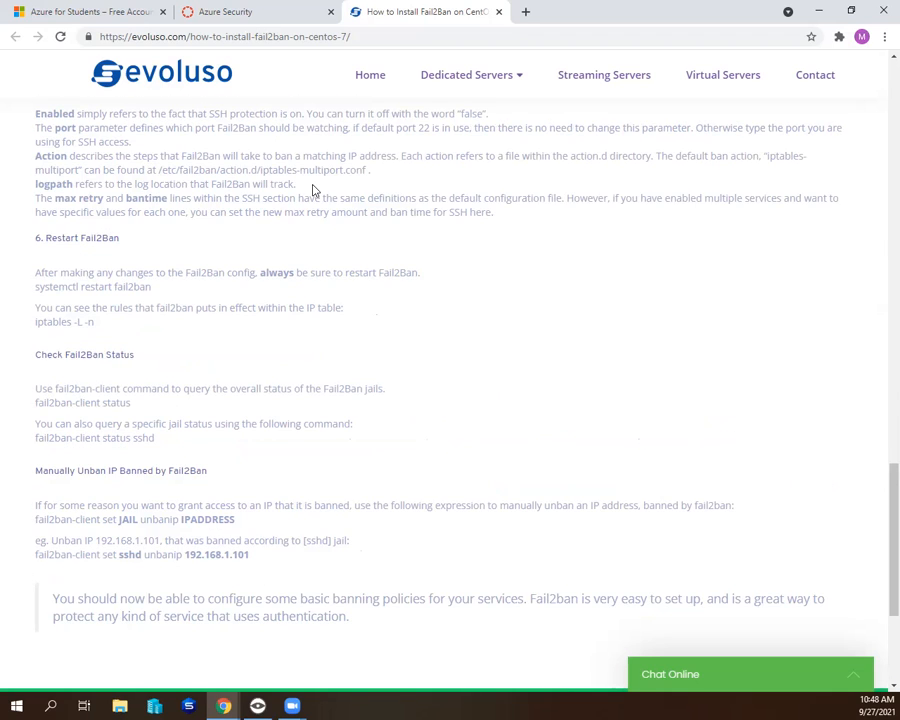
scroll(312, 190, up, 2)
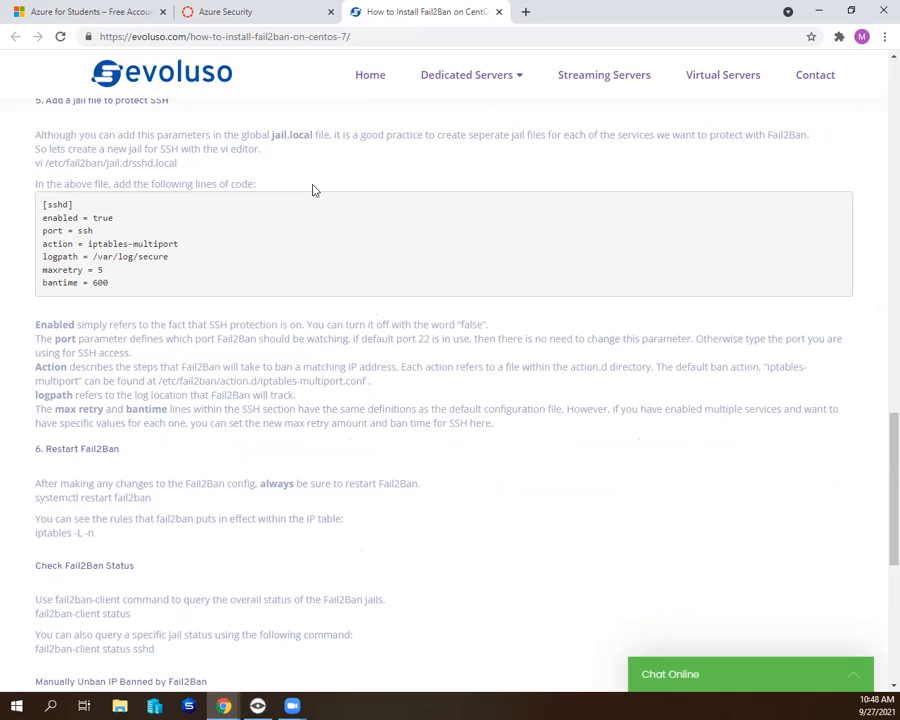
scroll(311, 188, up, 1)
scroll(263, 255, down, 1)
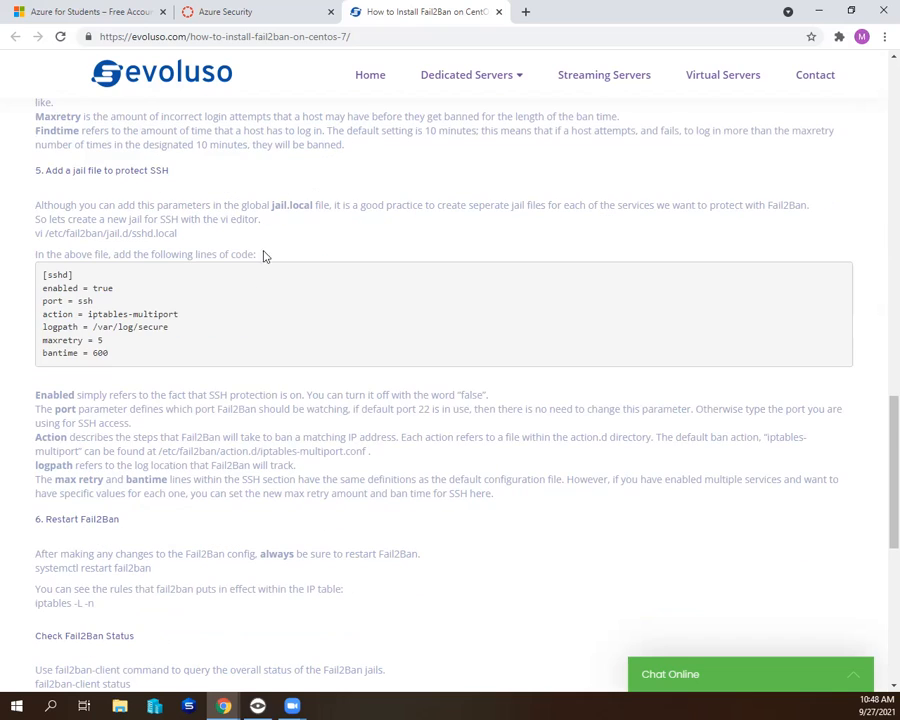
drag(169, 327, 92, 328)
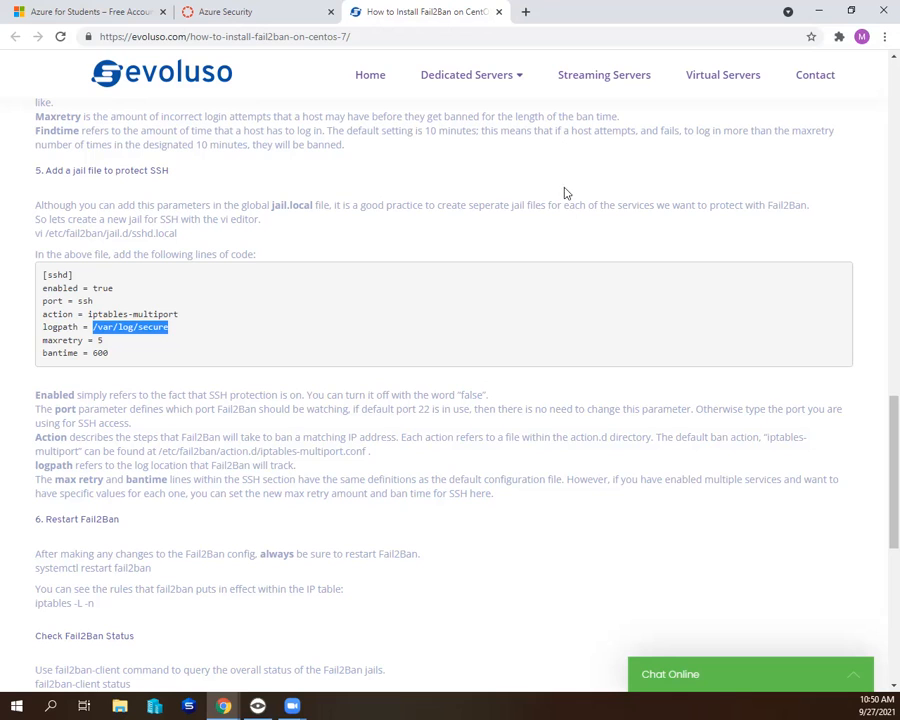
- Look over the Fail2Ban status and unban commands, and check the guide's publication date under its title
scroll(237, 449, down, 5)
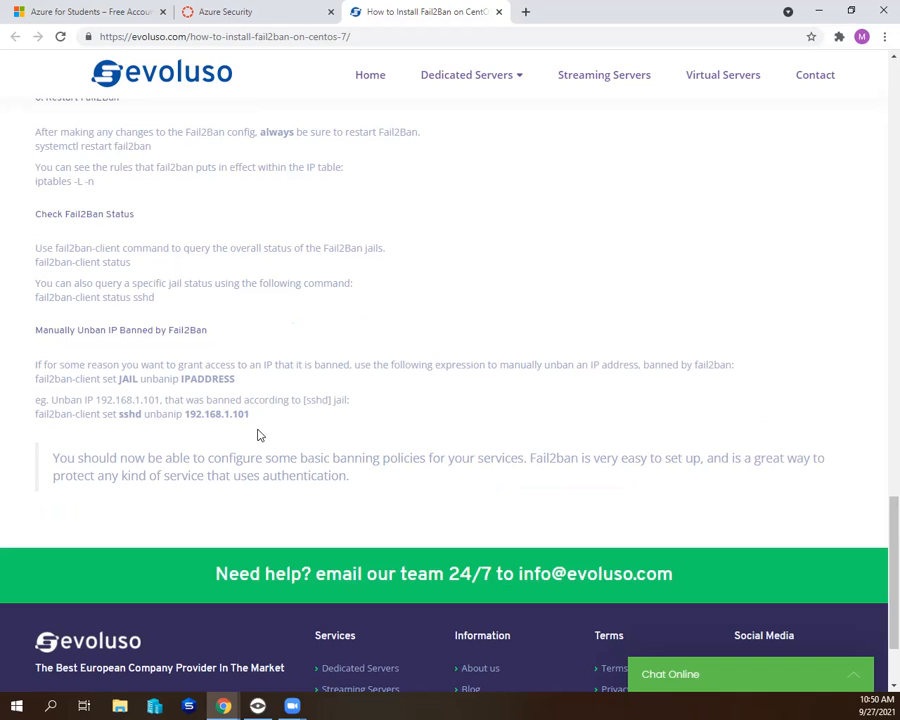
scroll(258, 435, up, 4)
scroll(258, 435, up, 10)
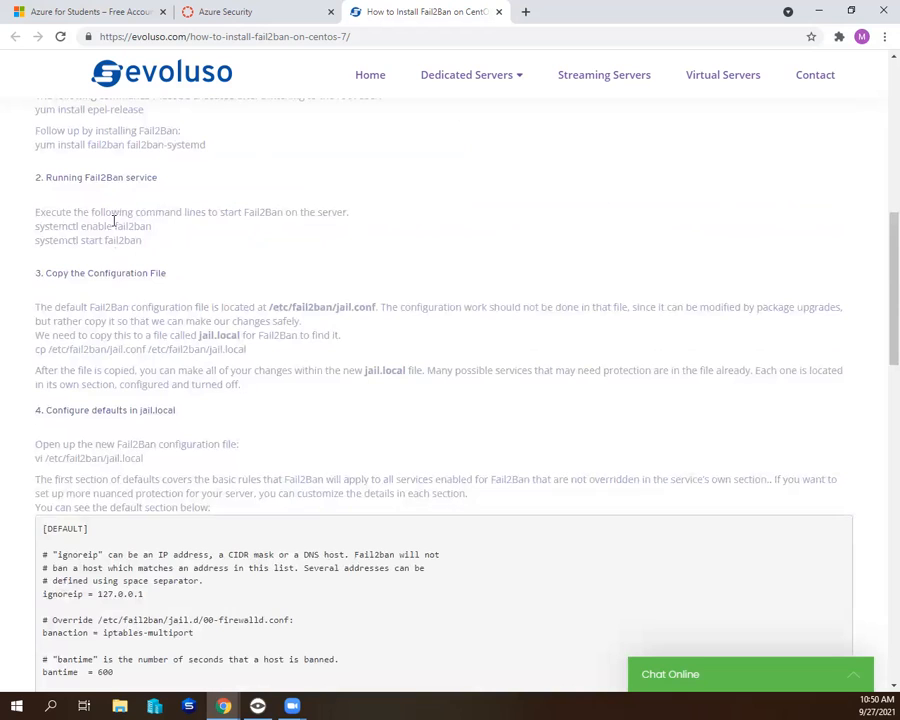
scroll(114, 220, up, 6)
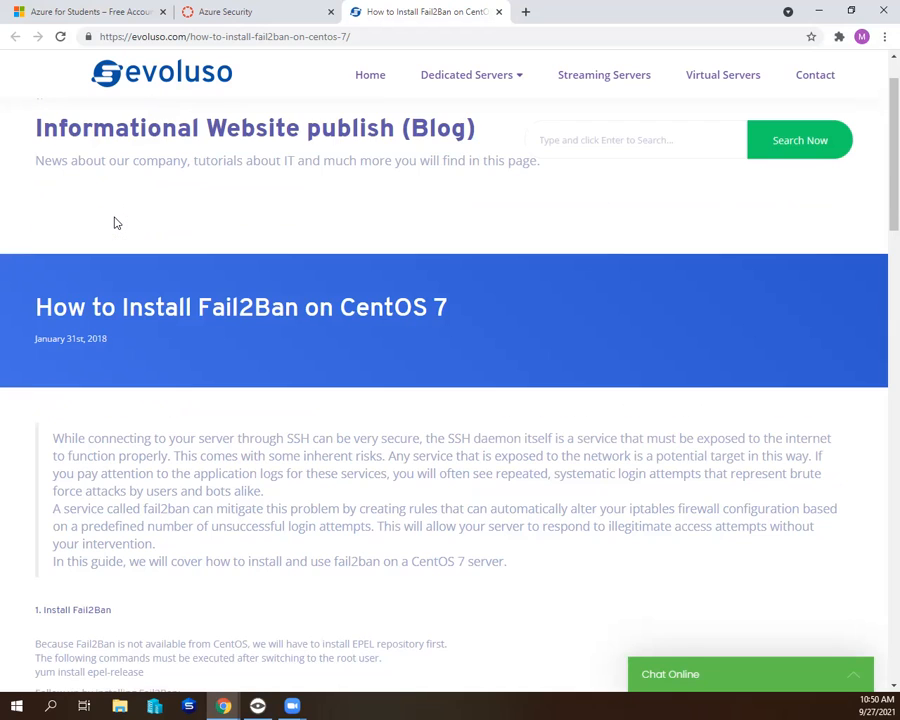
scroll(114, 222, down, 5)
scroll(114, 220, up, 3)
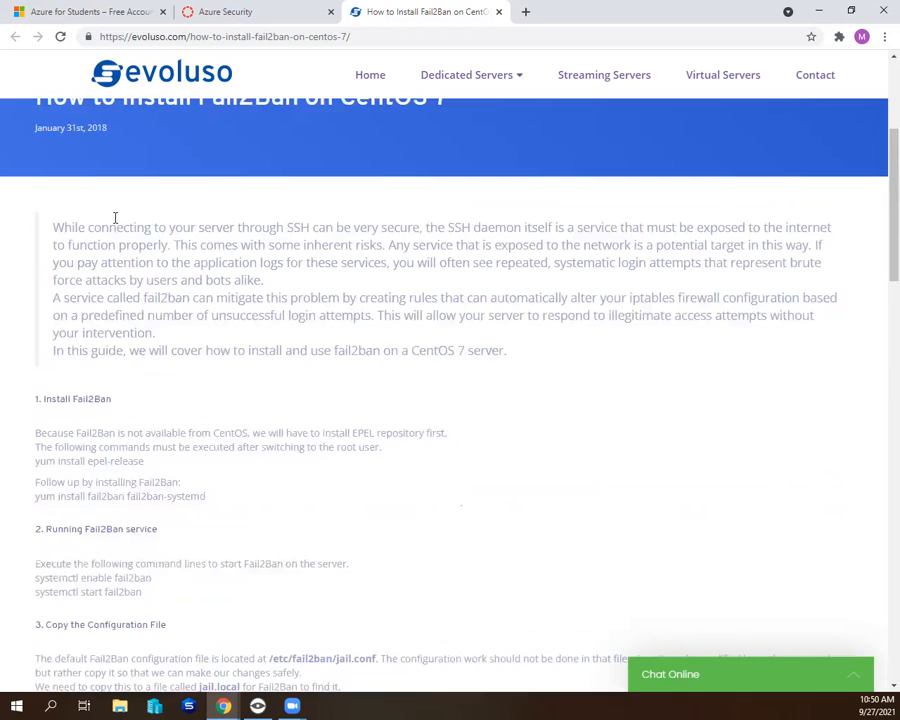
scroll(115, 220, up, 2)
drag(136, 273, 42, 280)
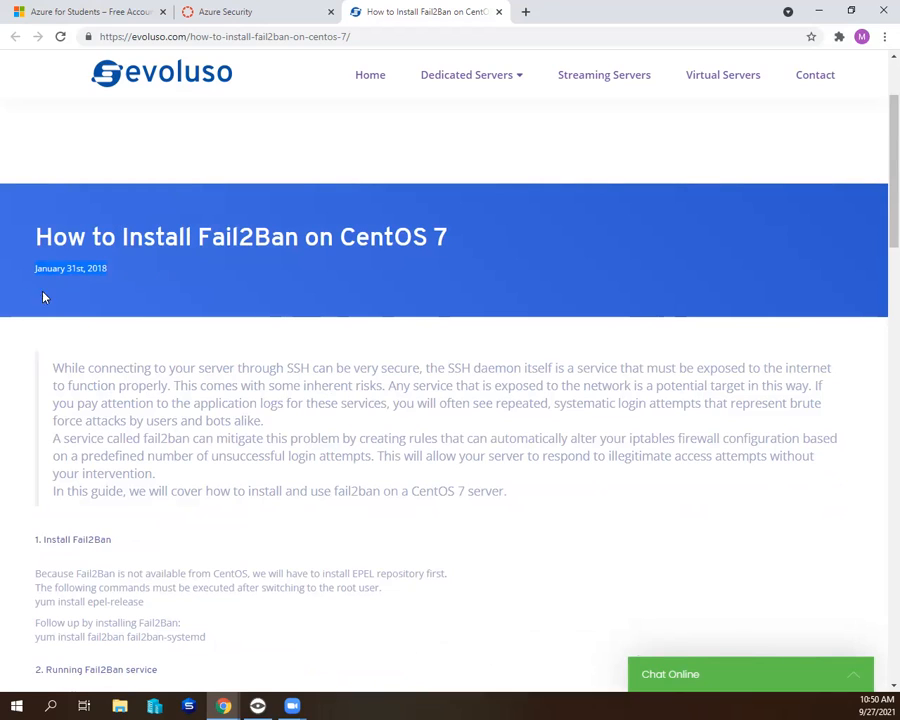
click(152, 410)
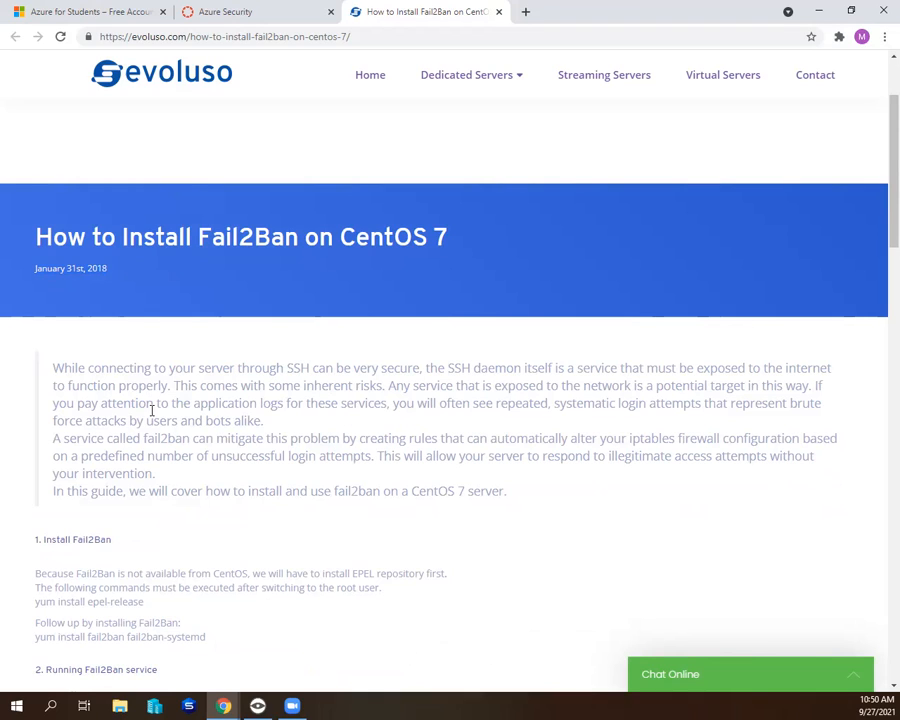
- Review the Fail2Ban guide from installation through manual unbanning, and close its tab to return to the Azure Security assignment
scroll(172, 437, down, 3)
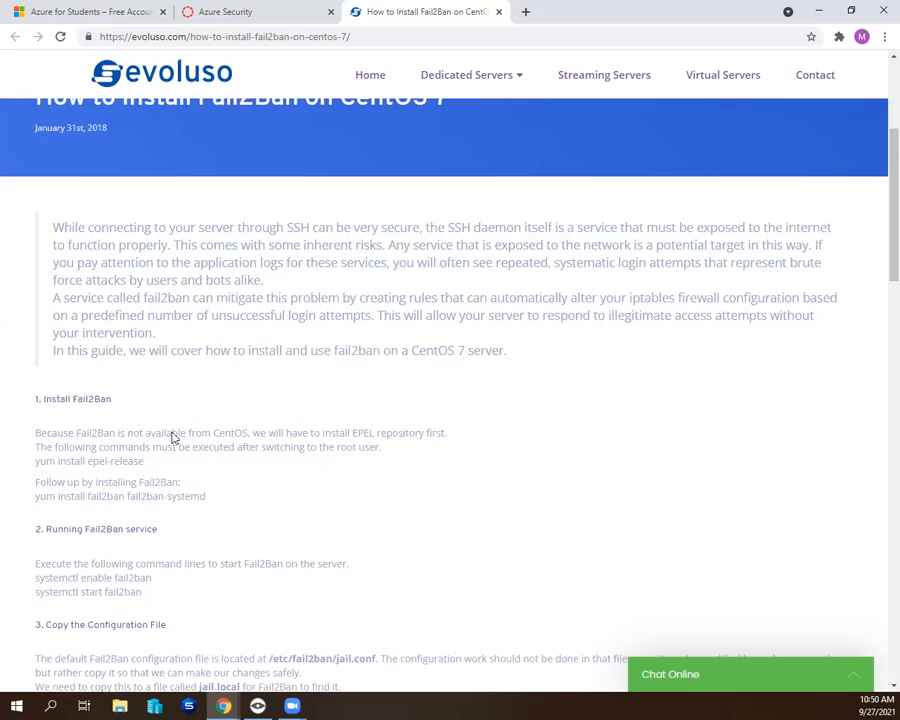
scroll(245, 394, down, 6)
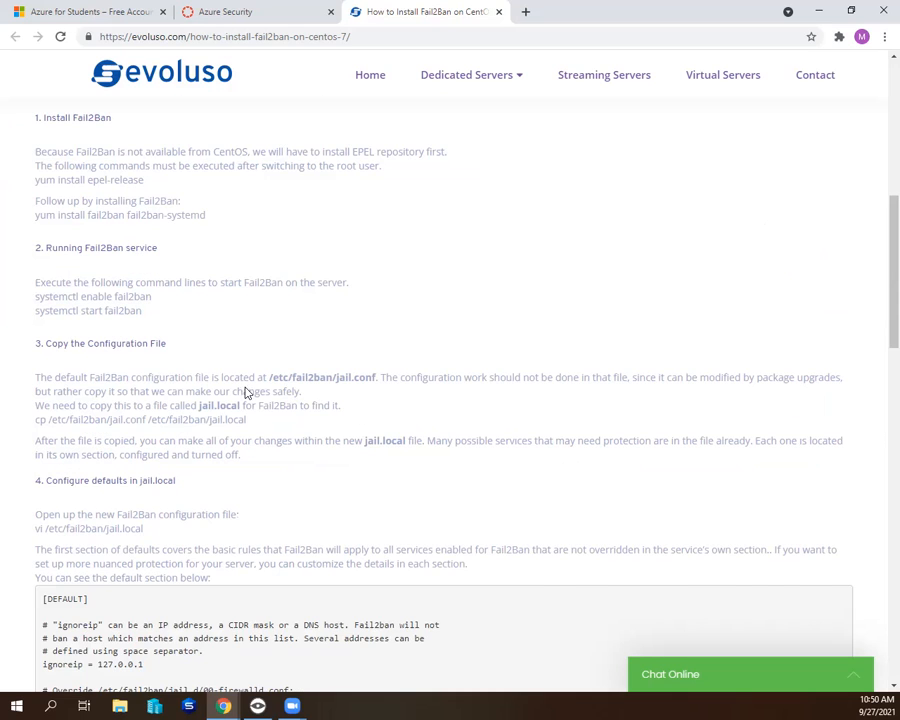
scroll(247, 392, down, 7)
scroll(248, 393, down, 4)
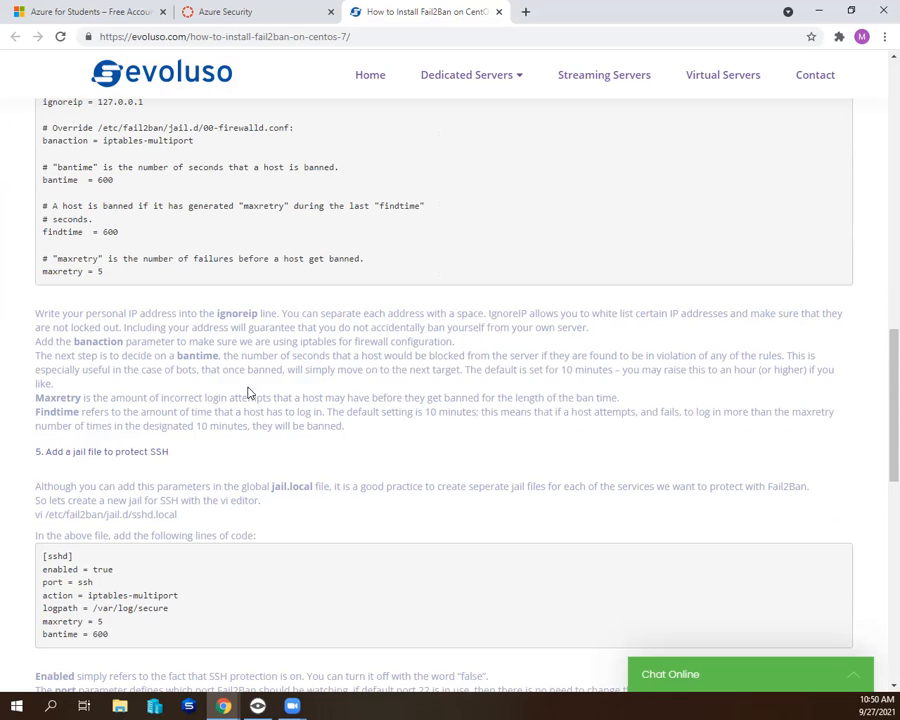
scroll(250, 393, down, 8)
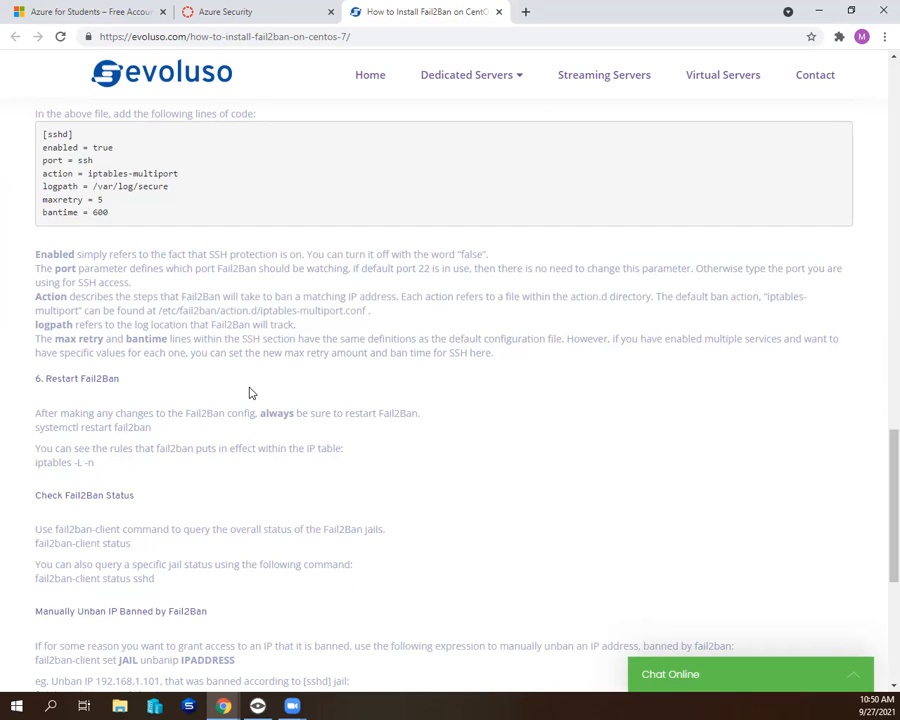
scroll(250, 393, down, 3)
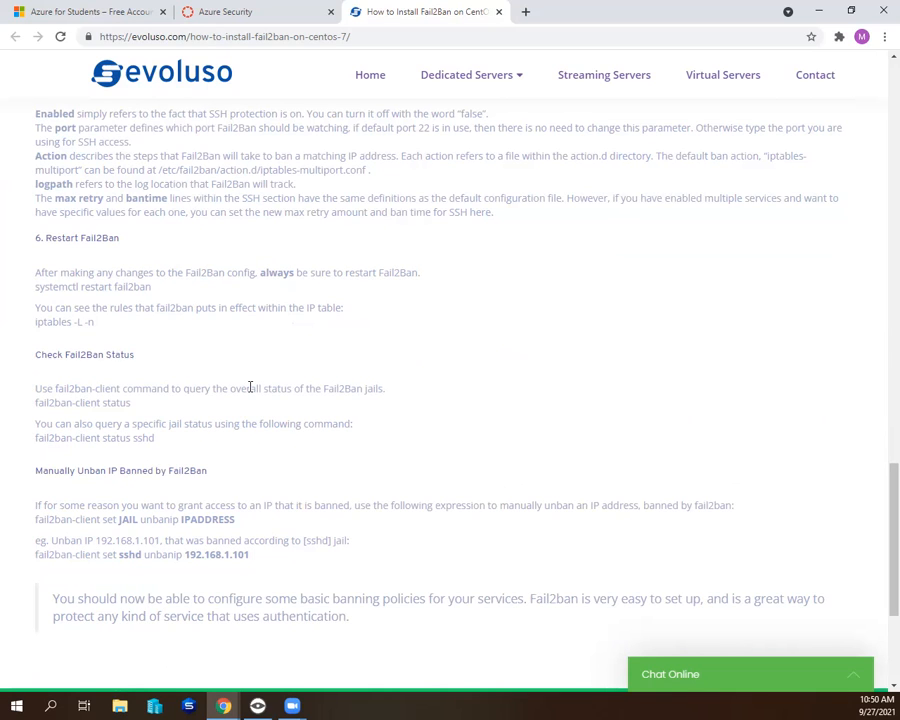
scroll(250, 388, down, 2)
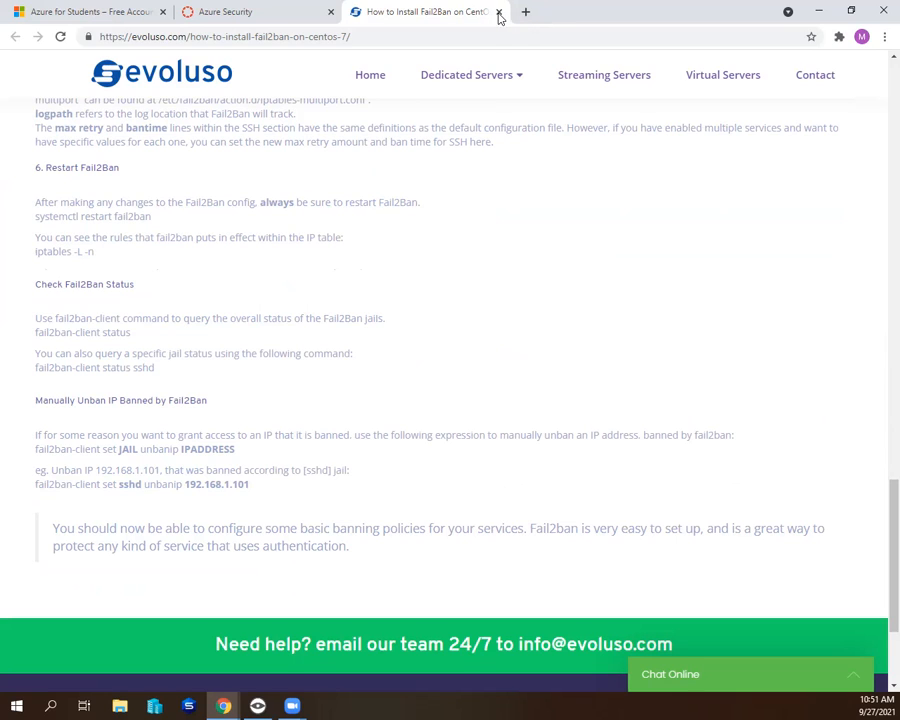
scroll(336, 273, up, 10)
scroll(336, 273, up, 15)
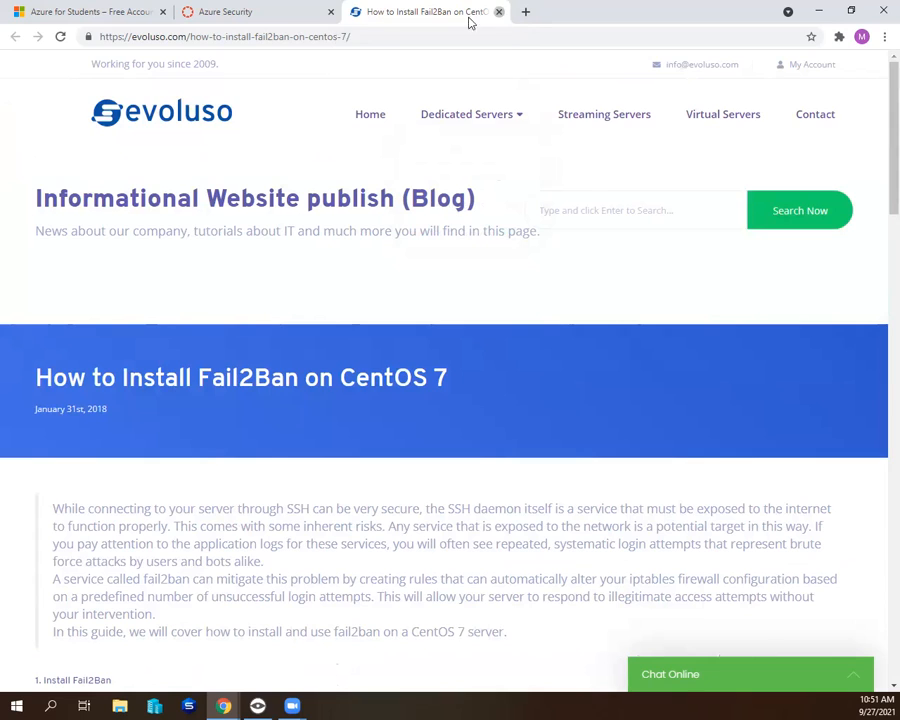
click(500, 12)
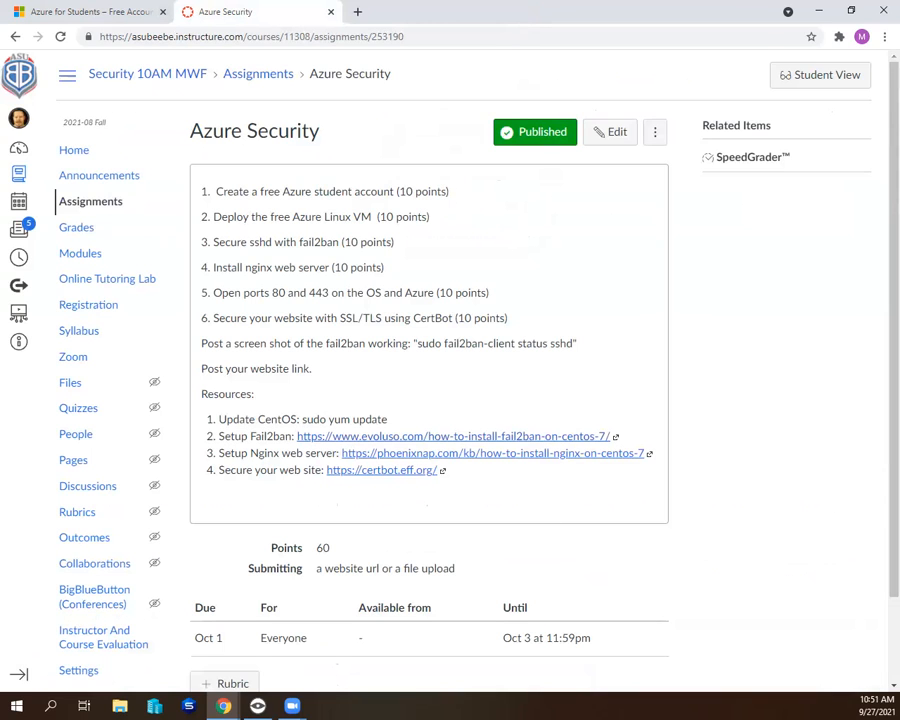